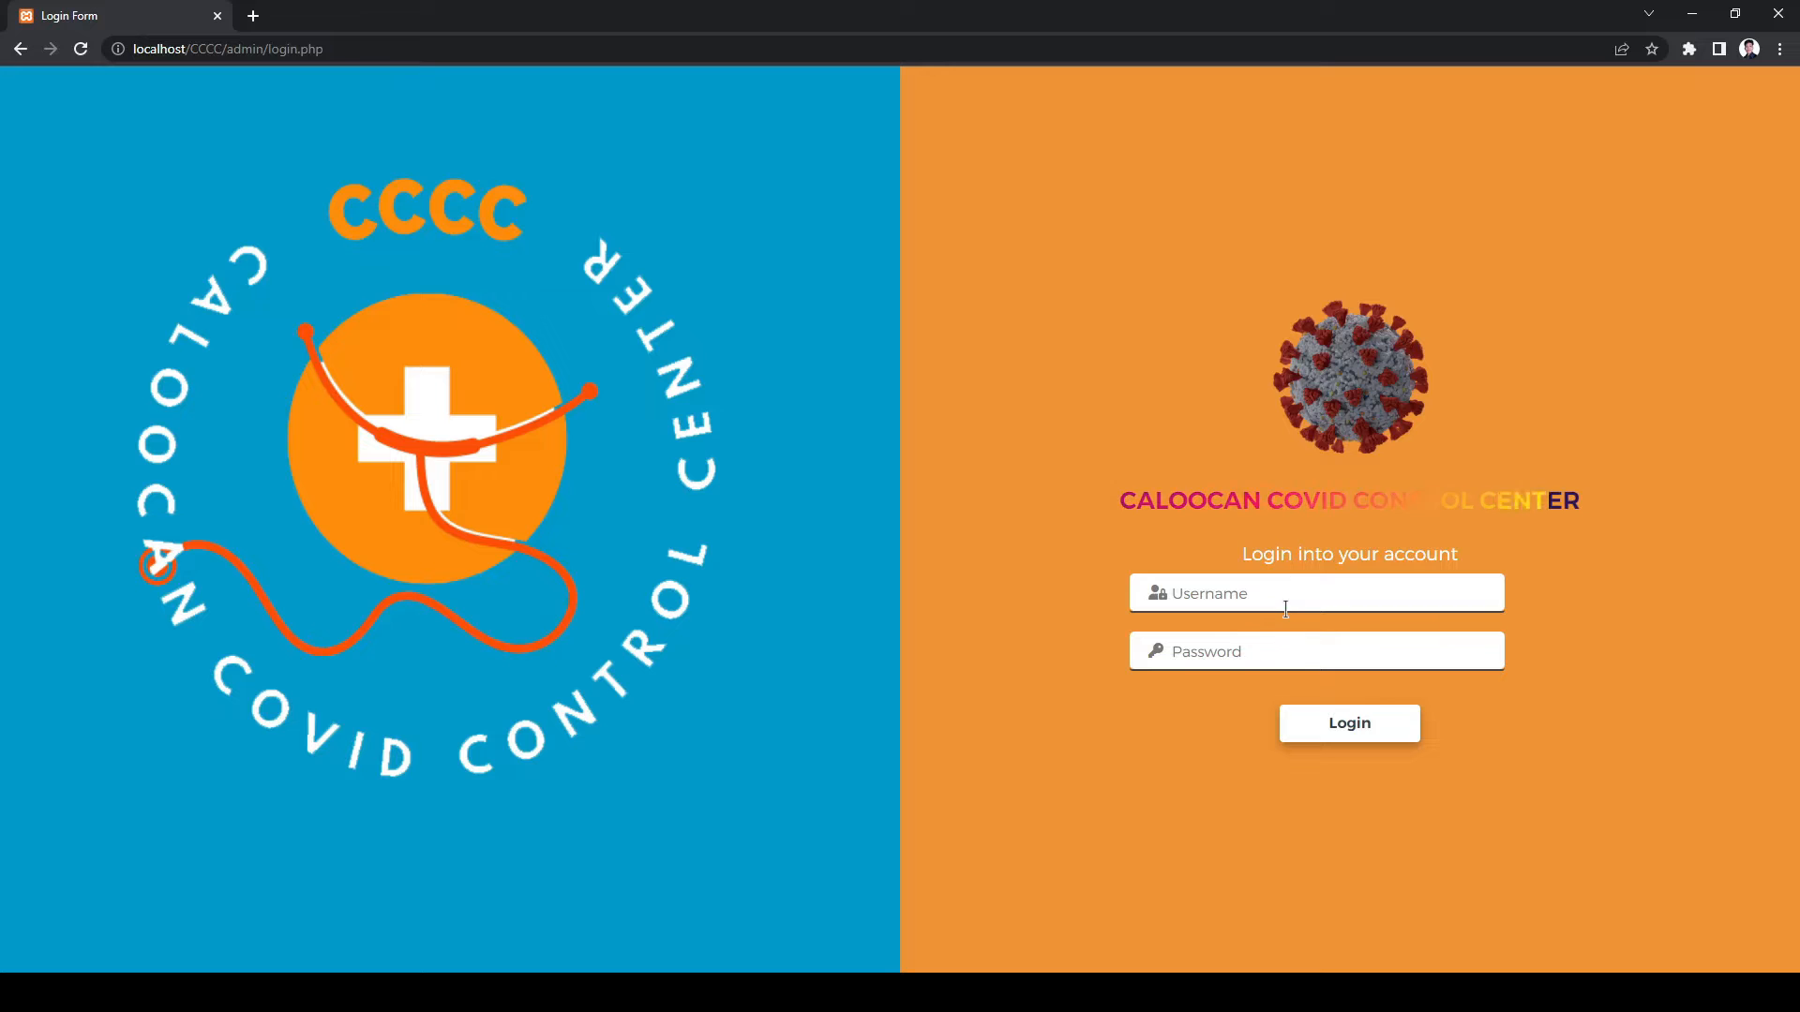
- Log in as 'admin' with the account password, reaching the Dashboard showing 4 COVID cases
click(1285, 610)
text(admin)
key(Tab)
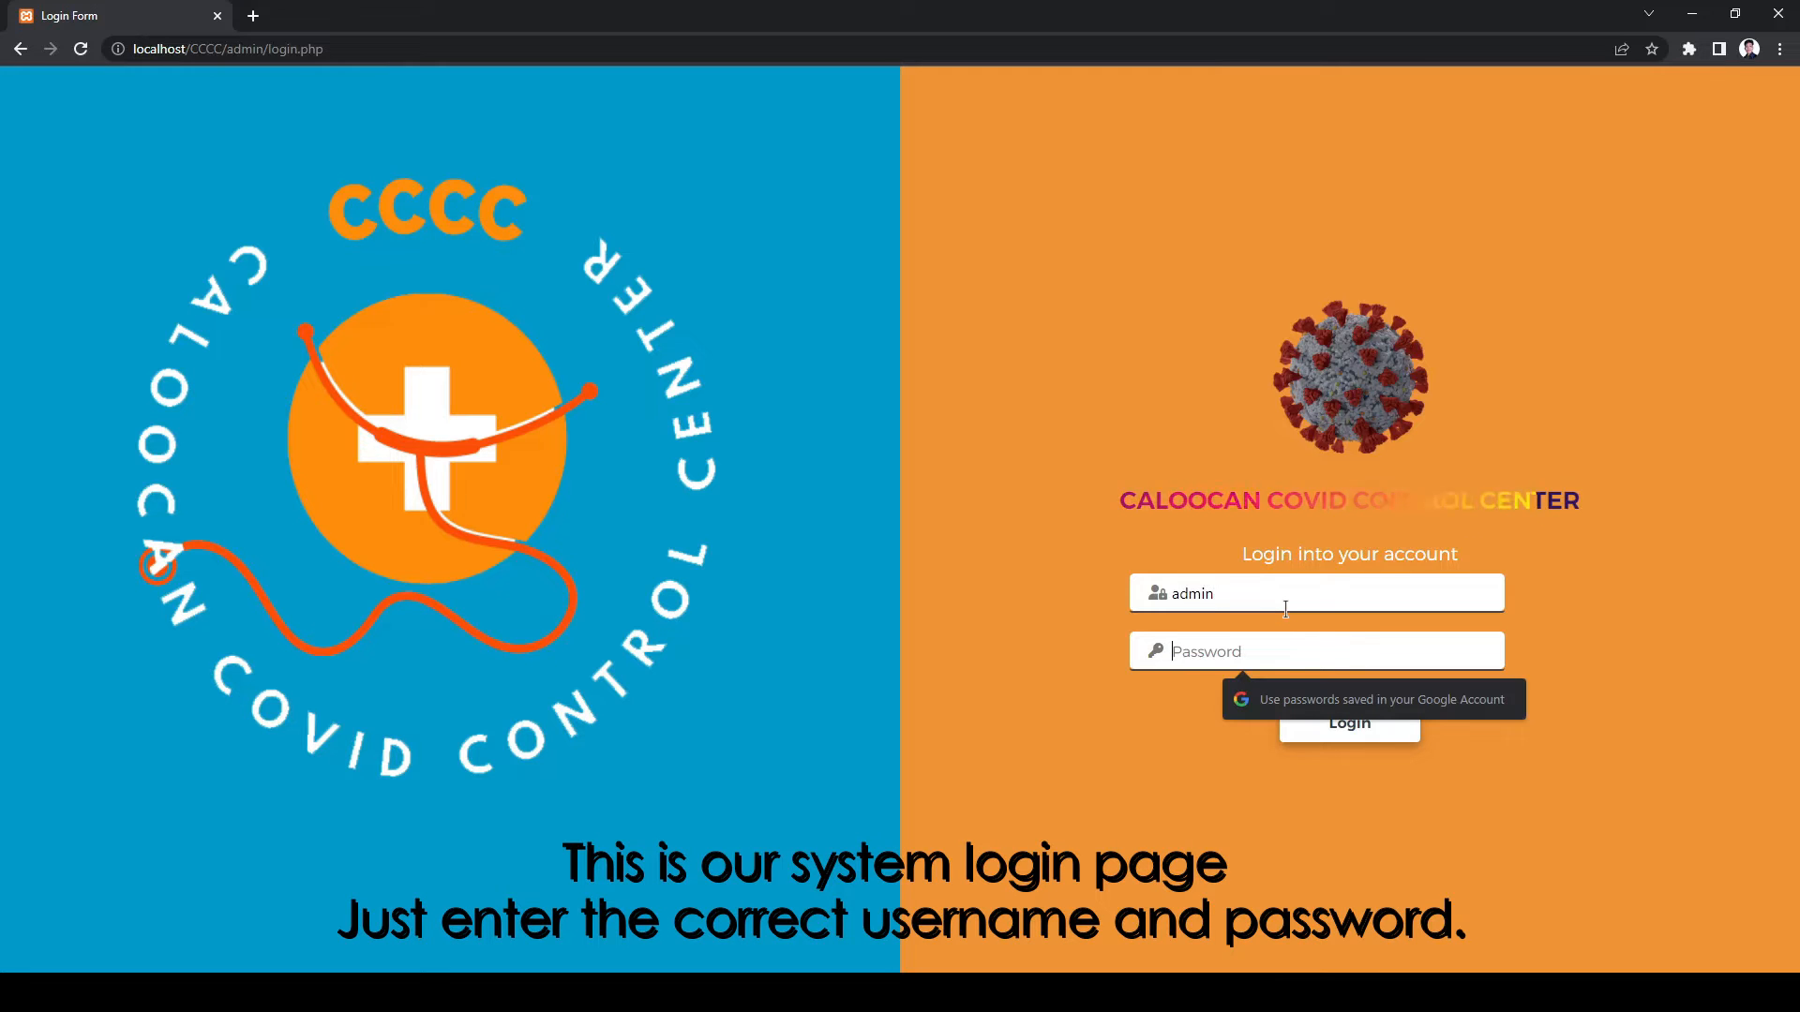
text(admin123)
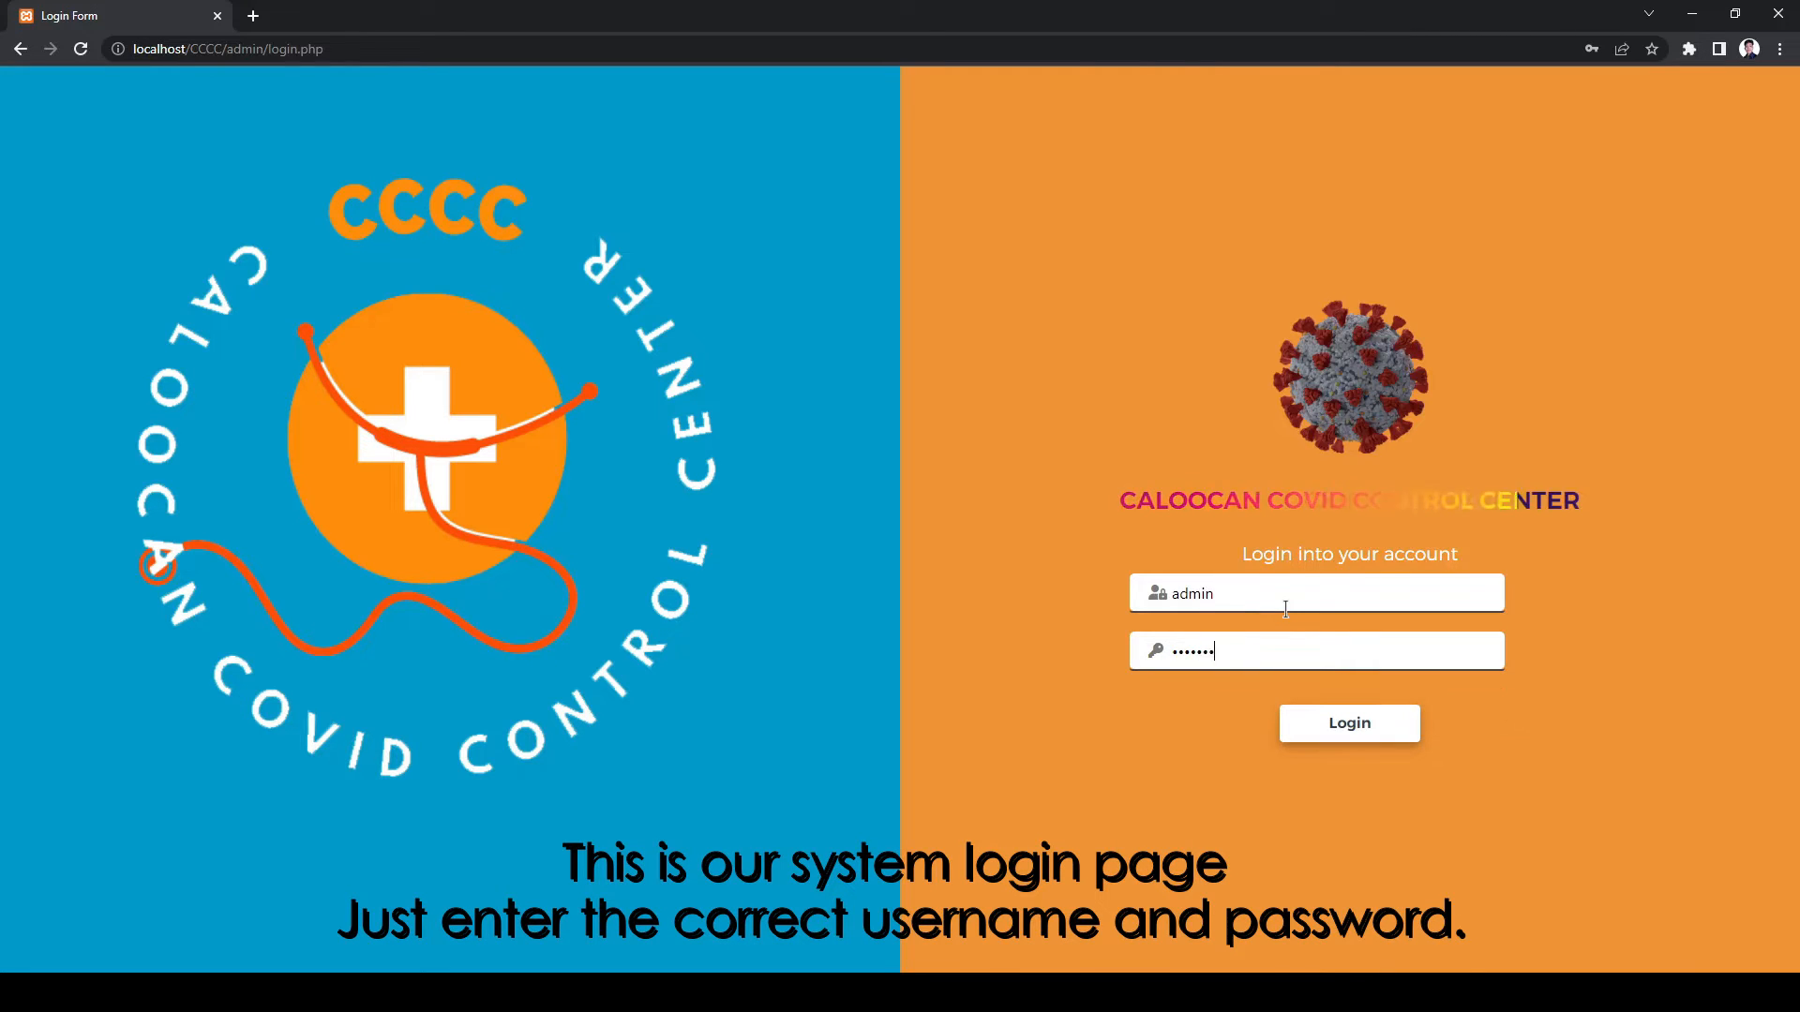
click(1346, 736)
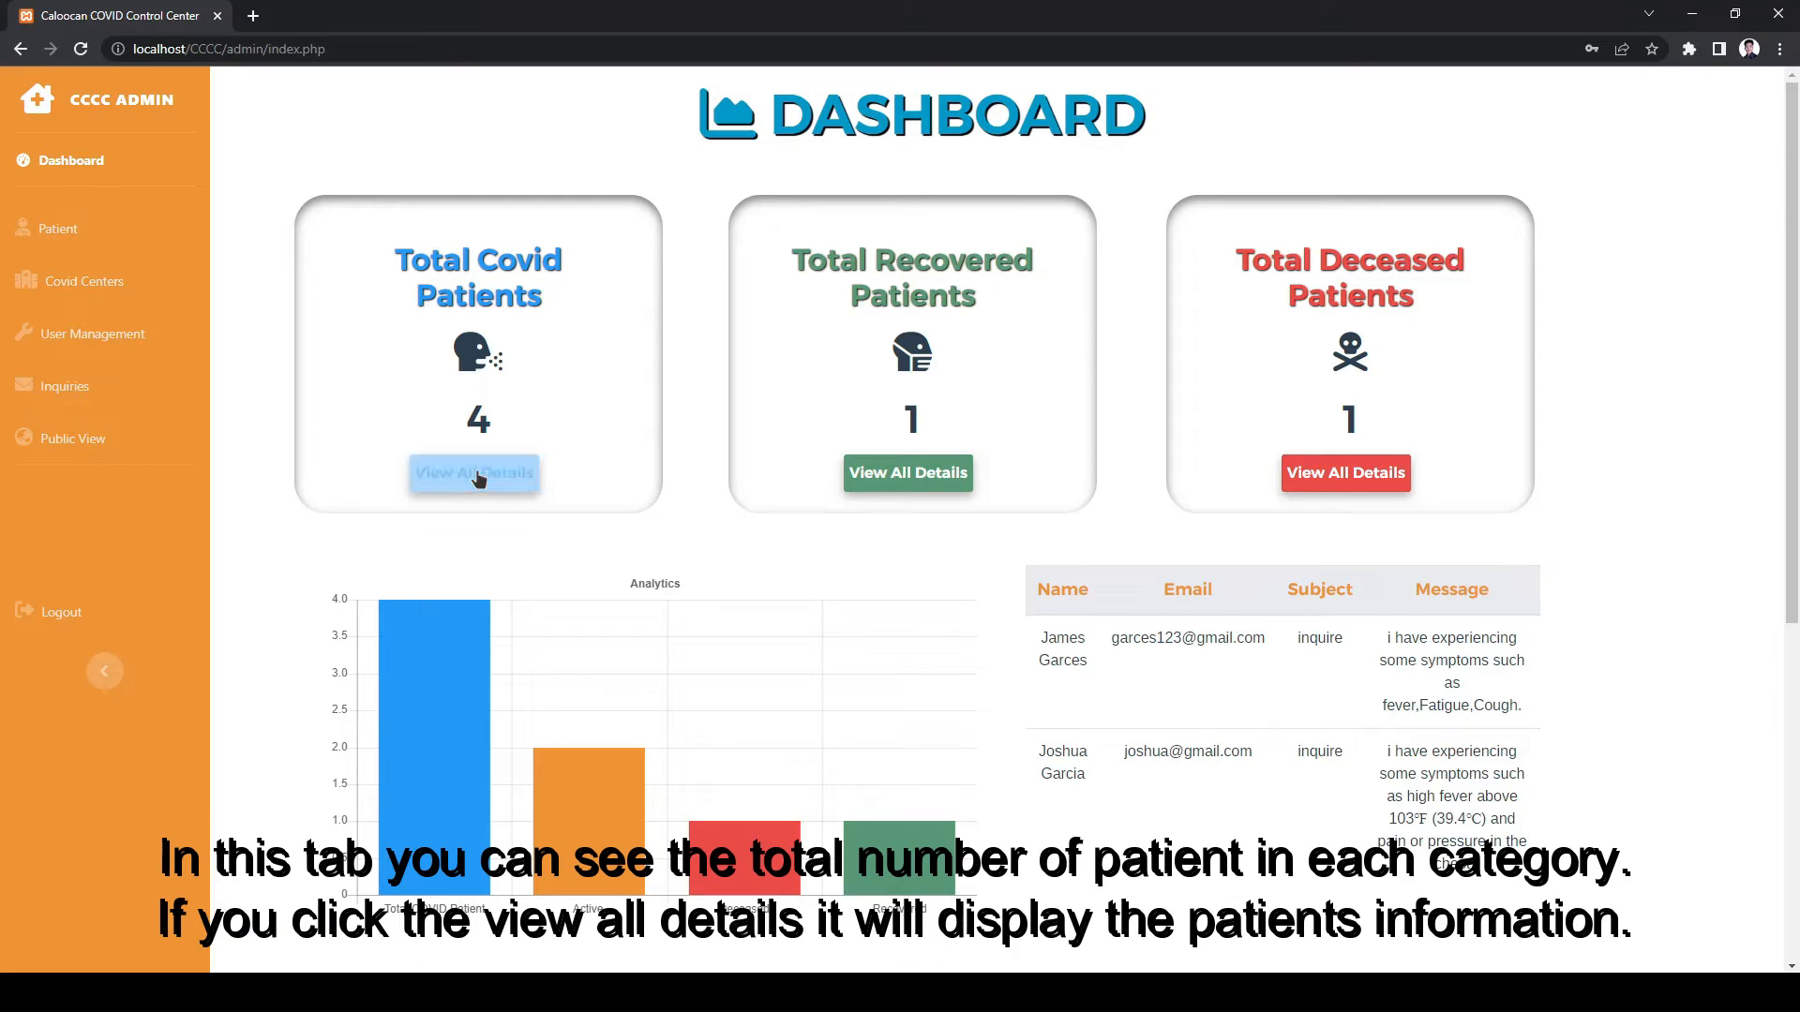
click(474, 473)
click(1090, 123)
click(908, 473)
click(1094, 123)
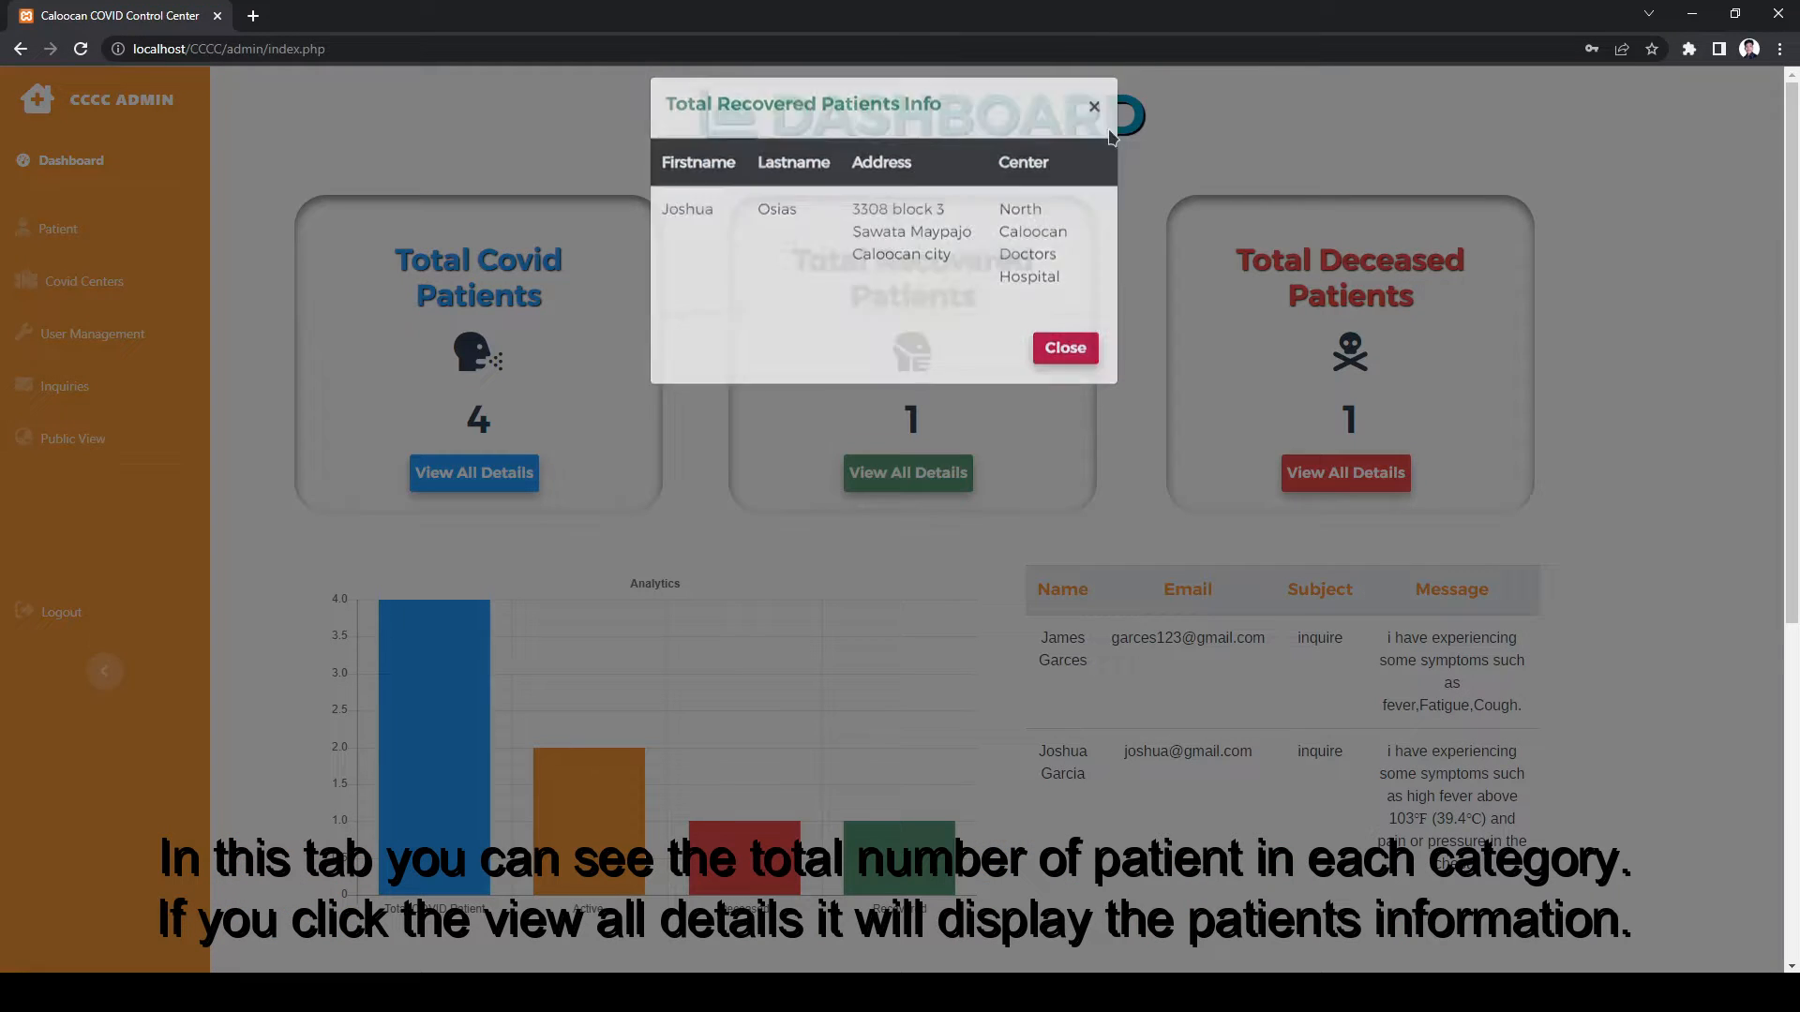
click(1346, 473)
click(1094, 122)
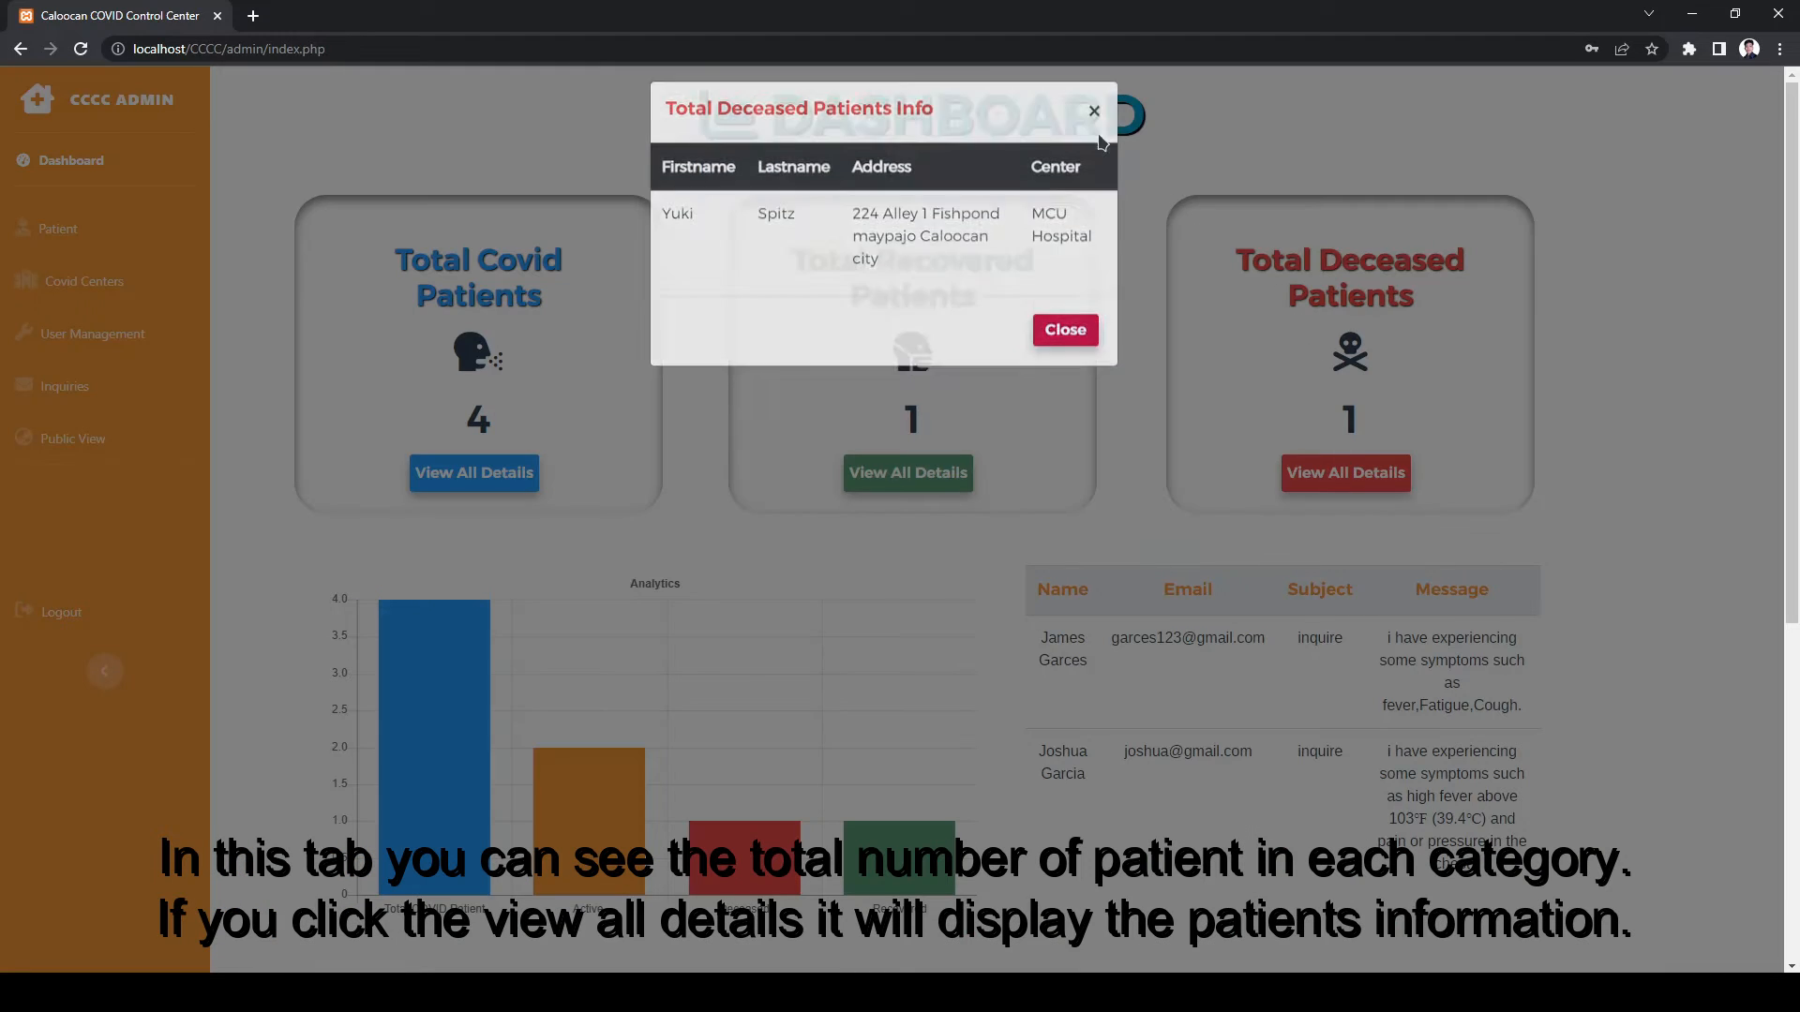
mouse_move(459, 690)
mouse_move(615, 831)
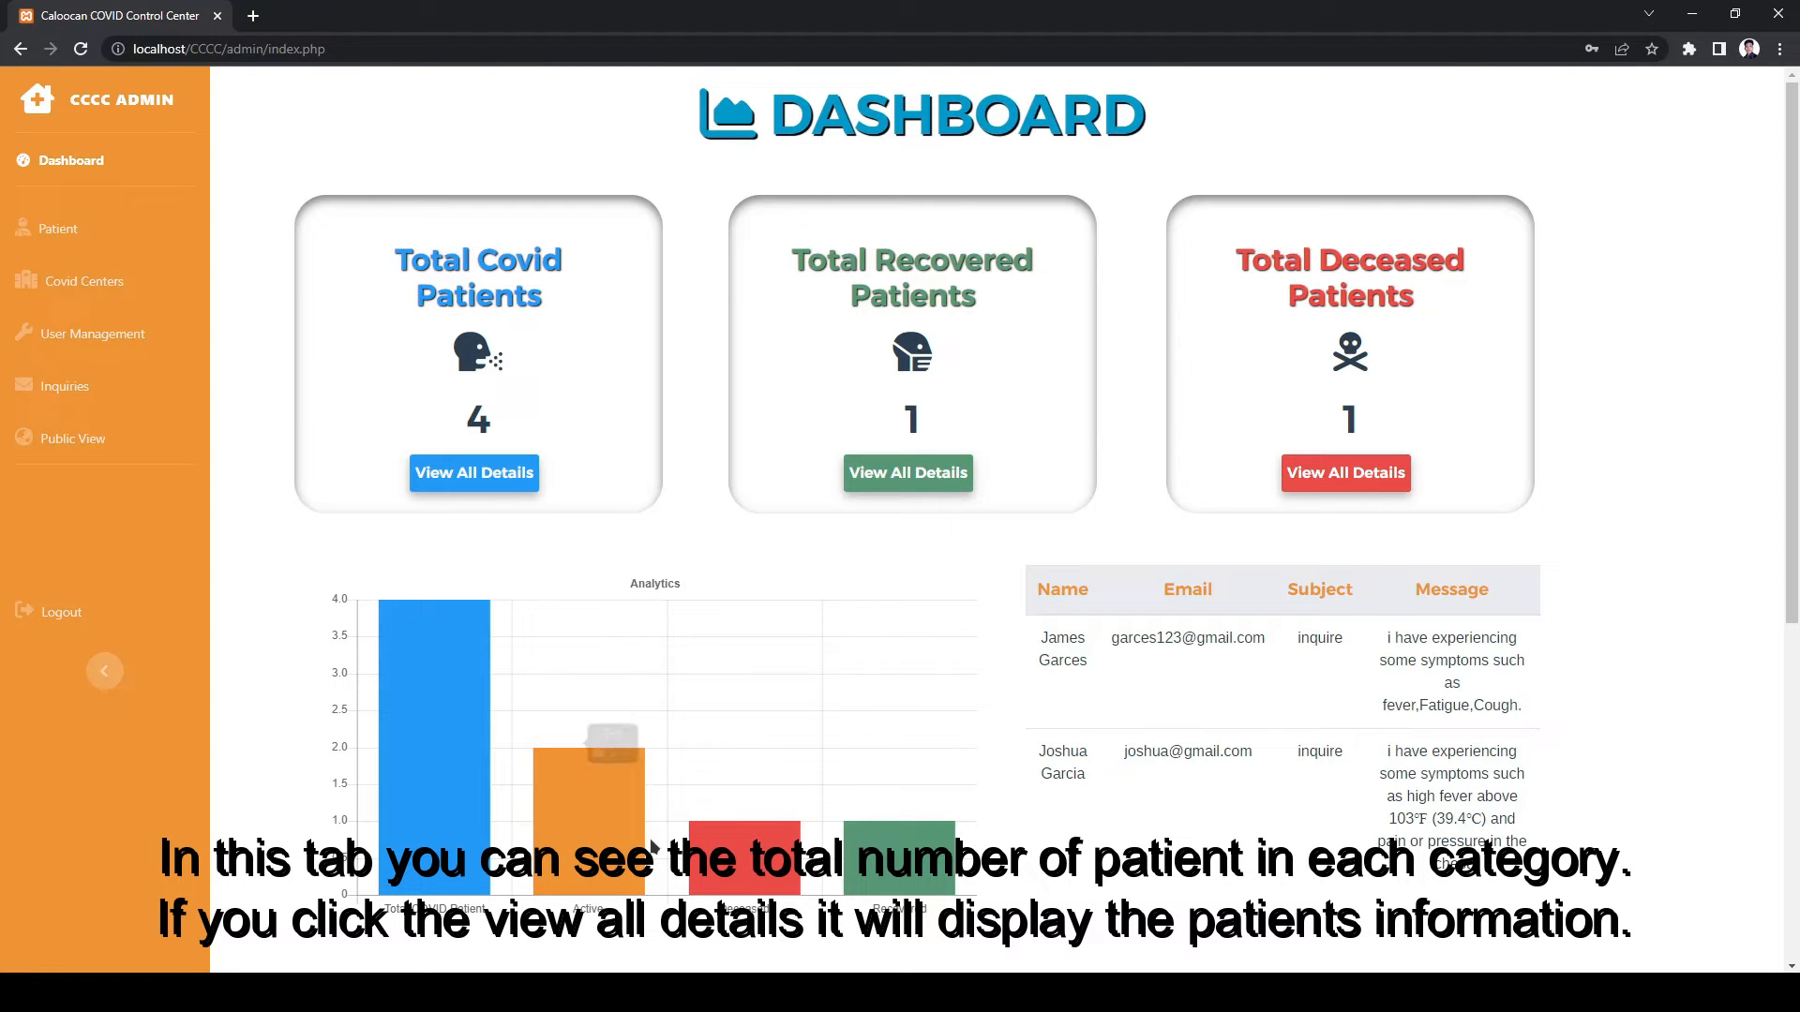
mouse_move(741, 853)
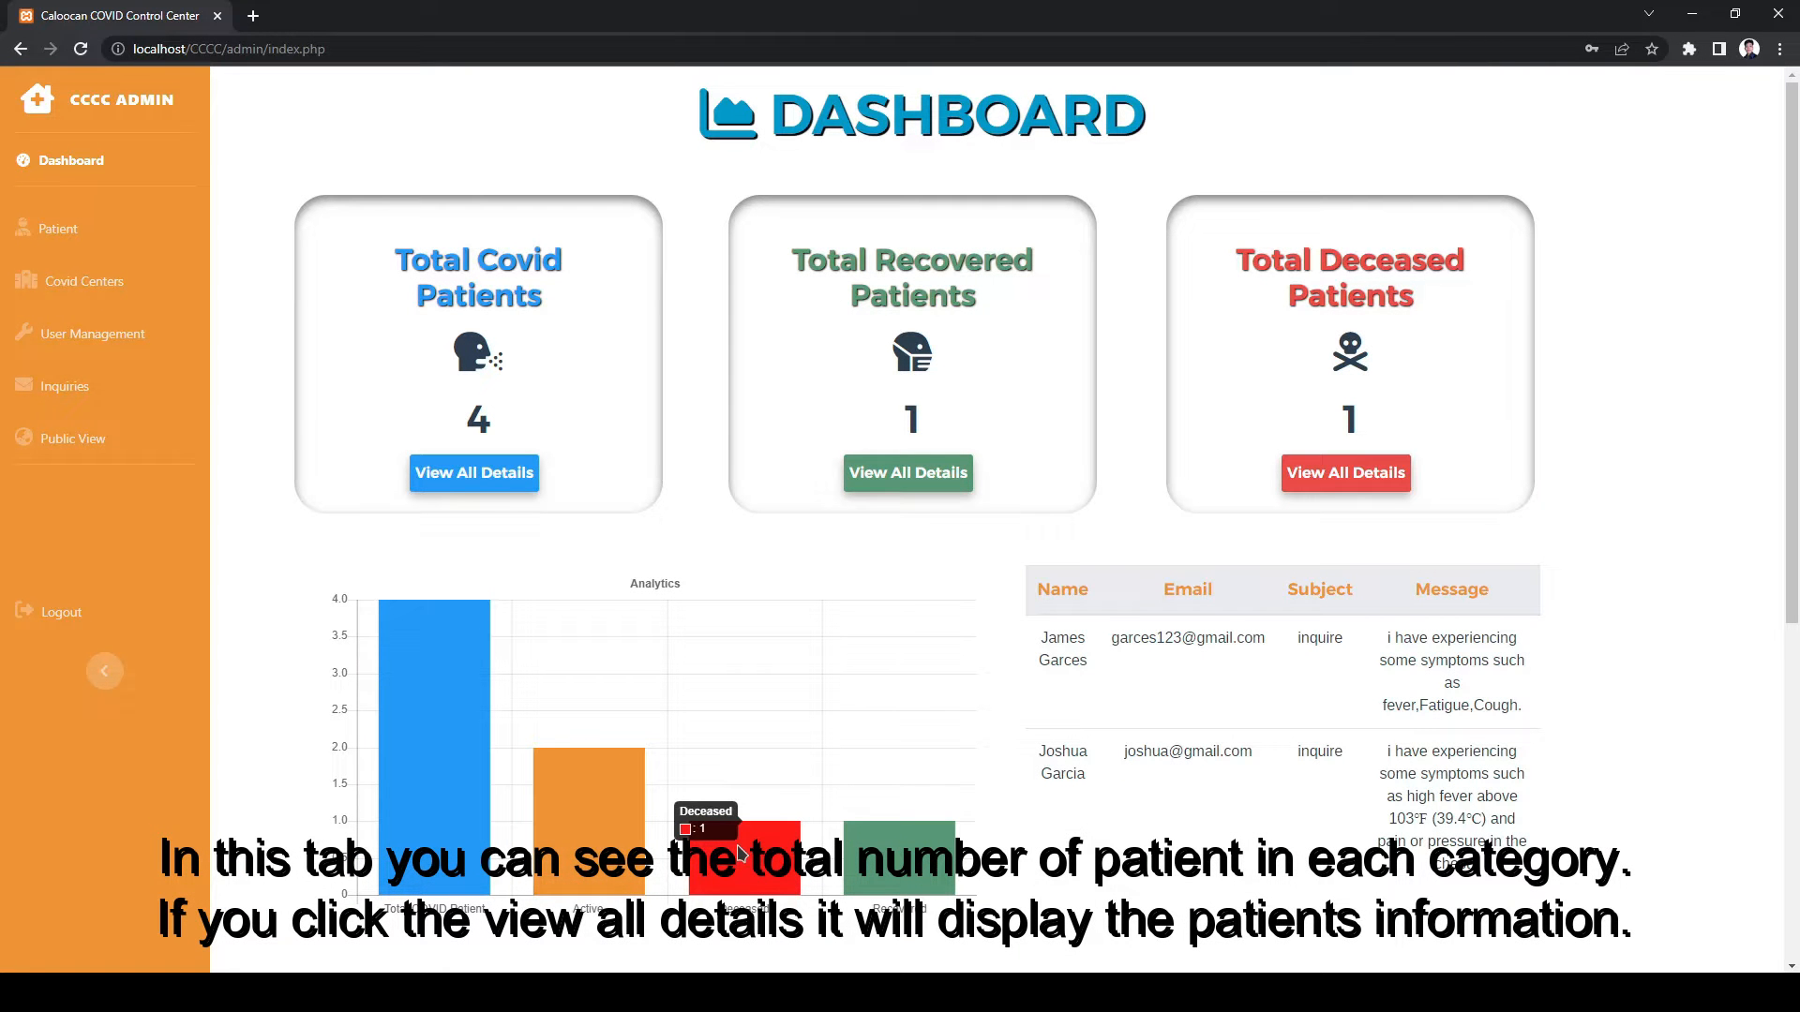
mouse_move(933, 876)
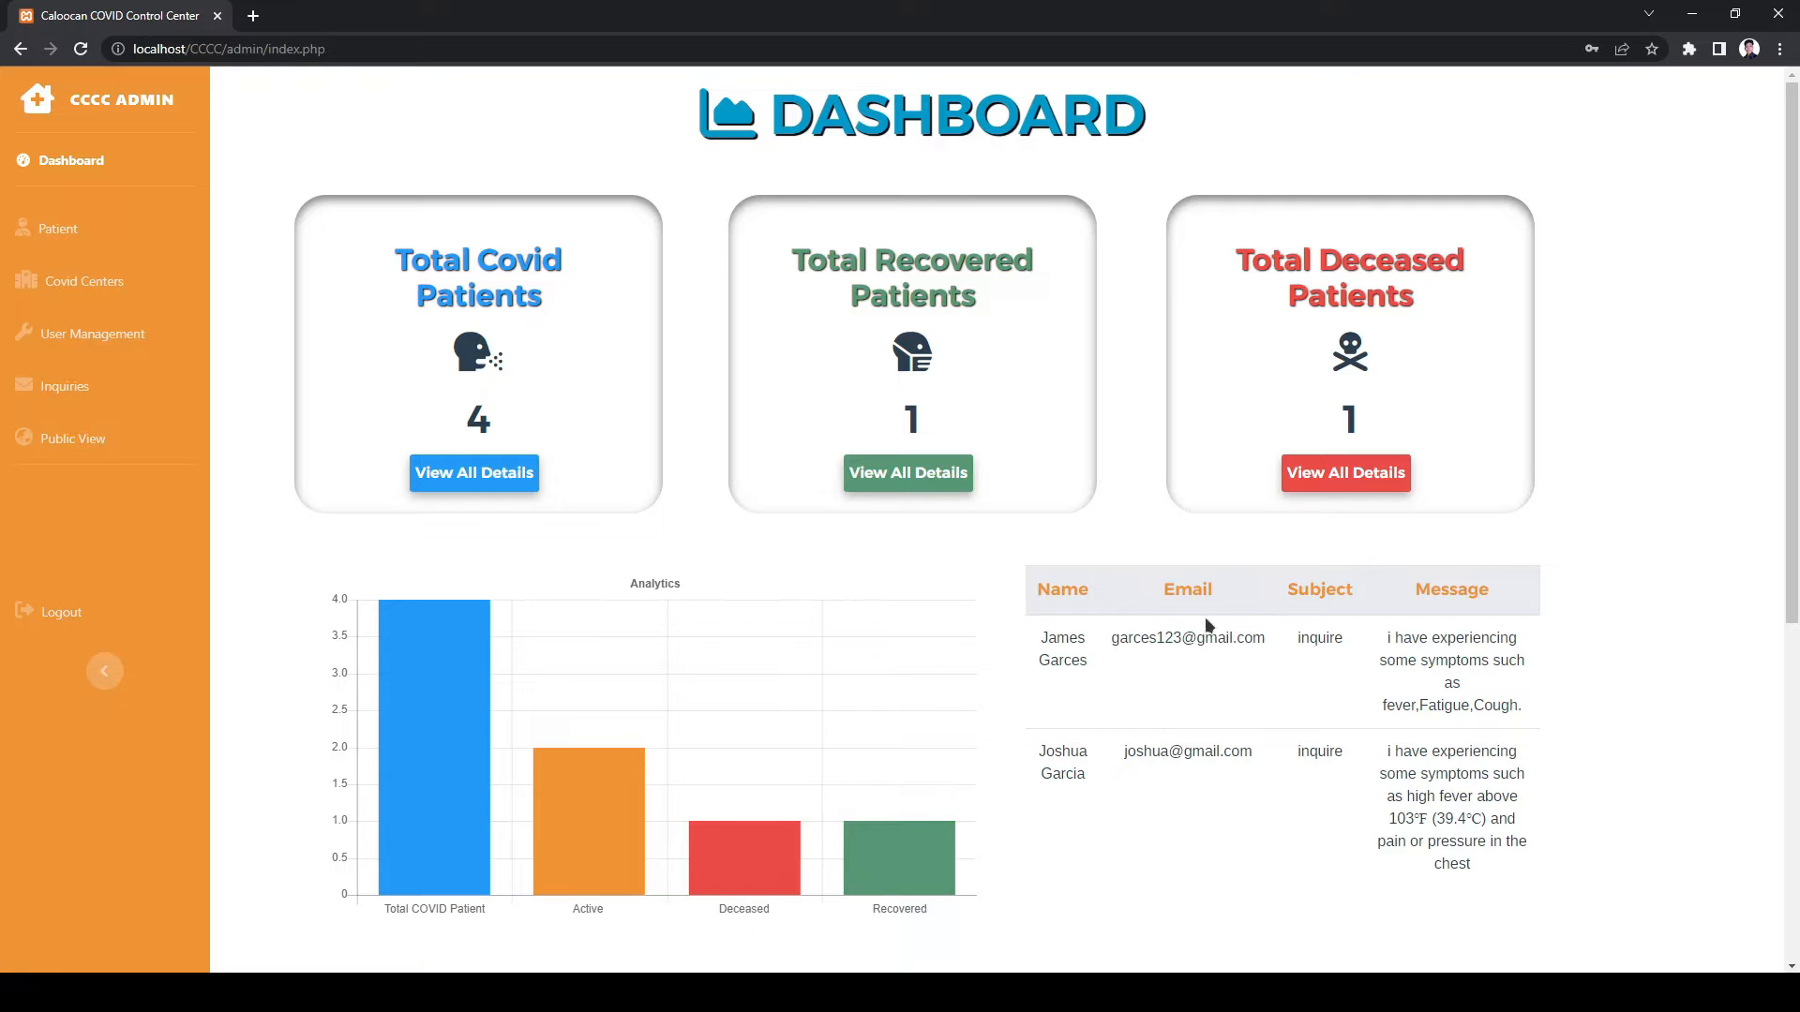
- From the Patient page, start a new patient record with the patient's first and last name
click(44, 229)
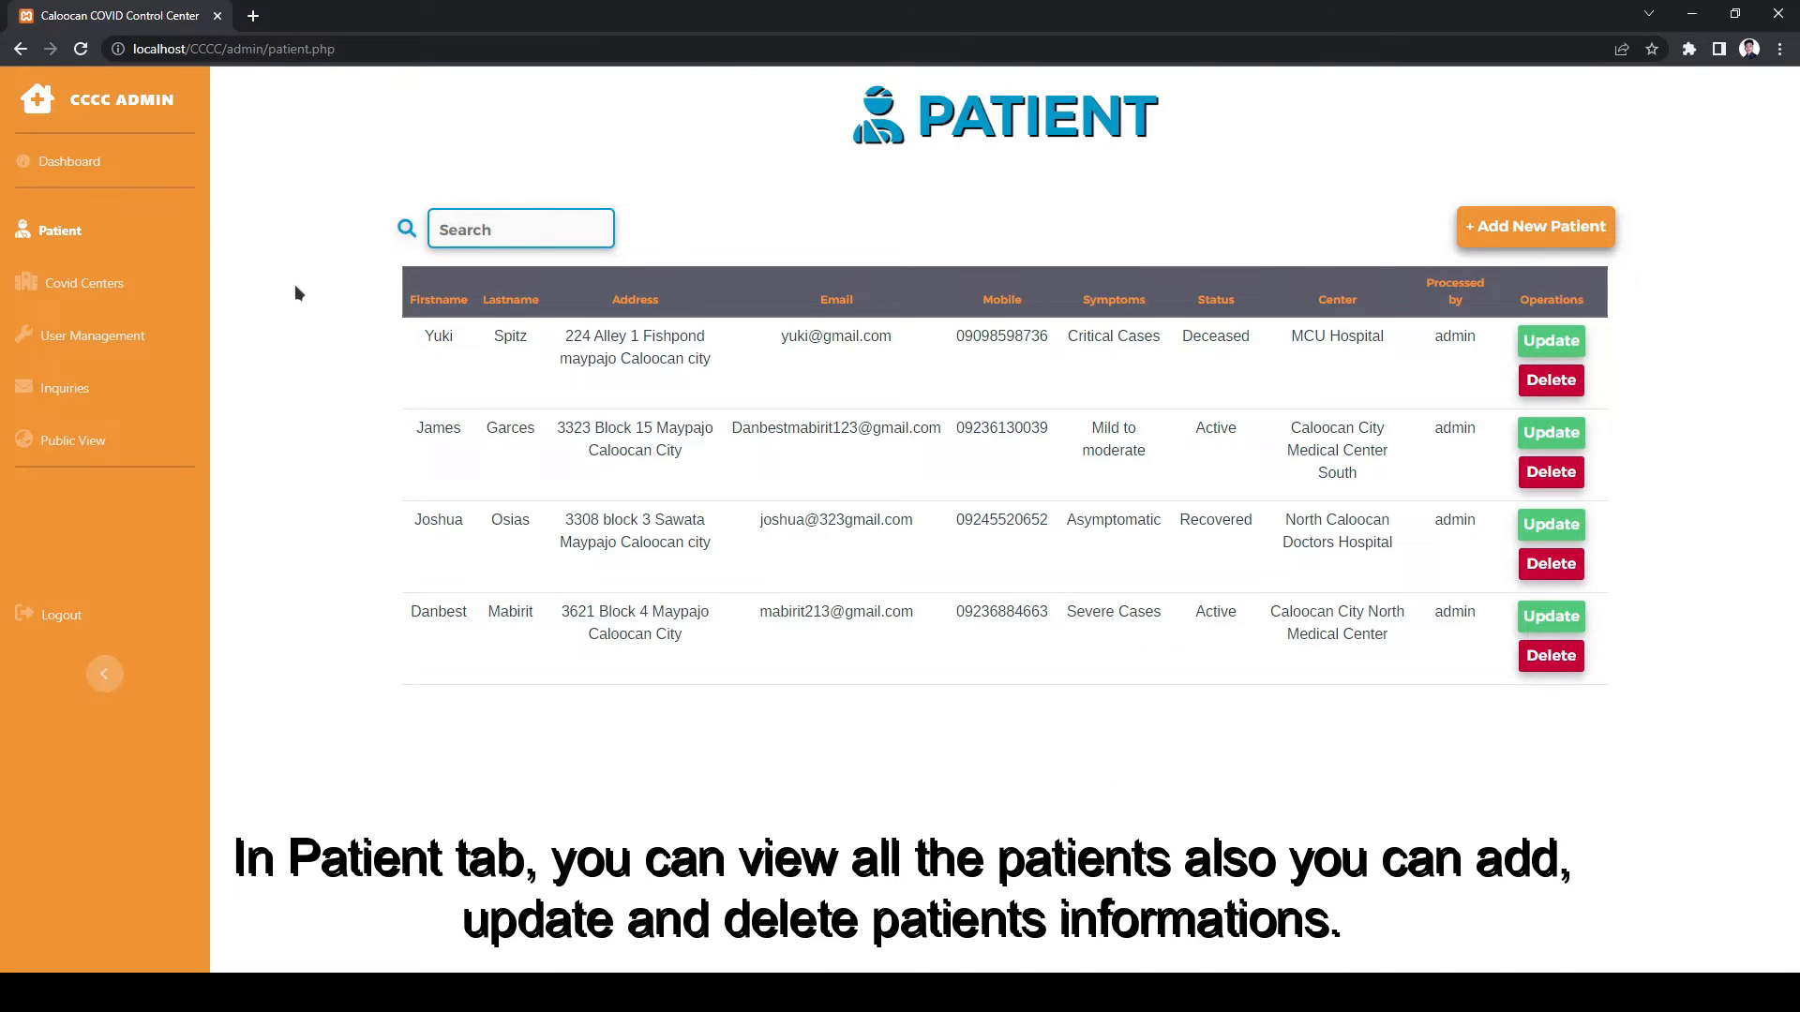
click(1537, 227)
click(931, 193)
key(Tab)
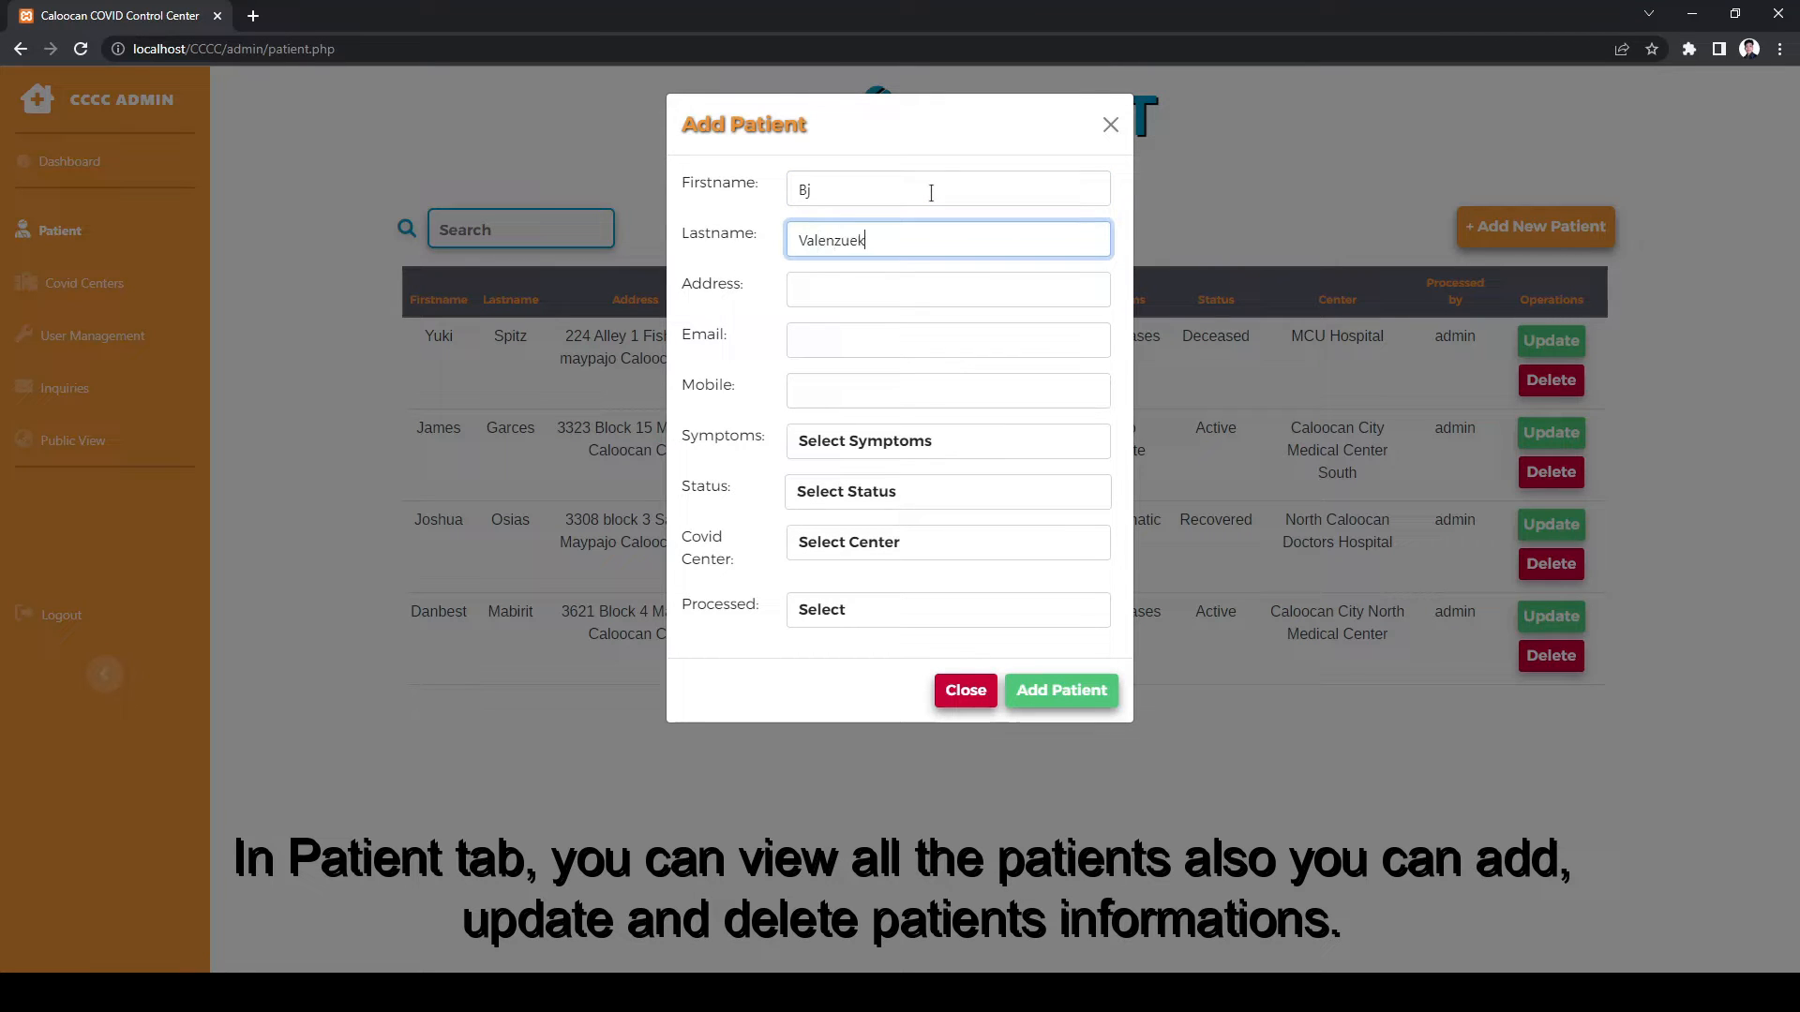
key(Tab)
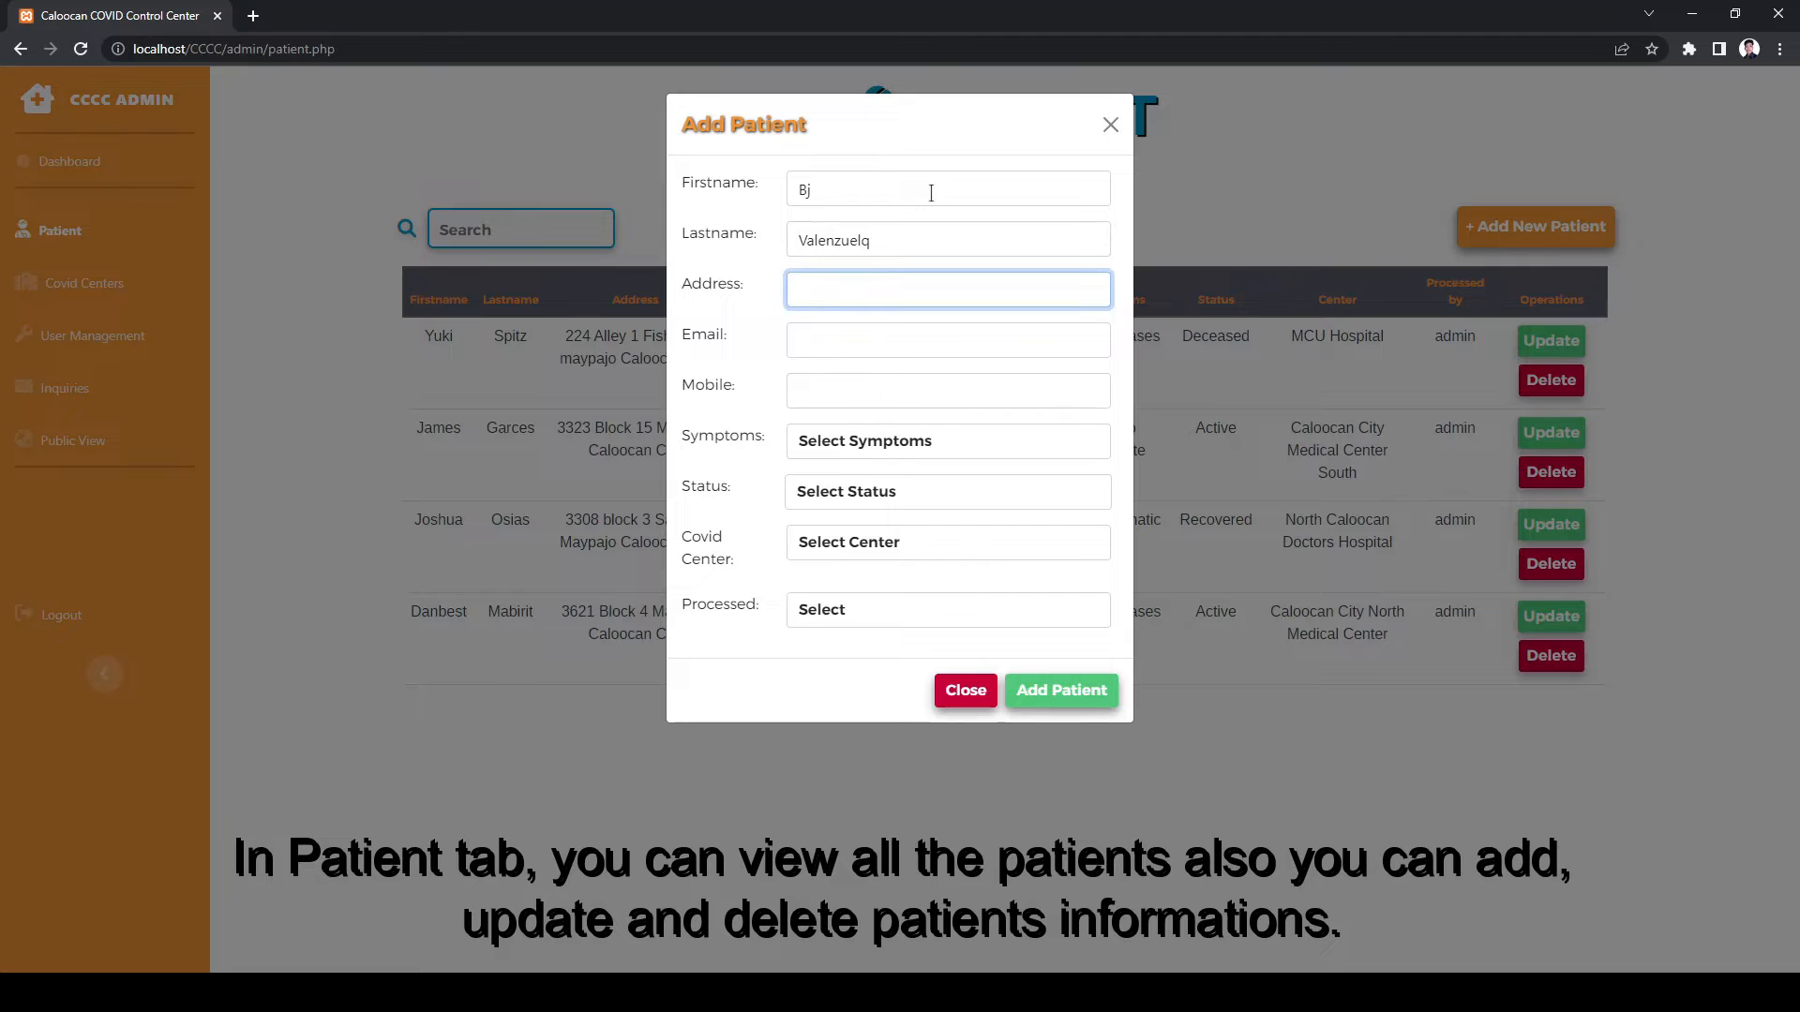
- Fill in the new patient's address, e-mail and mobile number
click(882, 229)
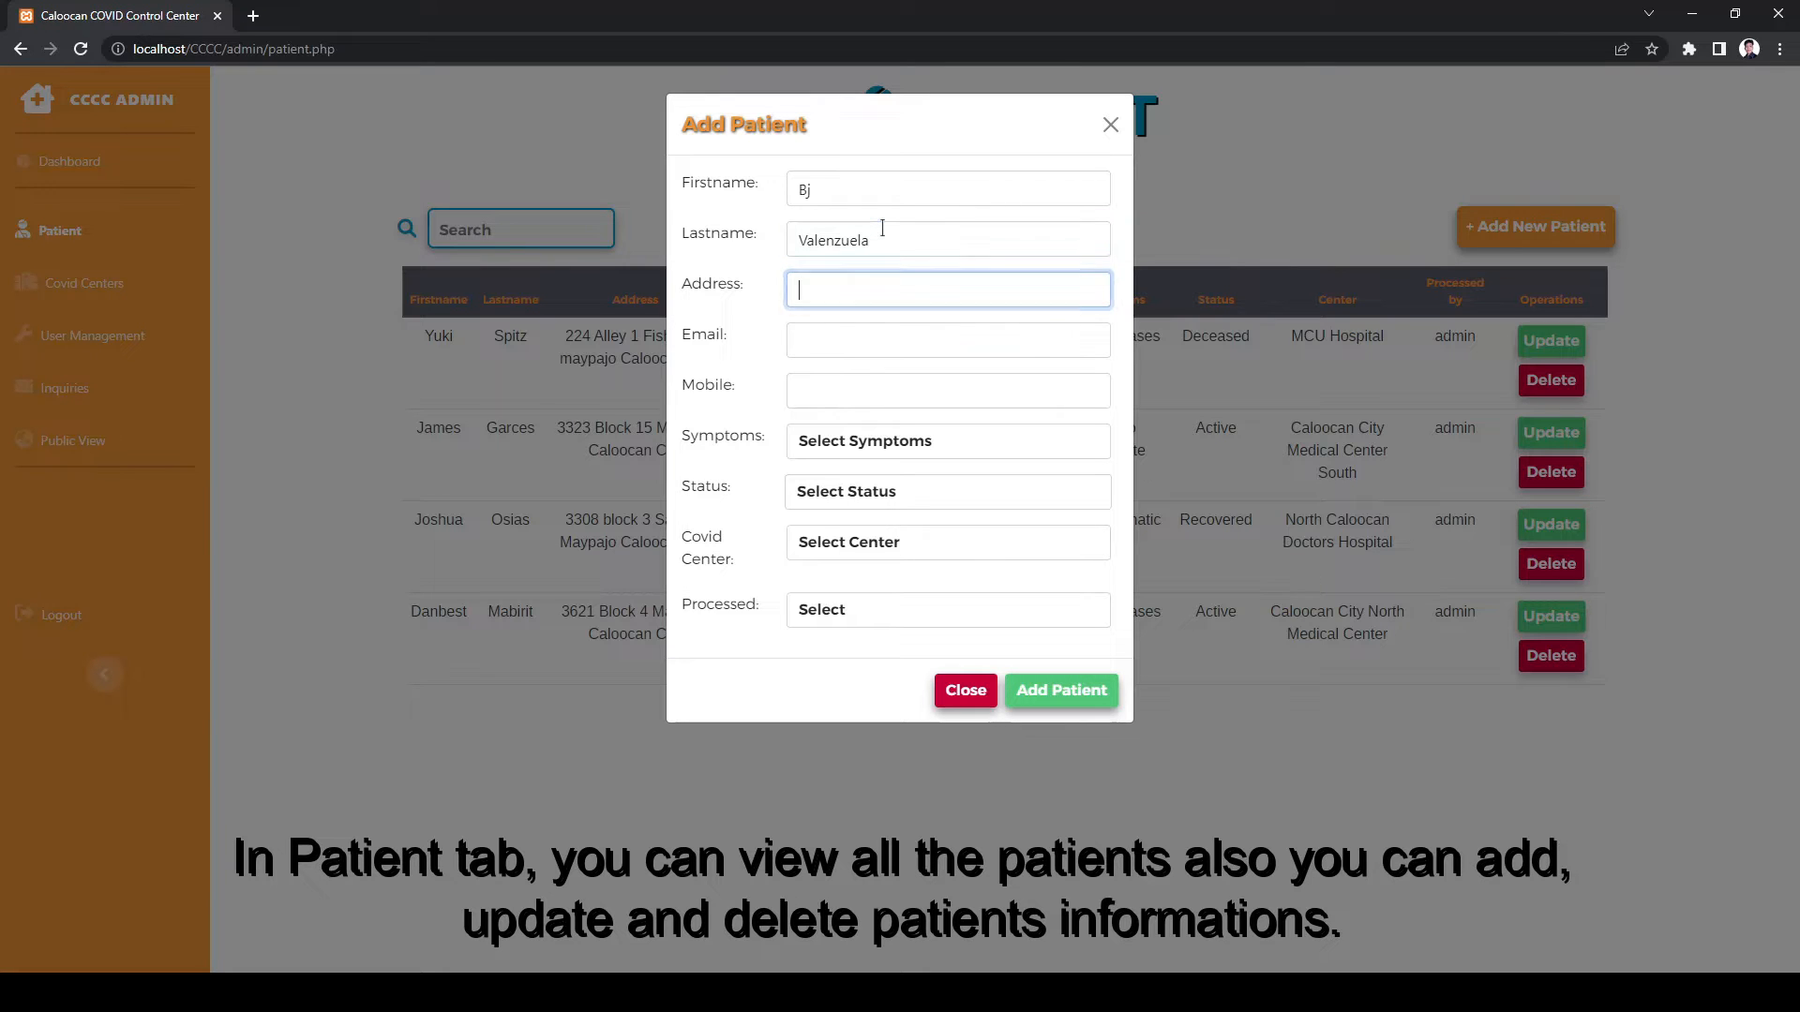
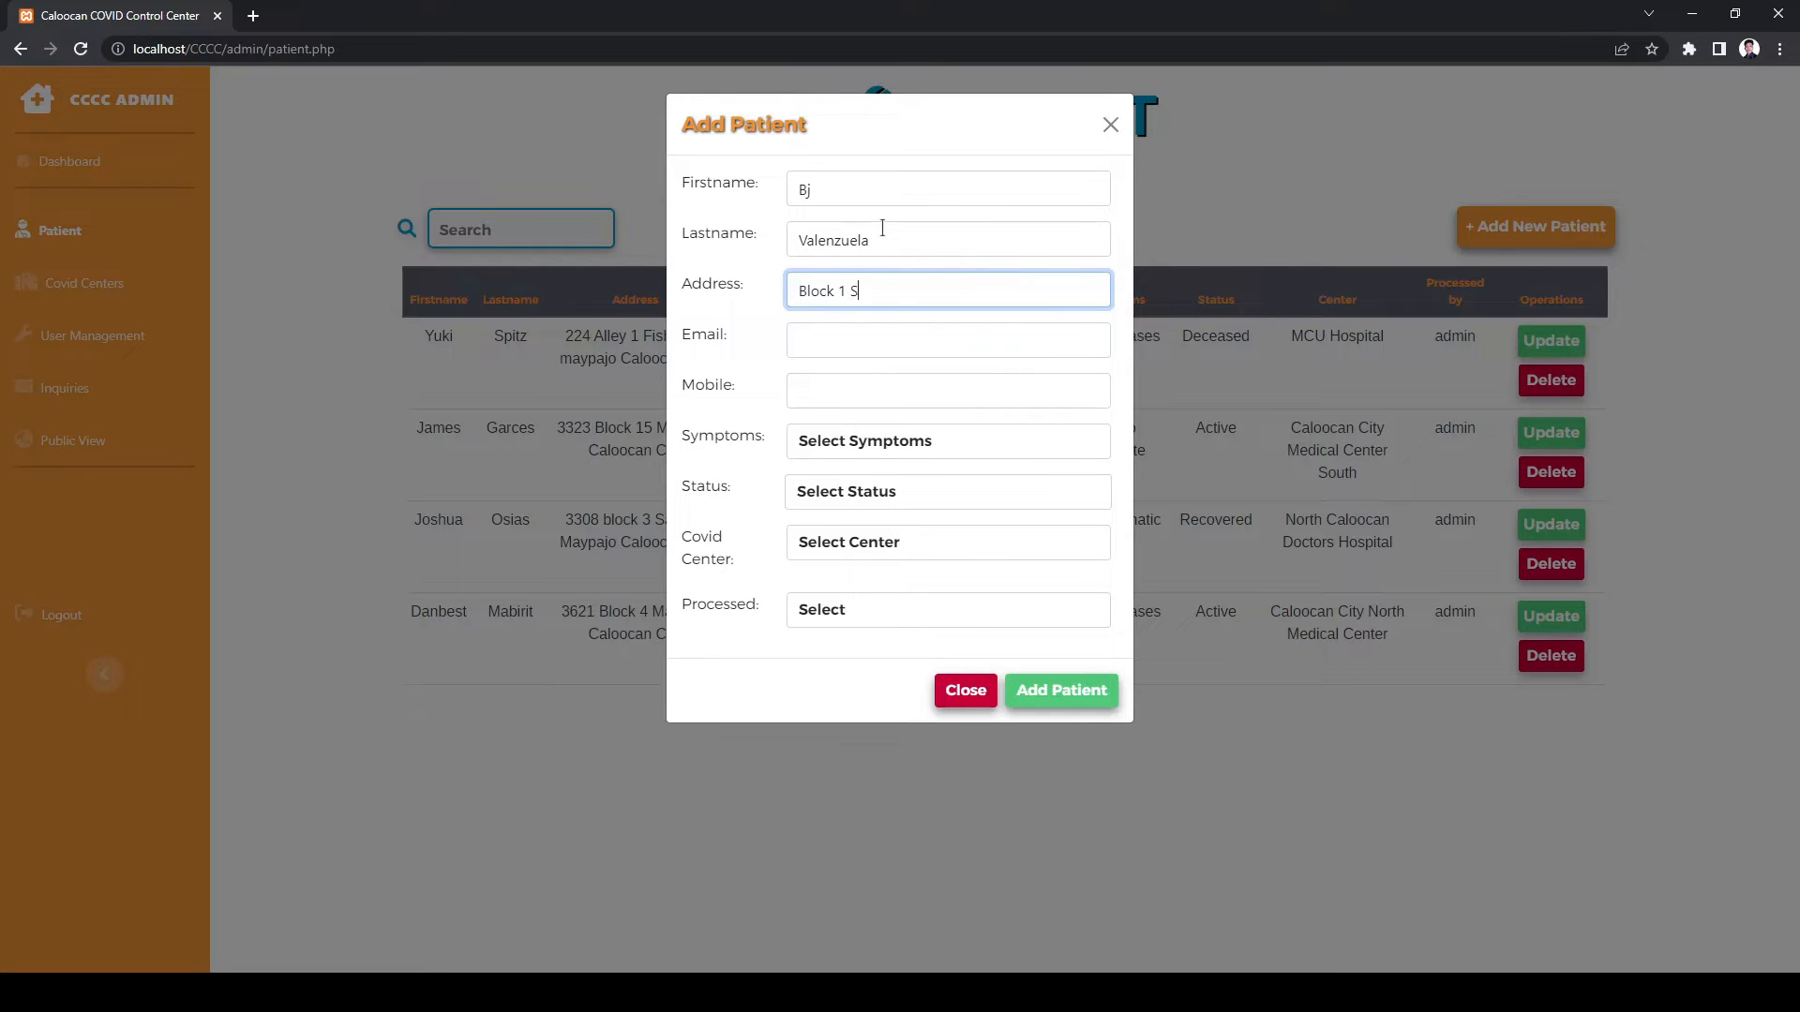
key(Tab)
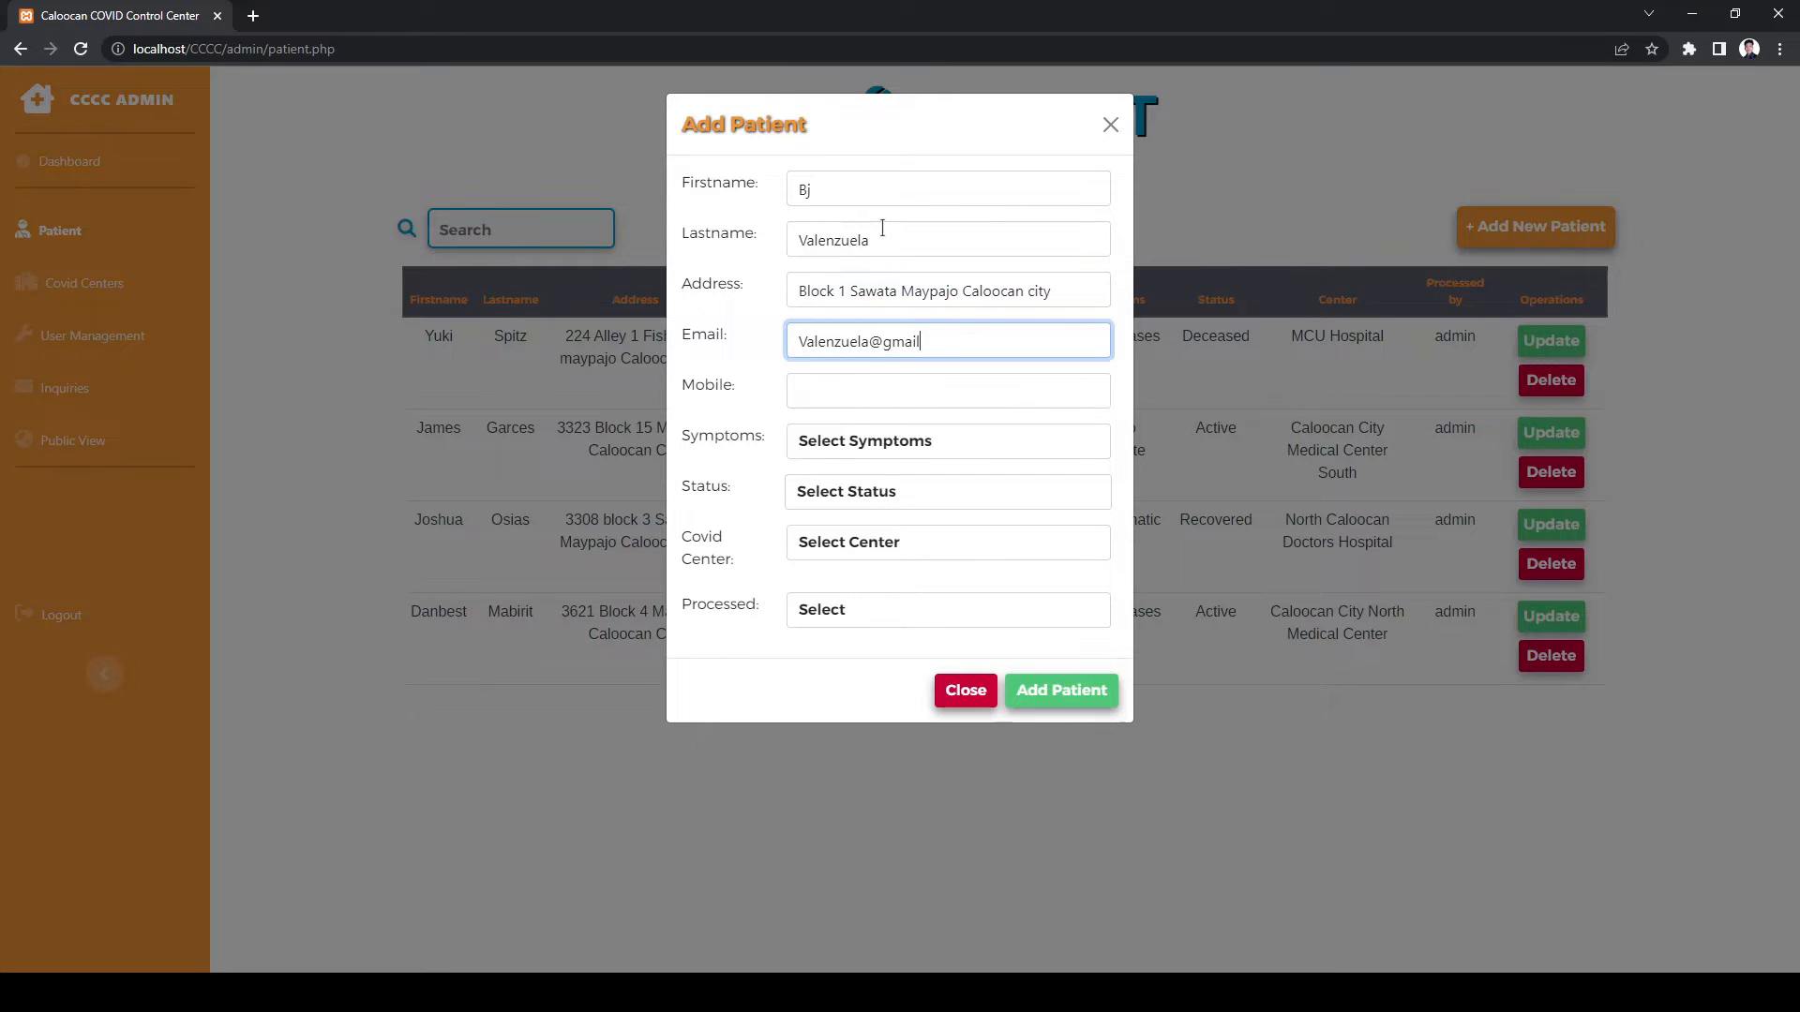
key(Tab)
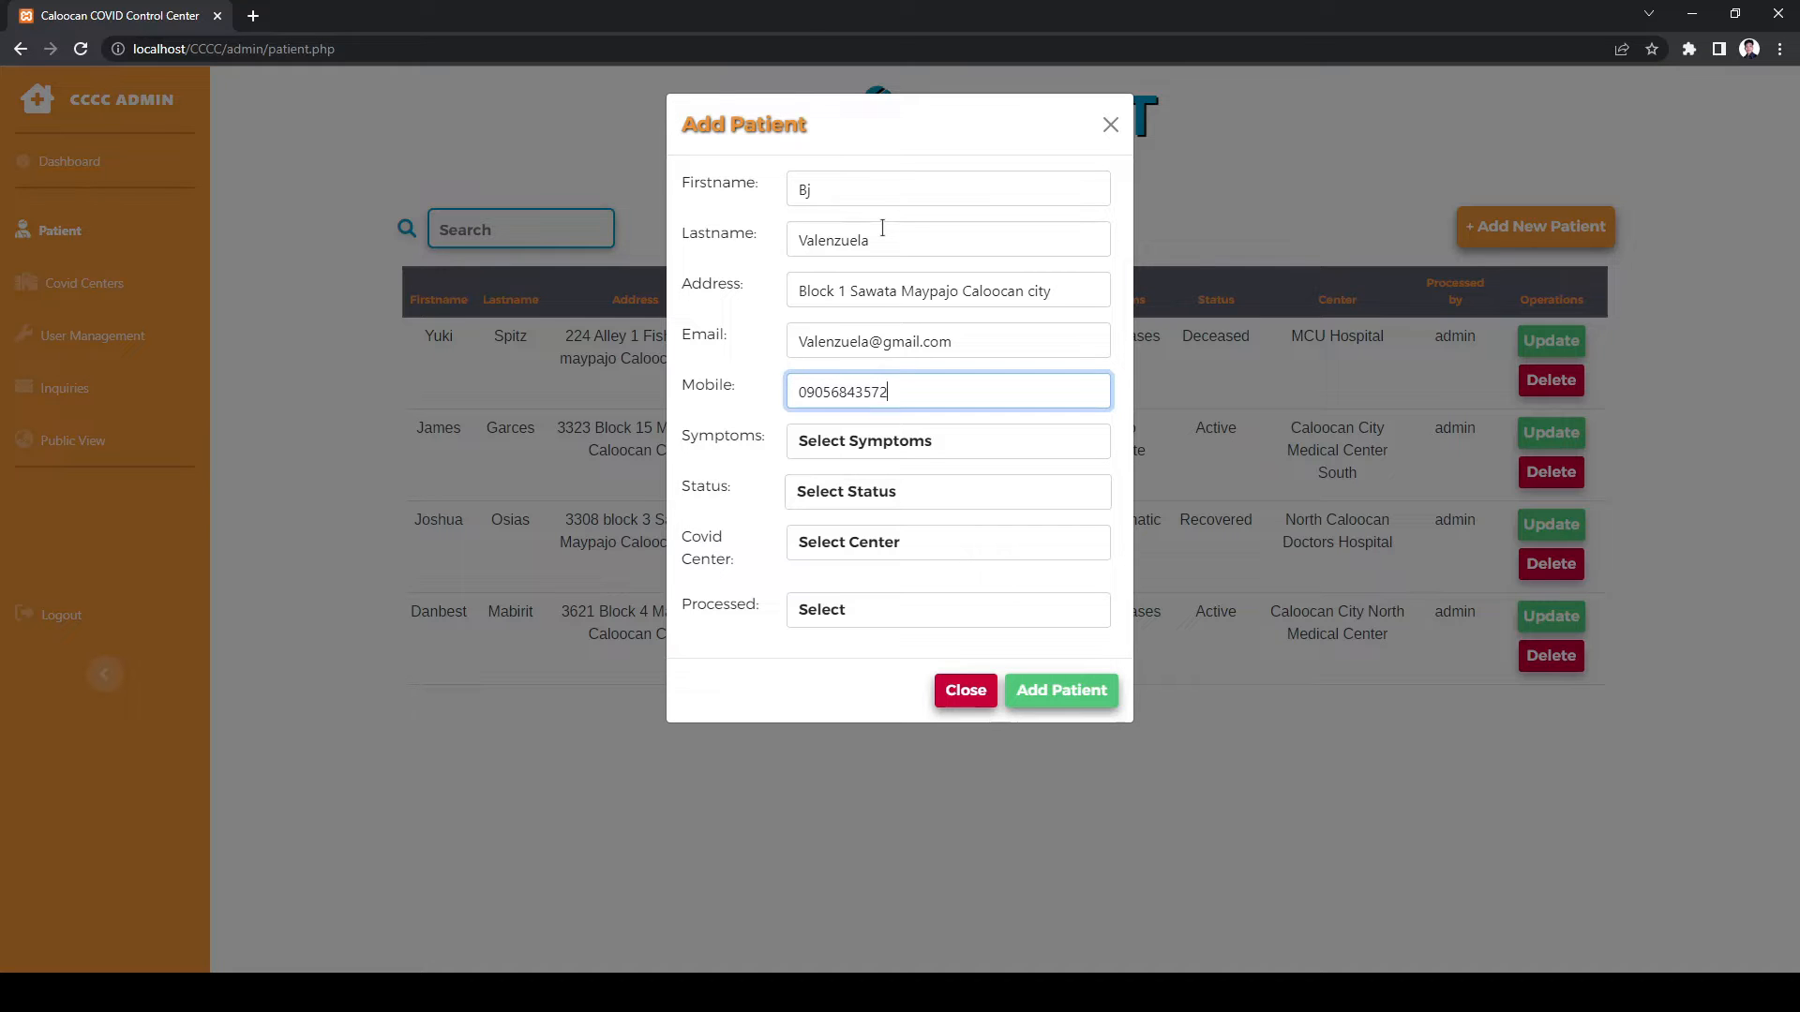
- Set symptoms to Mild to moderate, status Active, center MCU Hospital, processed by admin, and add the patient
click(864, 441)
click(863, 507)
click(861, 492)
click(858, 539)
click(857, 543)
click(858, 627)
click(865, 612)
click(874, 675)
- Edit the new patient's first name and the block number in the address
drag(432, 428, 799, 431)
click(1540, 437)
click(849, 188)
text(Bit)
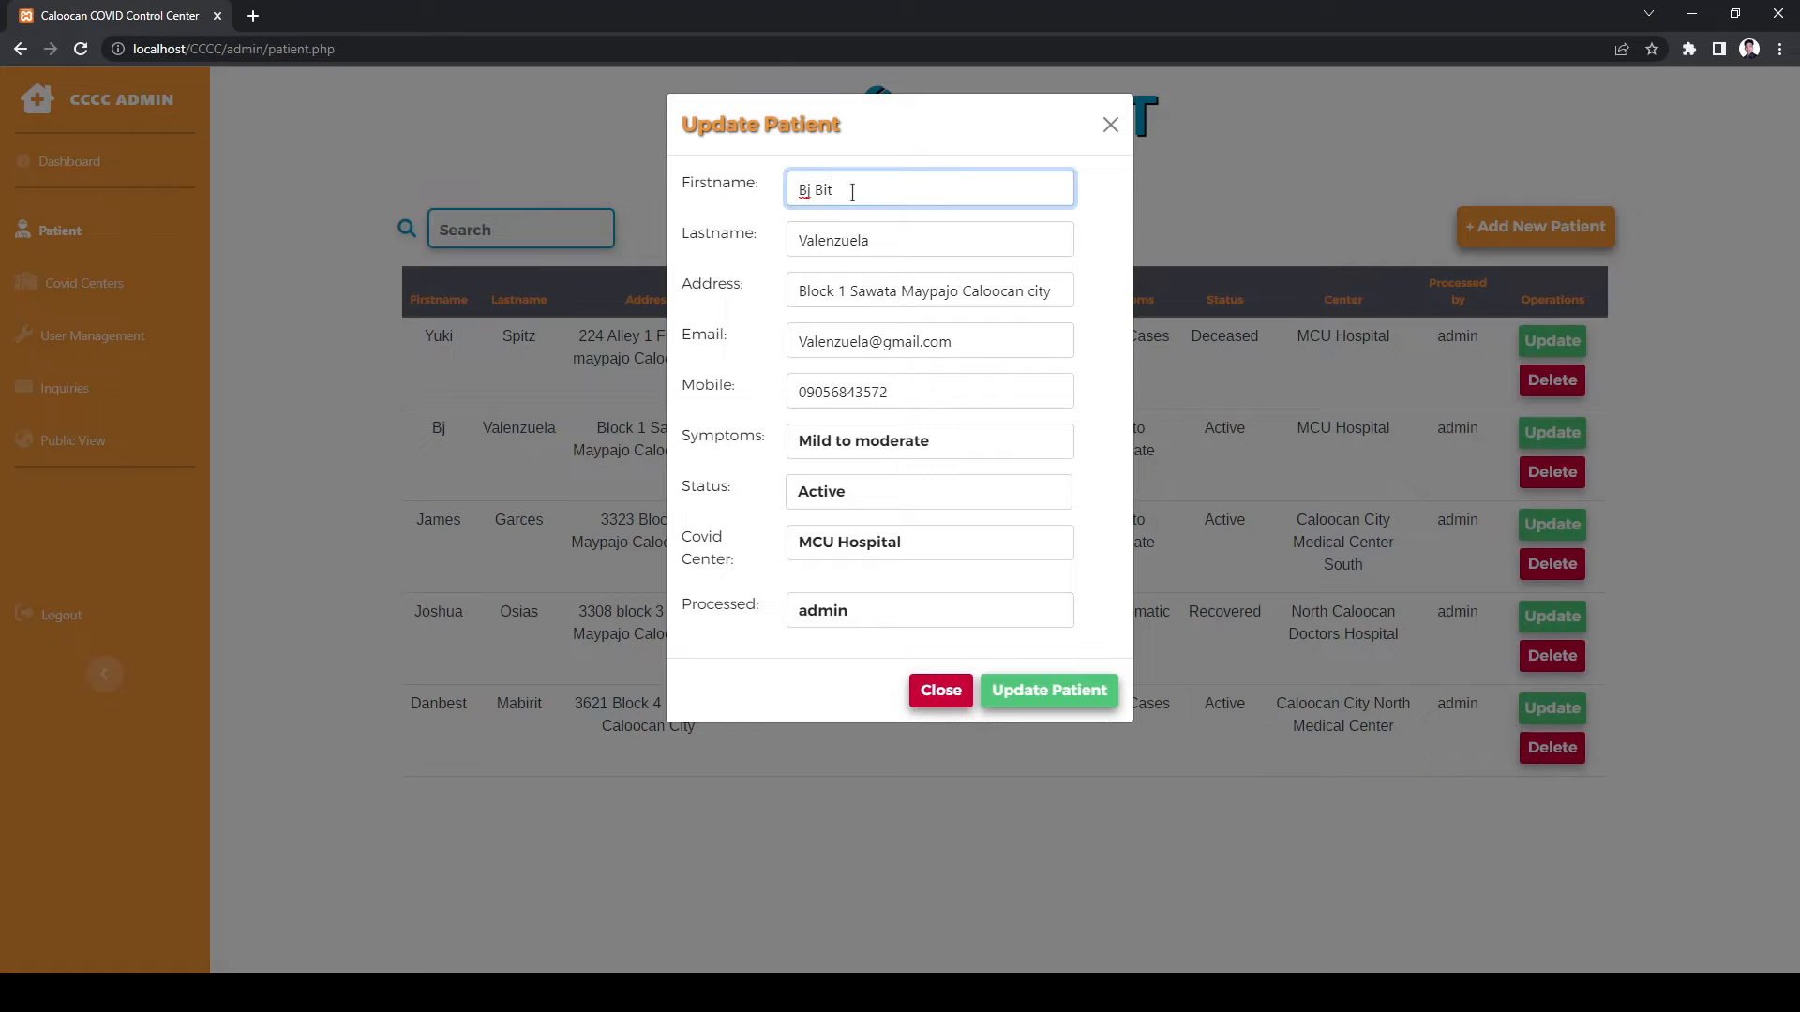
click(845, 291)
key(BackSpace)
text(7)
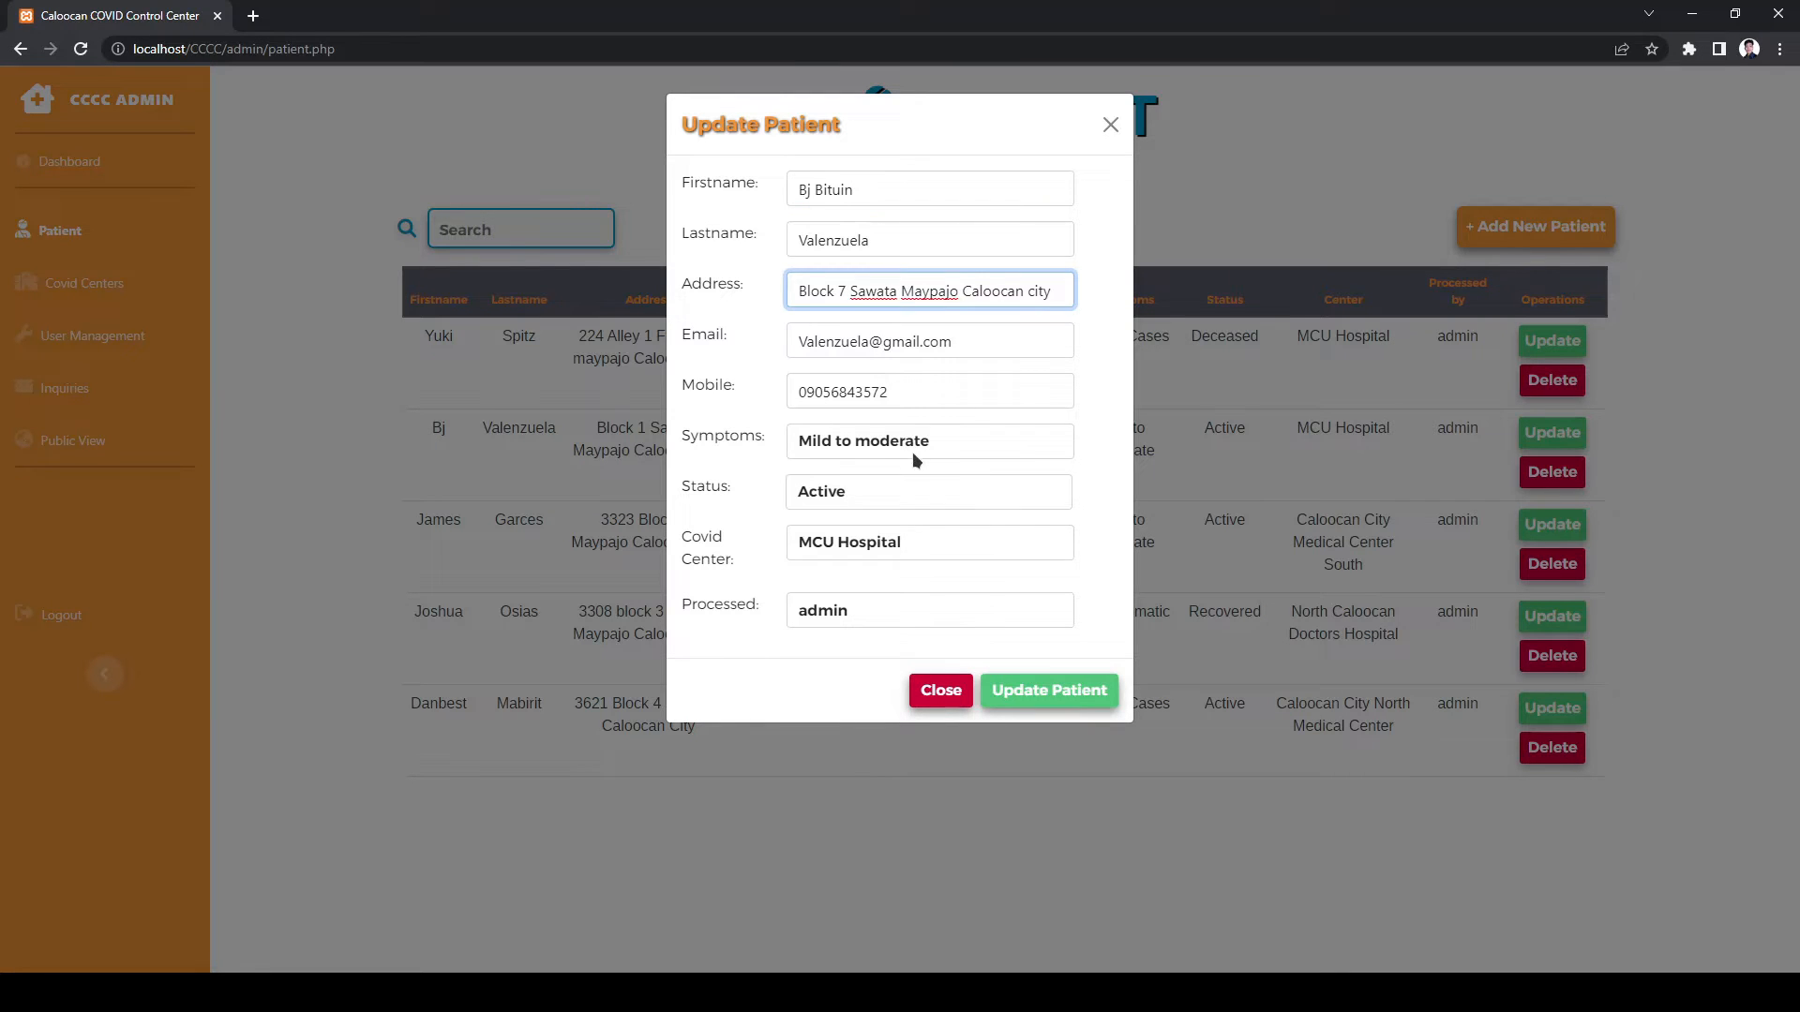
- Change symptoms to Asymptomatic, save, delete the record, then go to Covid Centers
click(911, 445)
click(911, 445)
click(911, 445)
click(911, 473)
click(1031, 690)
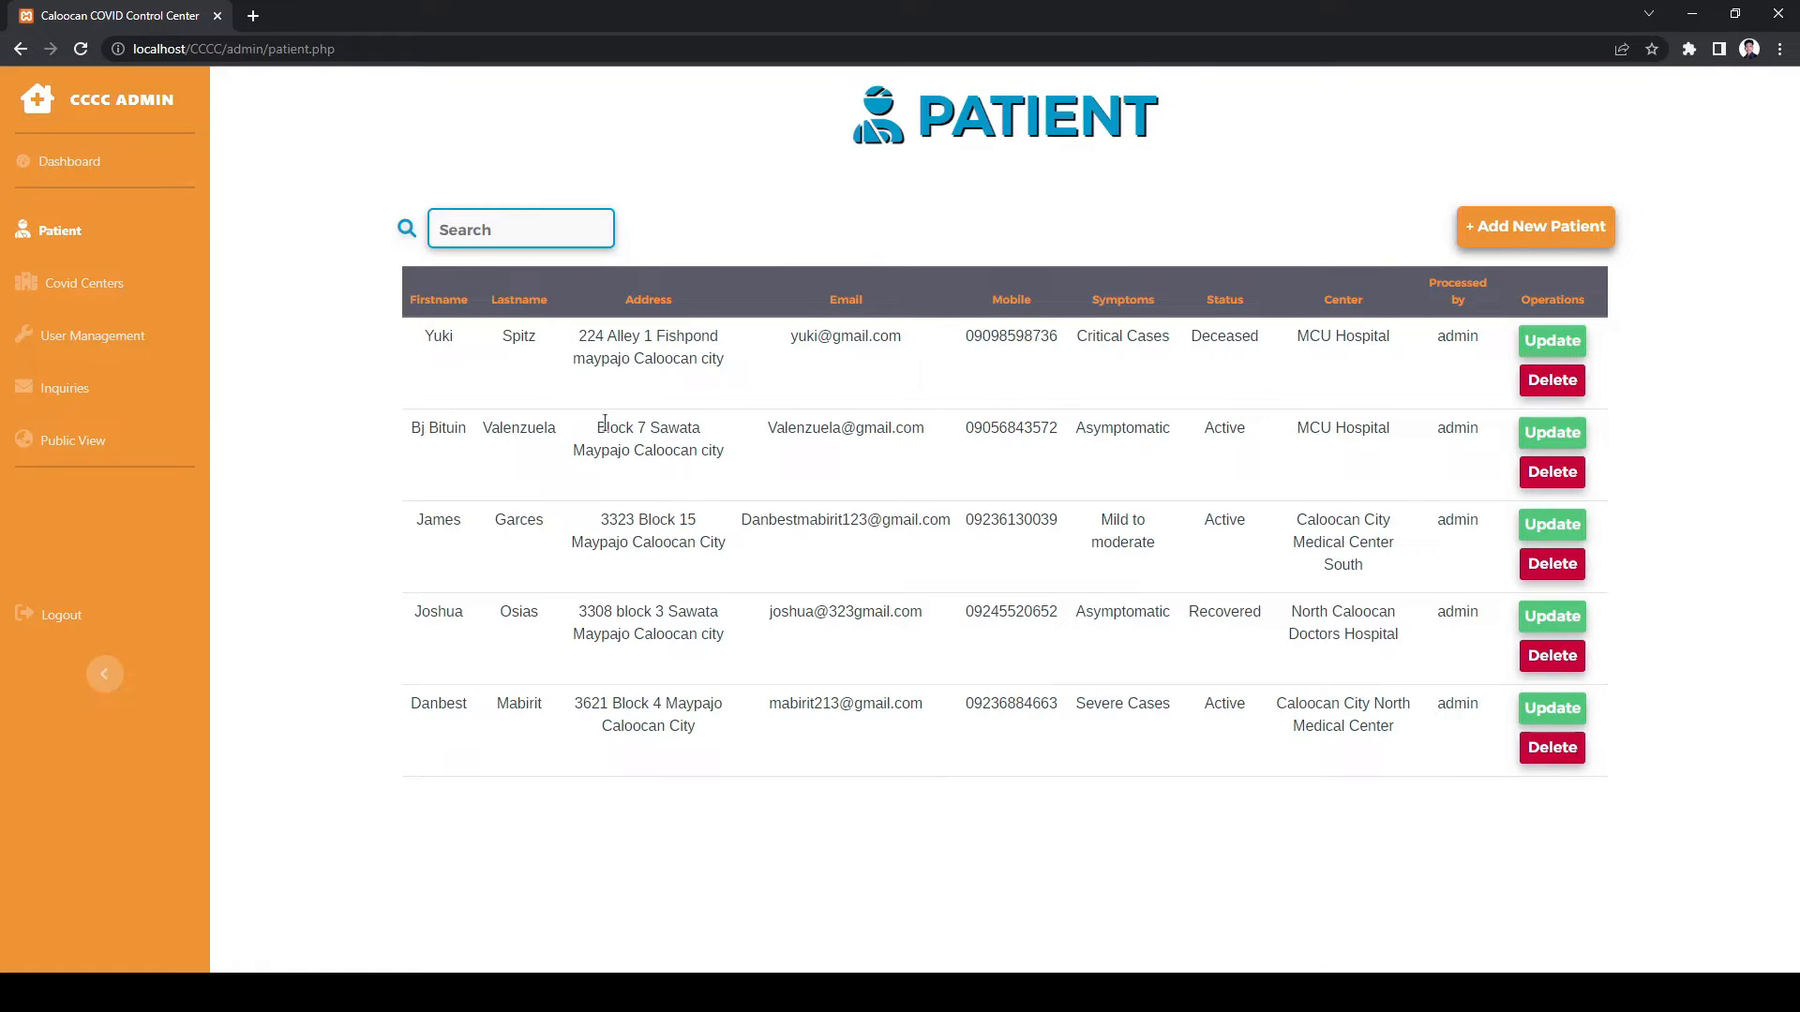
click(1552, 472)
click(84, 283)
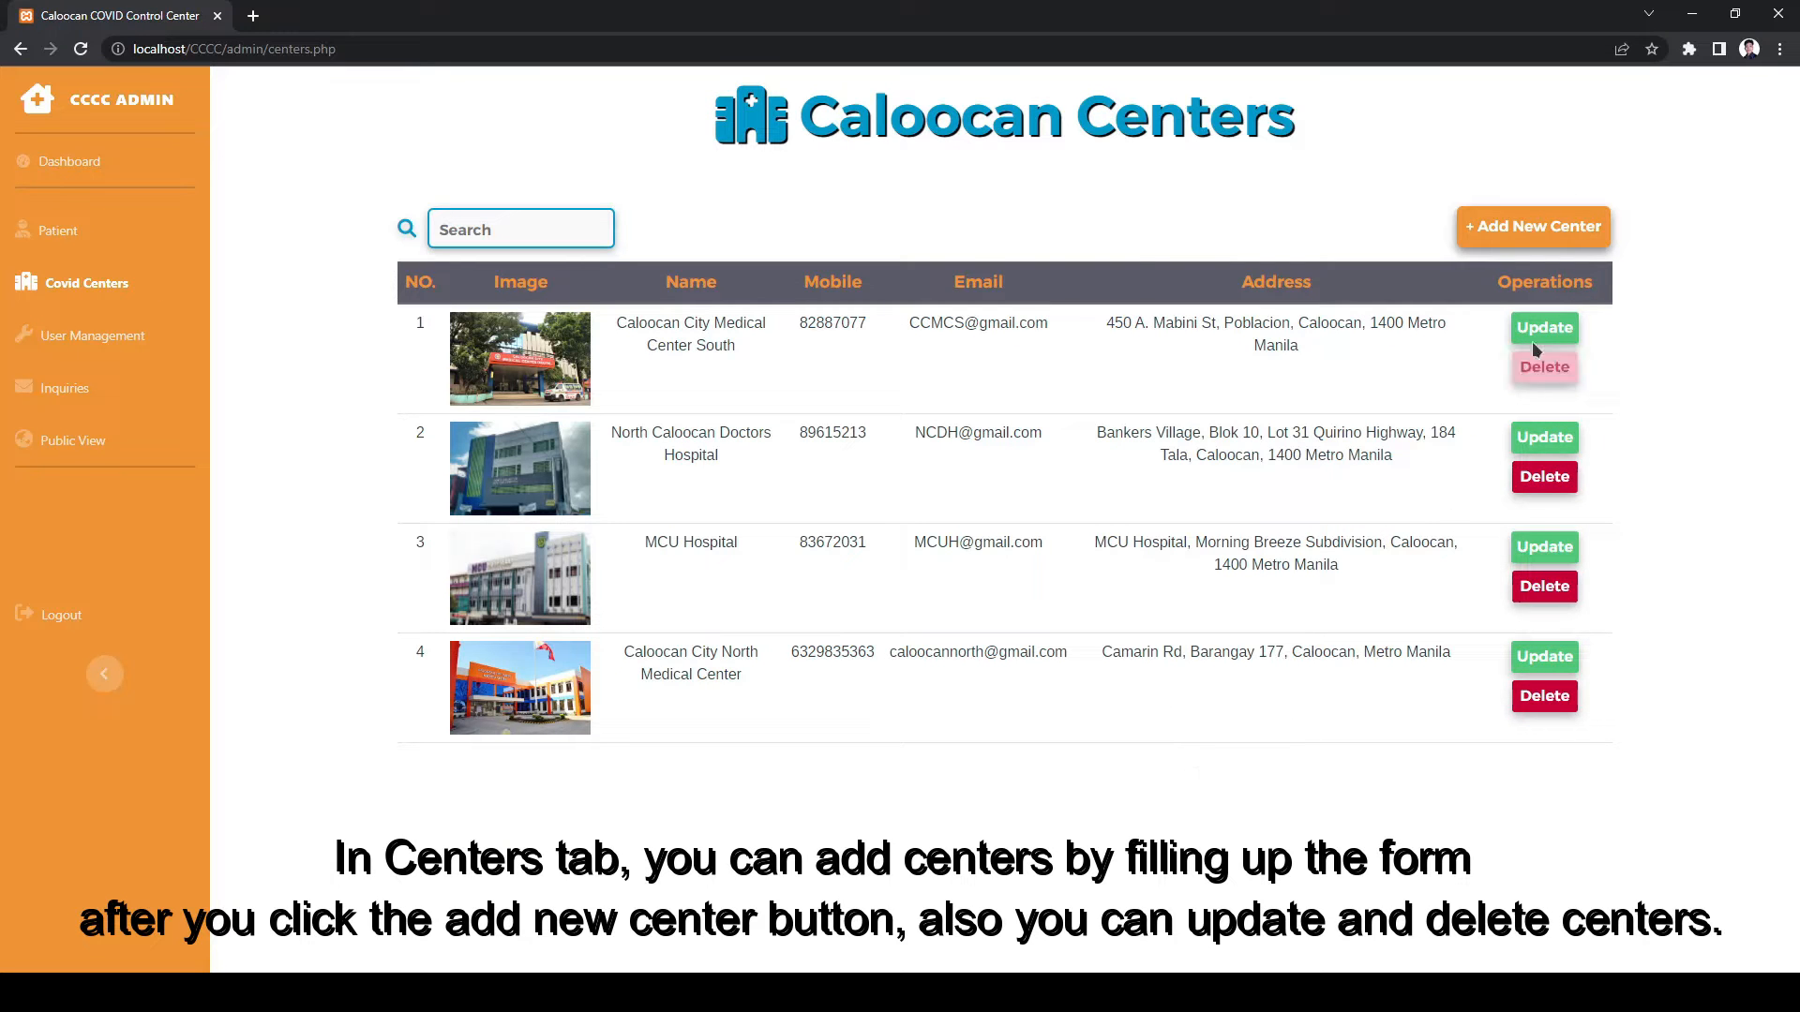
- Start a new center named Martinez Memorial Hospital with its mobile number, e-mail and address
click(1500, 236)
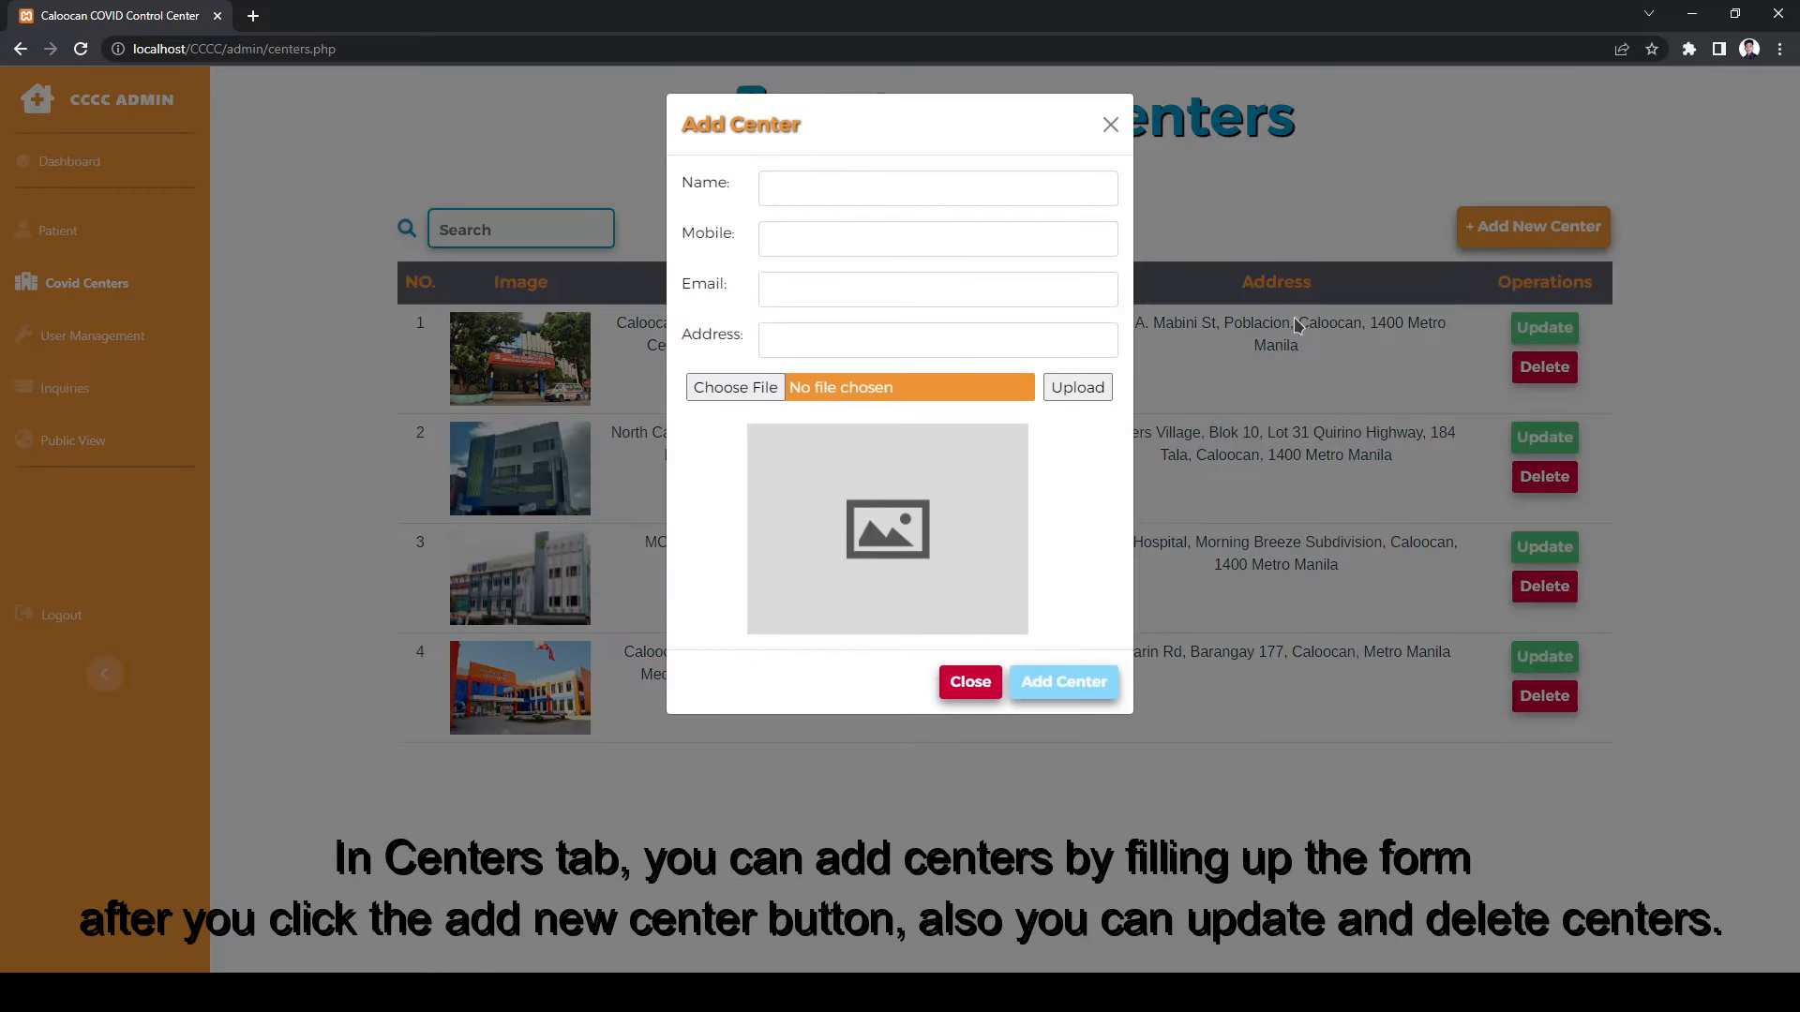
click(869, 199)
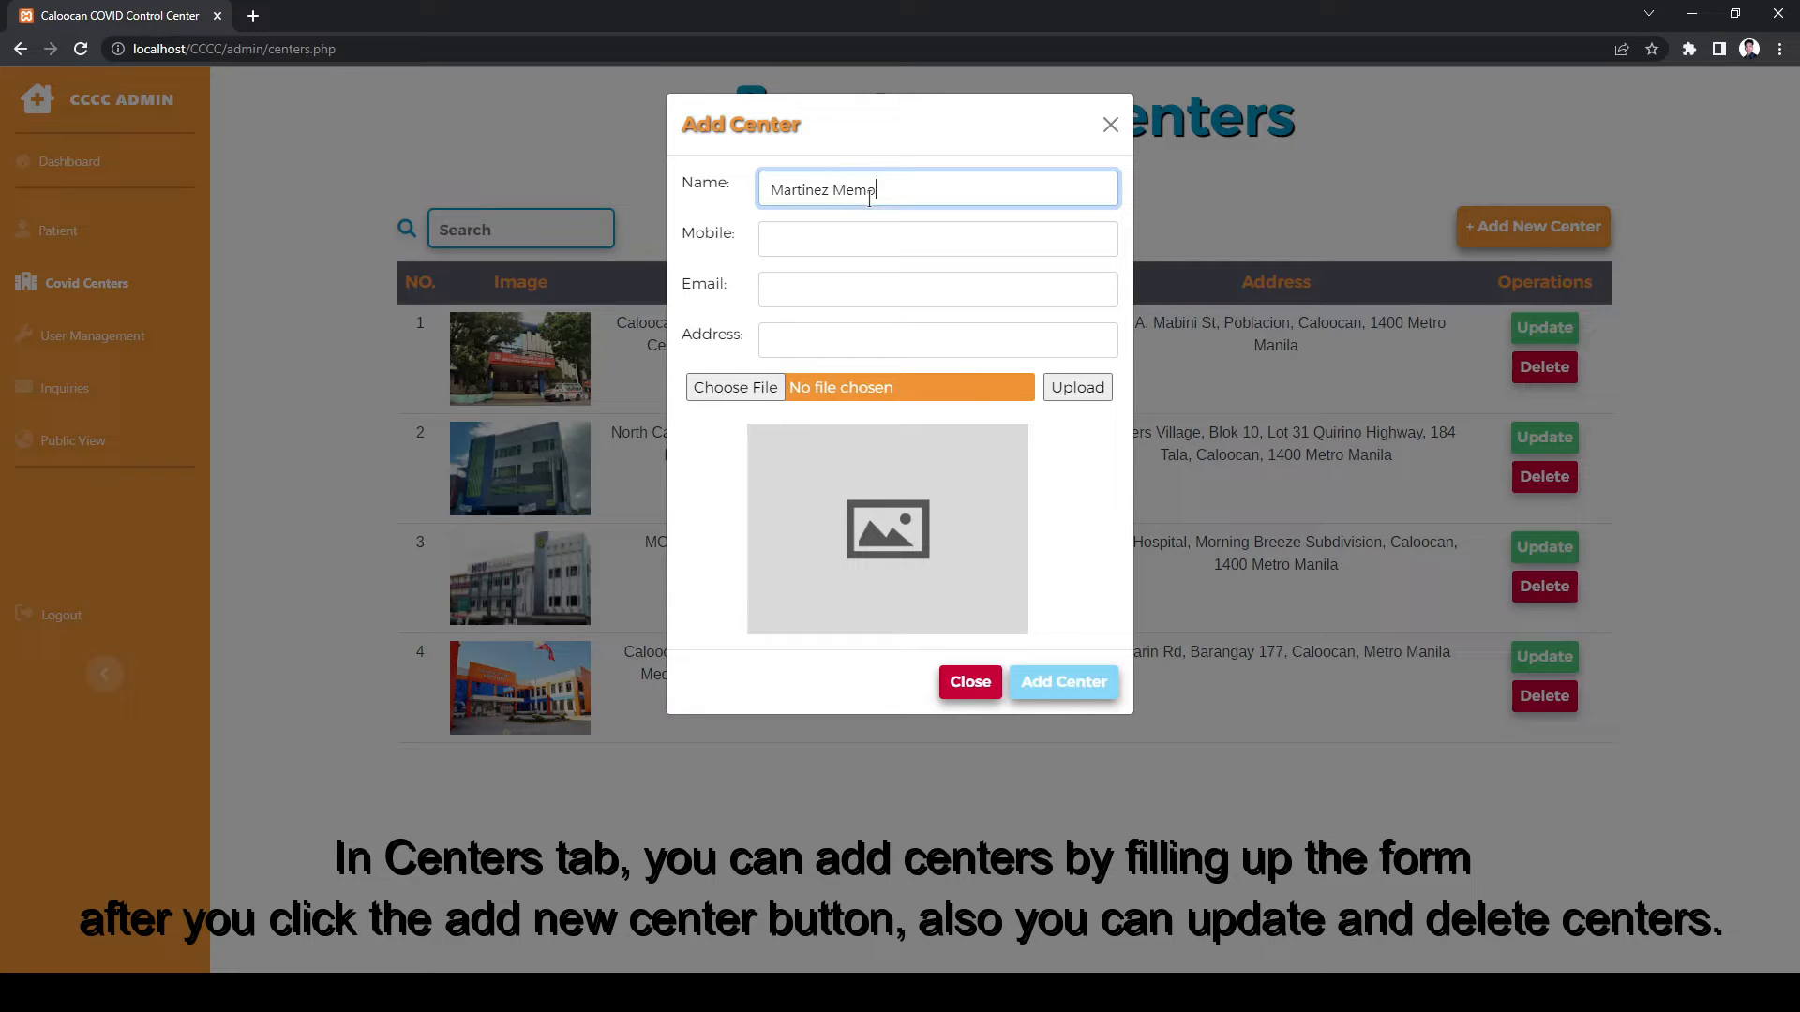
text(Martinez Memorial Hospit)
key(Tab)
click(815, 289)
click(839, 338)
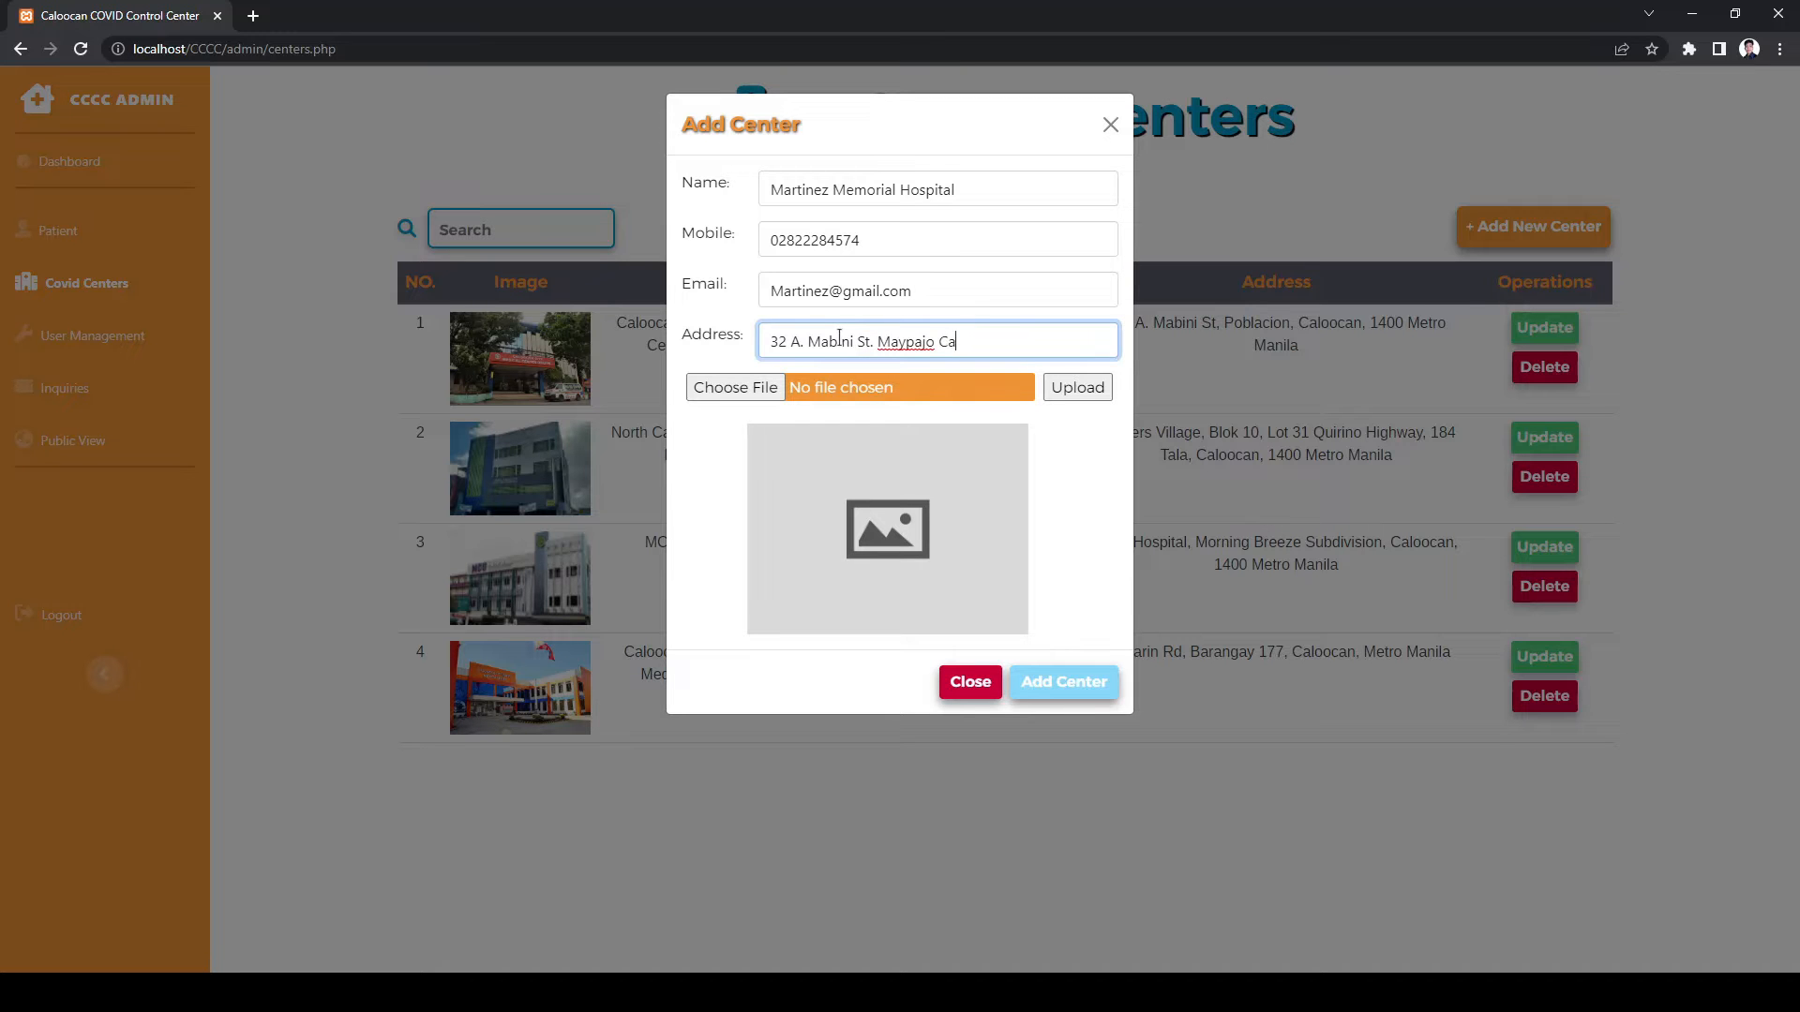
- Upload martinez.jpg as the center photo and add the center
click(735, 387)
double_click(1008, 496)
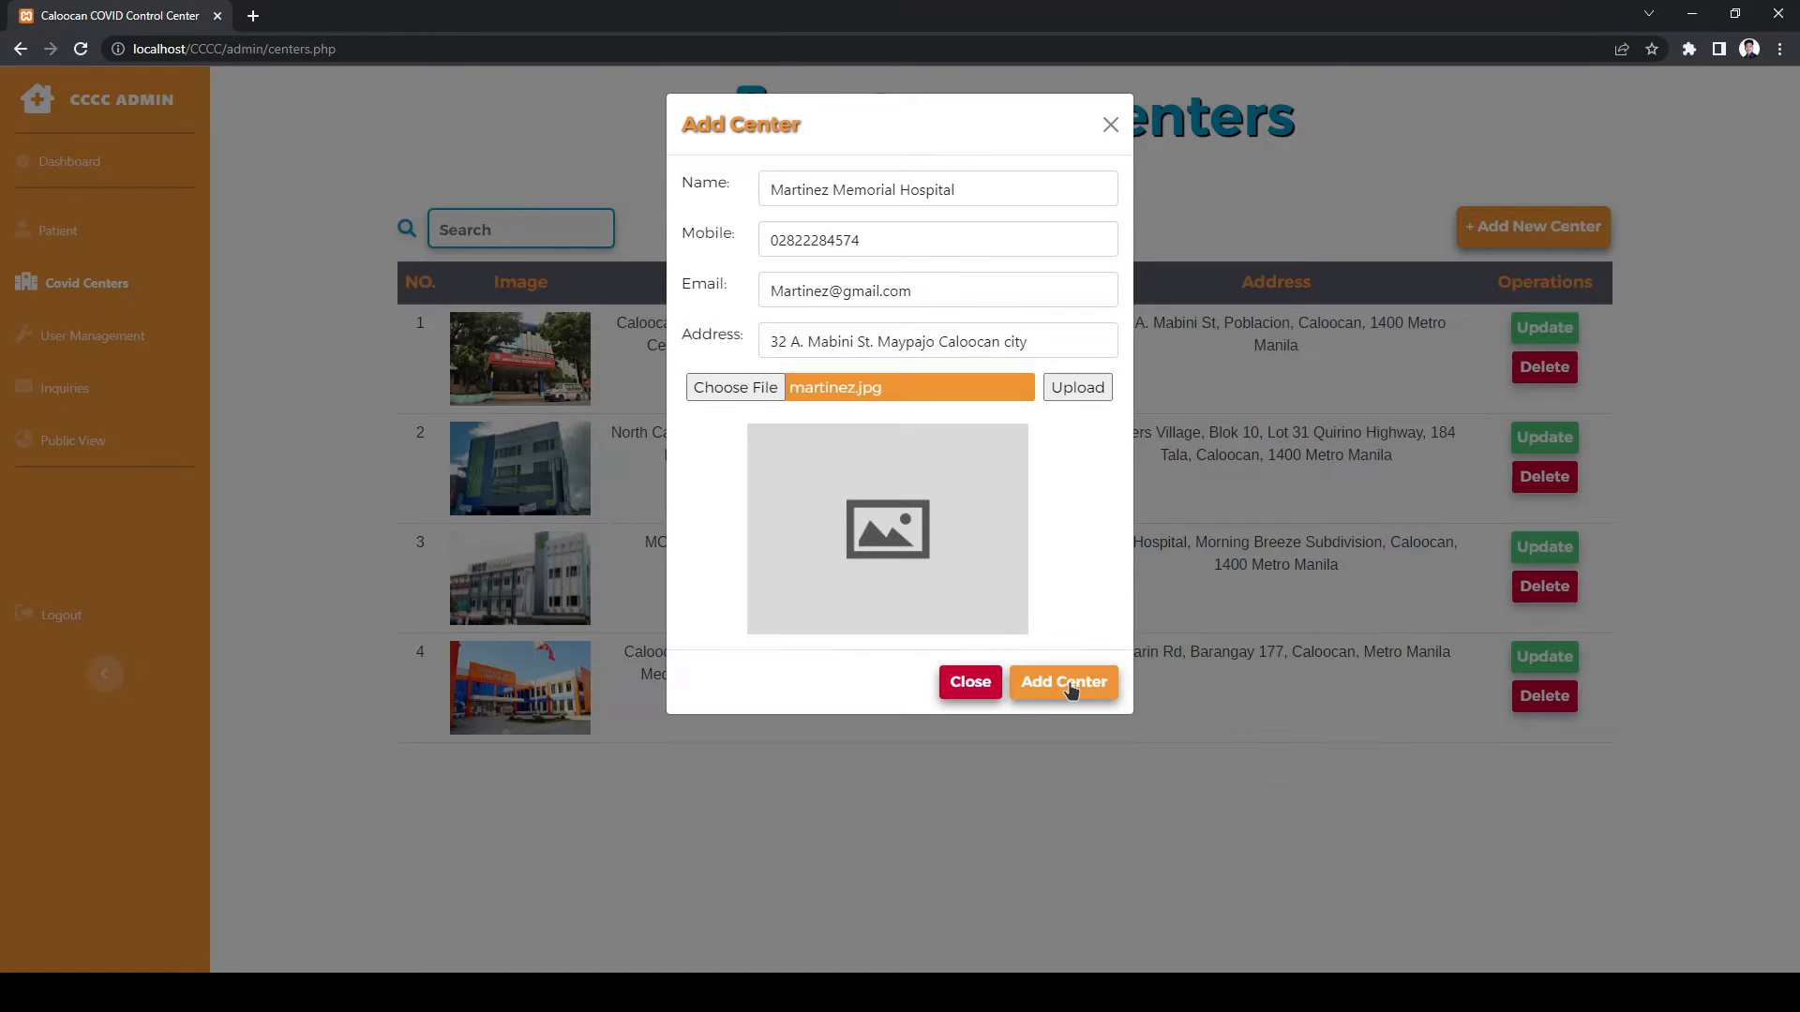
click(735, 425)
double_click(1256, 746)
click(1083, 429)
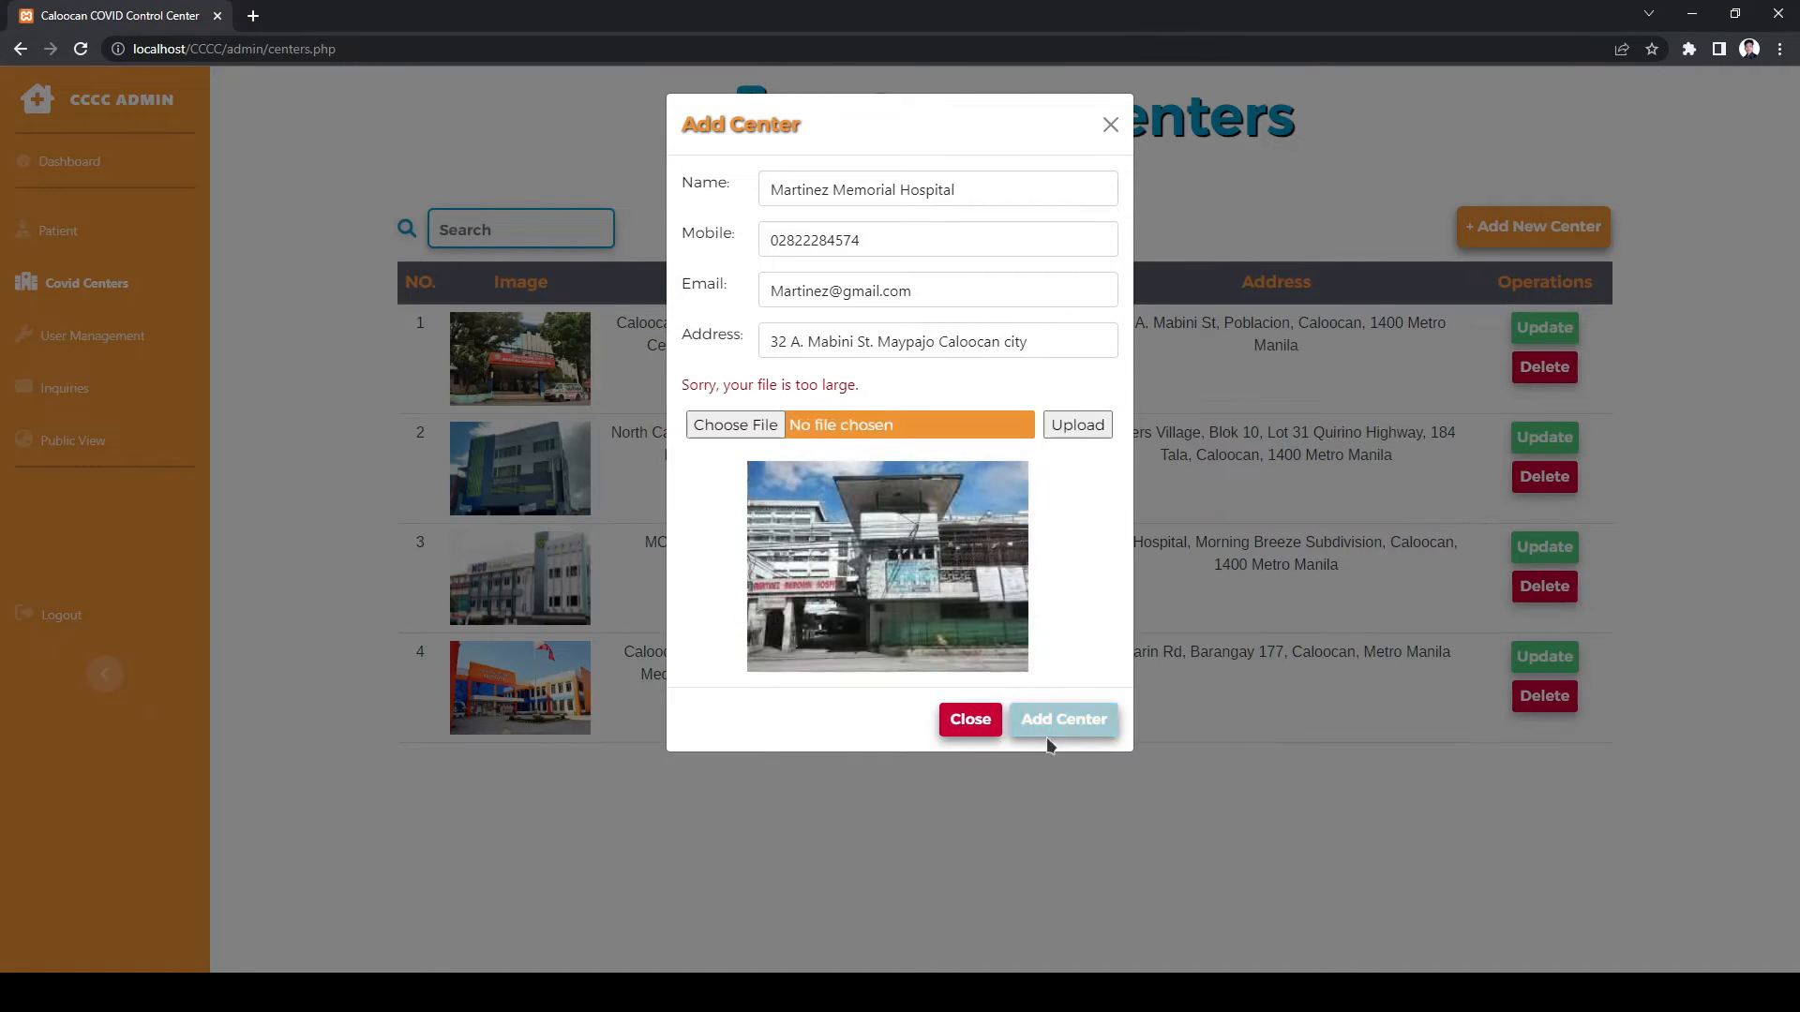
click(1063, 720)
- Rename the fifth center to Martinez Hospital, amend its e-mail, replace its photo and save
drag(629, 761, 715, 761)
click(755, 814)
click(1544, 766)
double_click(863, 190)
click(900, 191)
key(BackSpace)
key(BackSpace)
key(BackSpace)
key(BackSpace)
key(BackSpace)
key(BackSpace)
key(BackSpace)
key(BackSpace)
key(BackSpace)
click(829, 291)
text(24)
click(735, 388)
double_click(1108, 486)
click(1080, 391)
click(1056, 681)
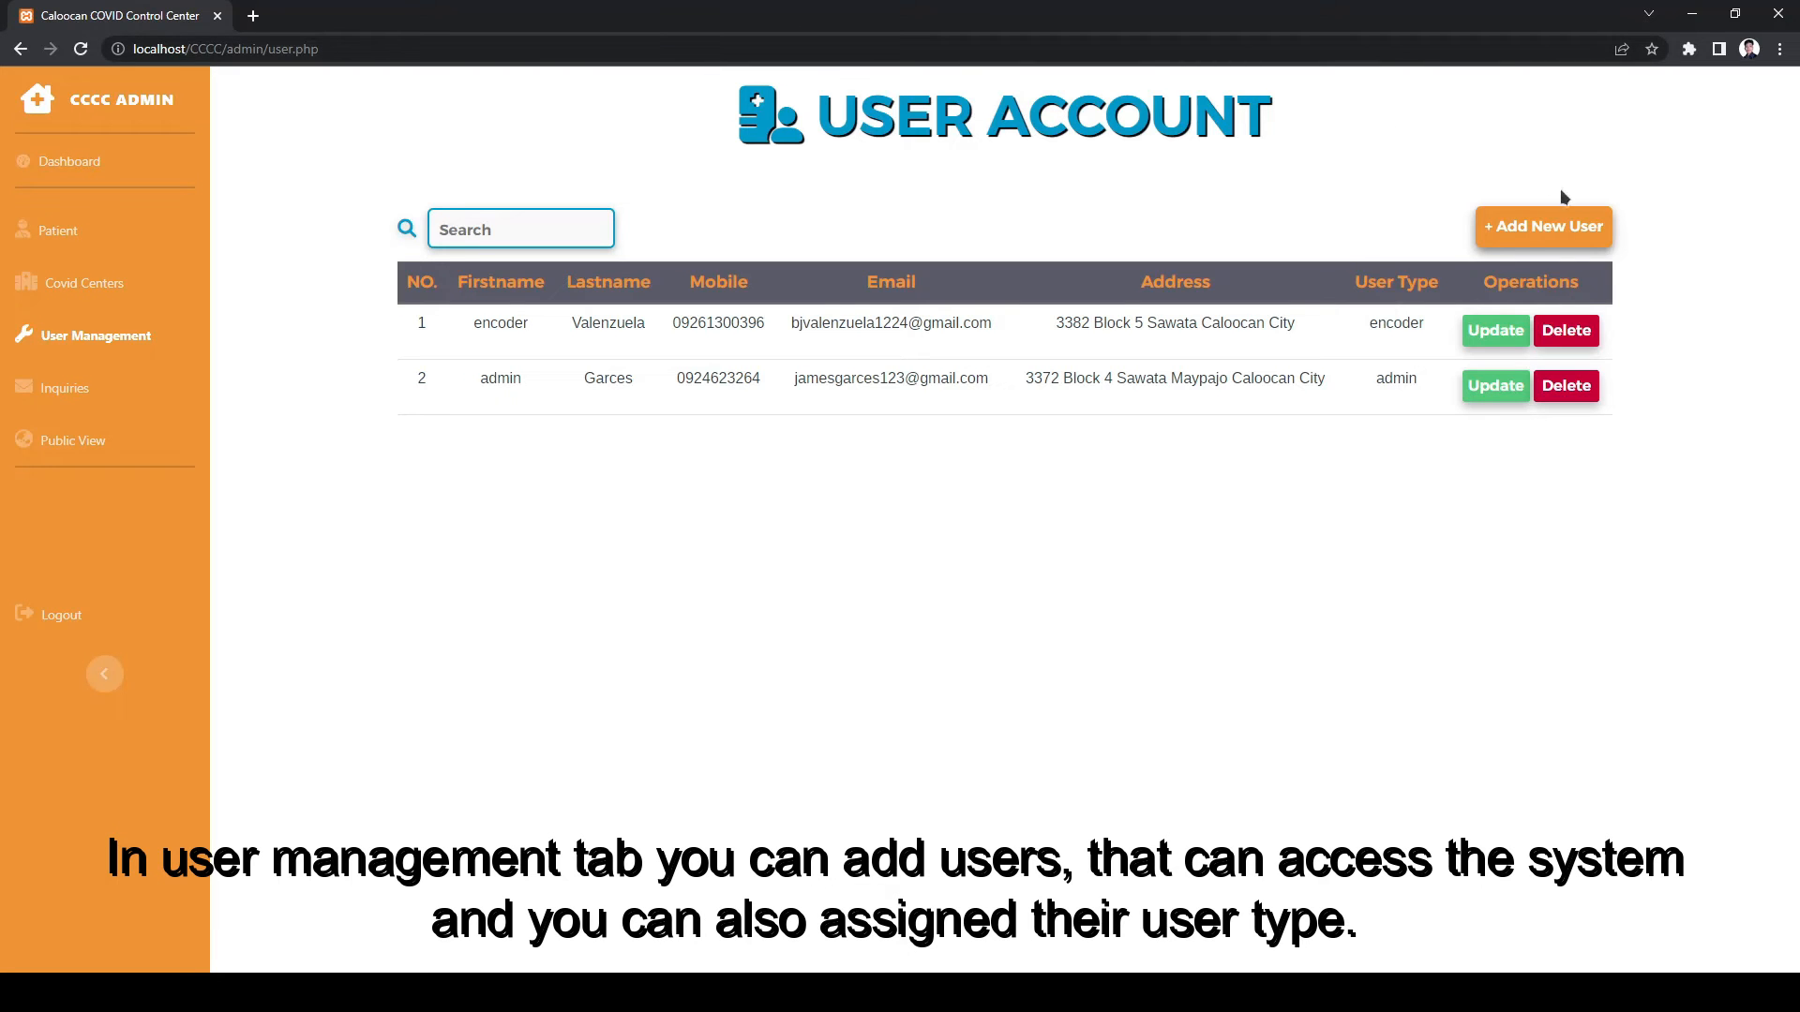
- Start a new user account, entering the first name, last-name field value and address
click(1547, 227)
click(818, 199)
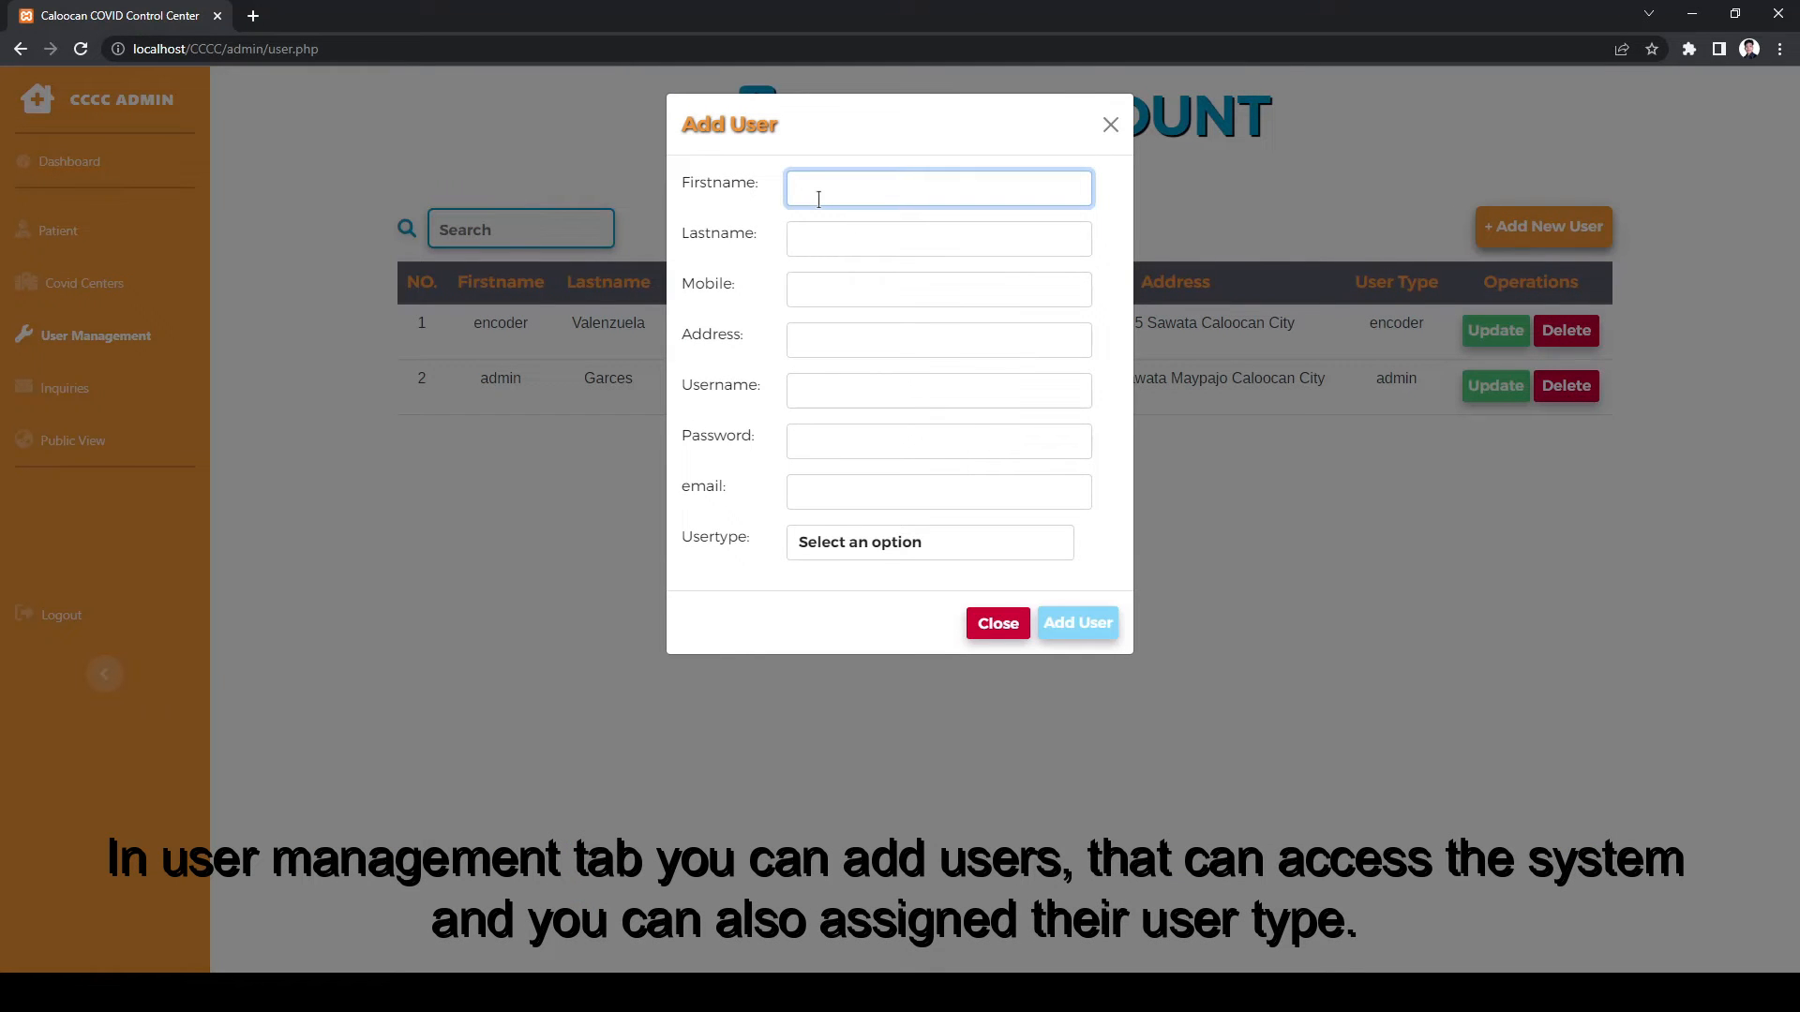
text(Joemar)
key(Tab)
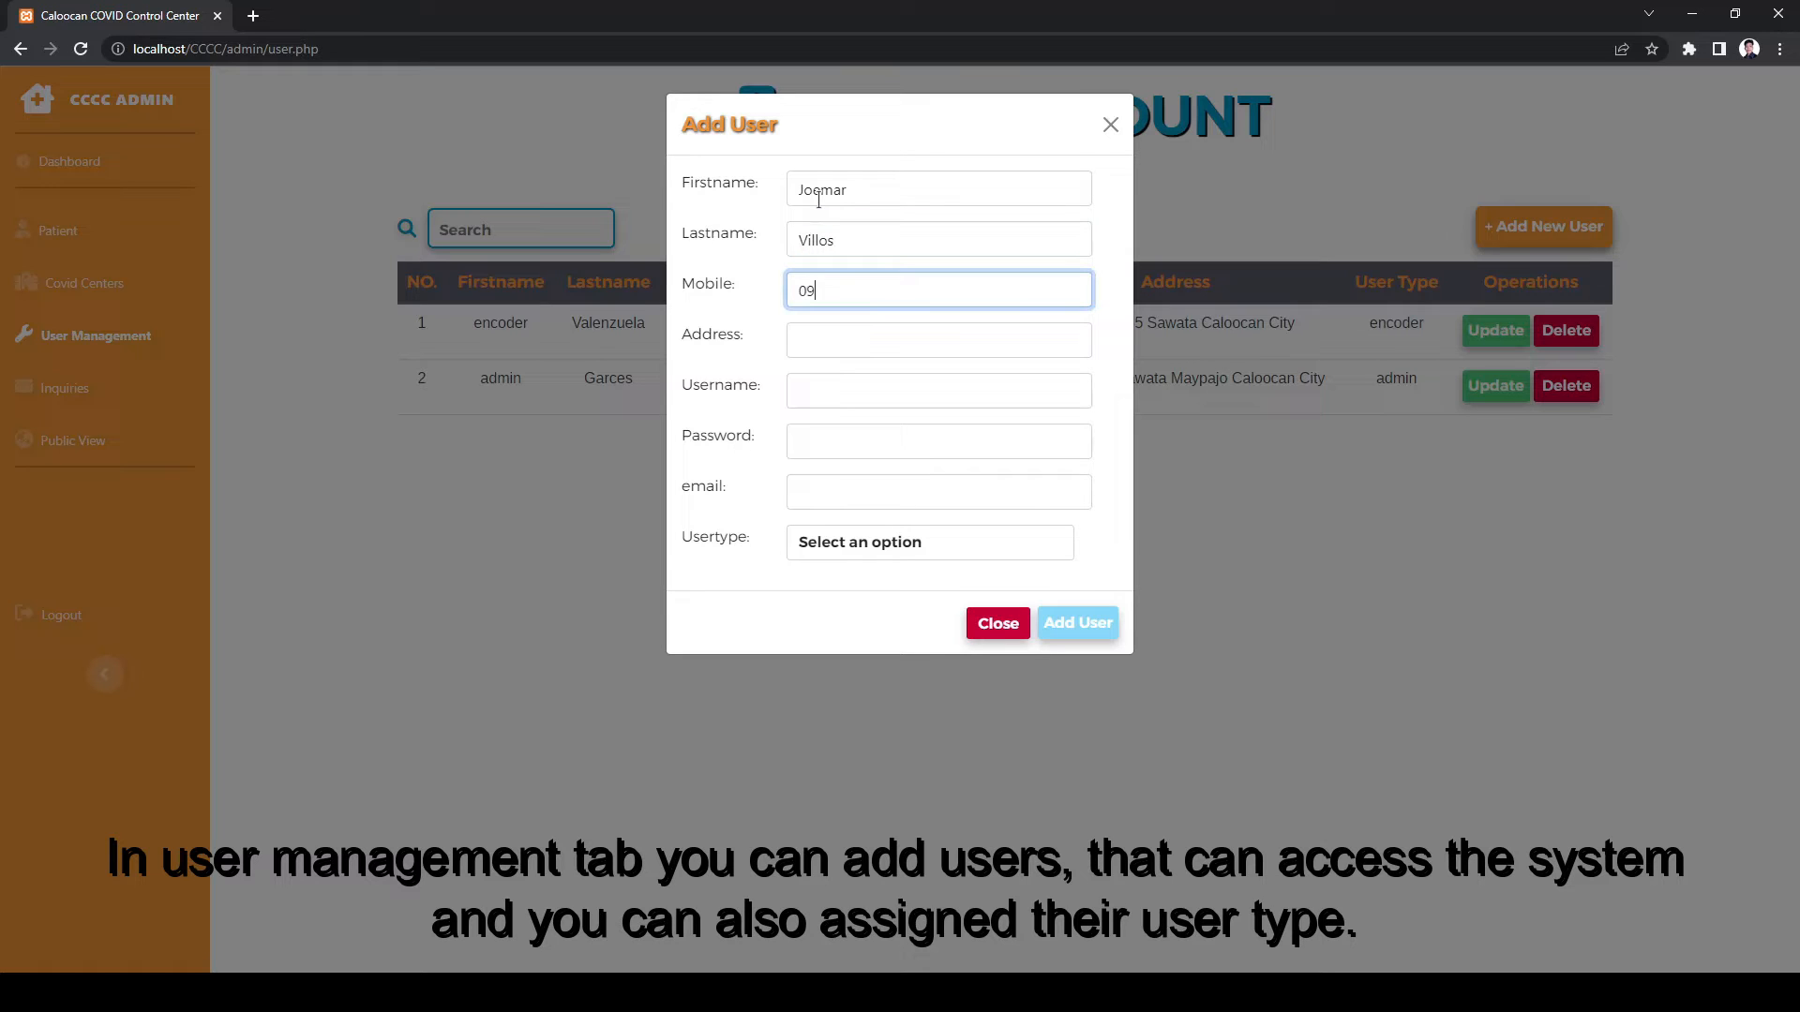
text(09876543211)
key(Tab)
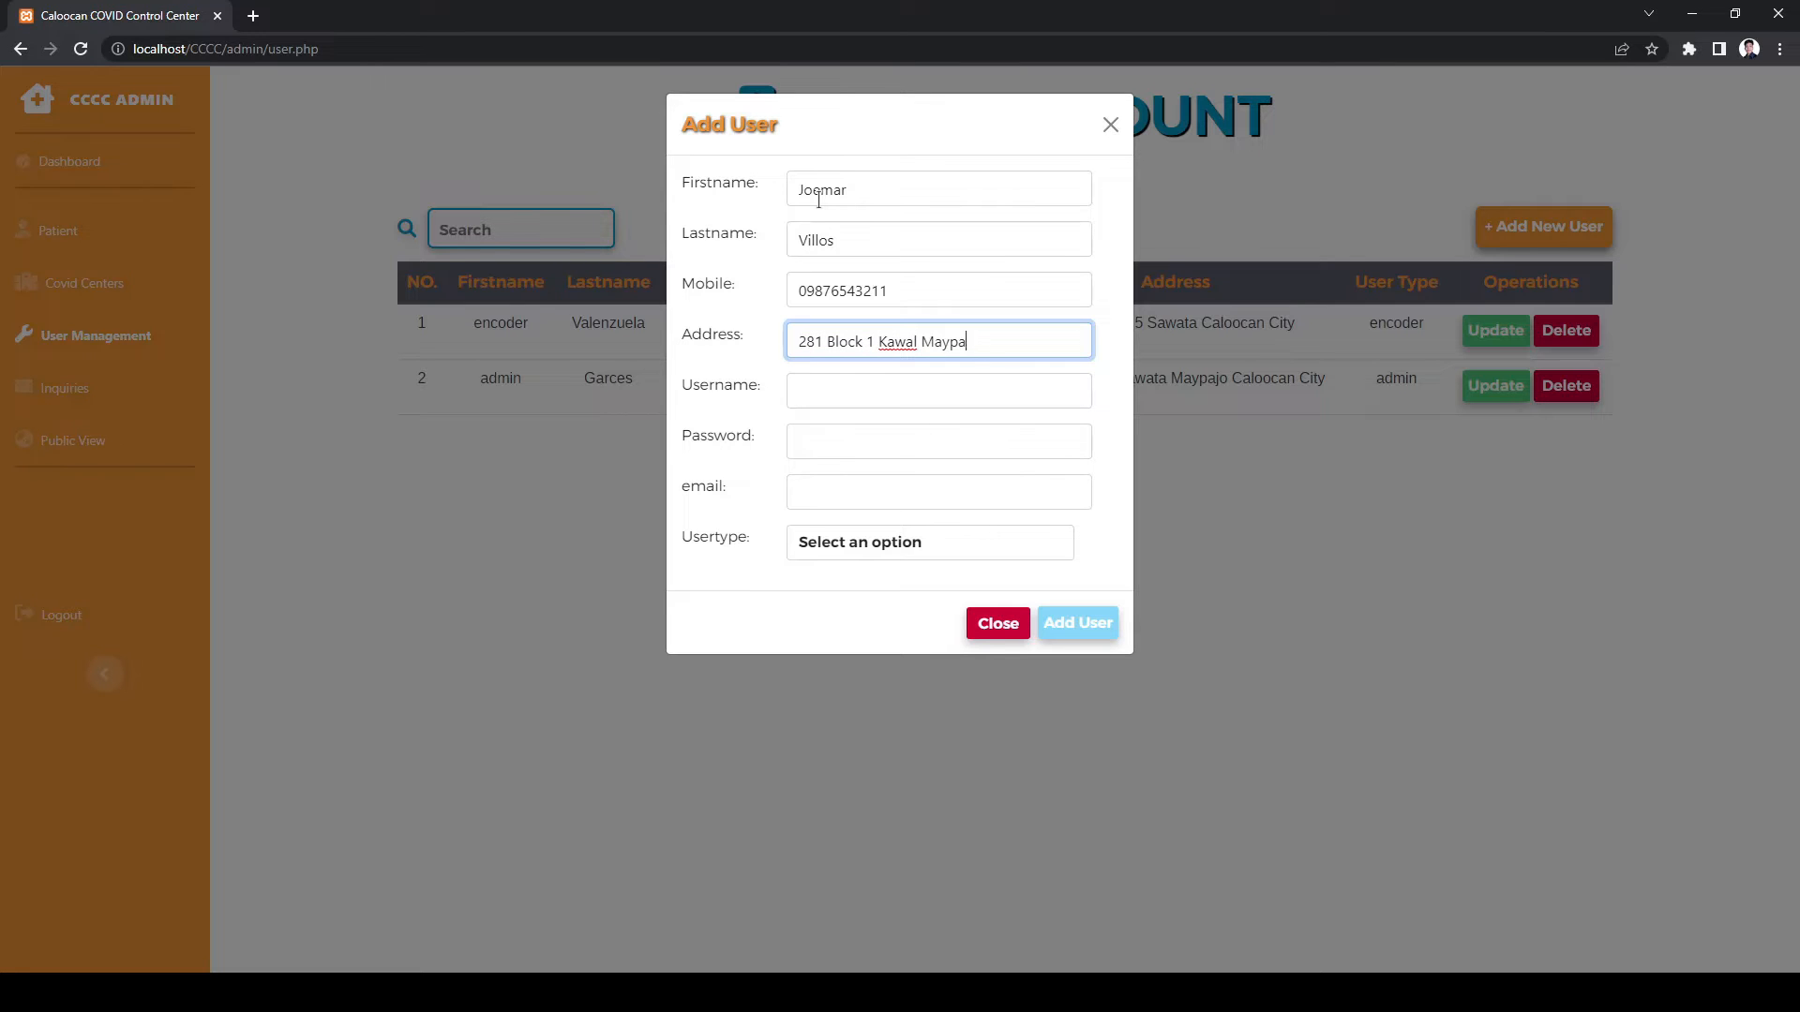
- Enter the account's username, password and e-mail, and set the user type to Encoder
key(Tab)
text(joemar)
key(Tab)
text(joemar123)
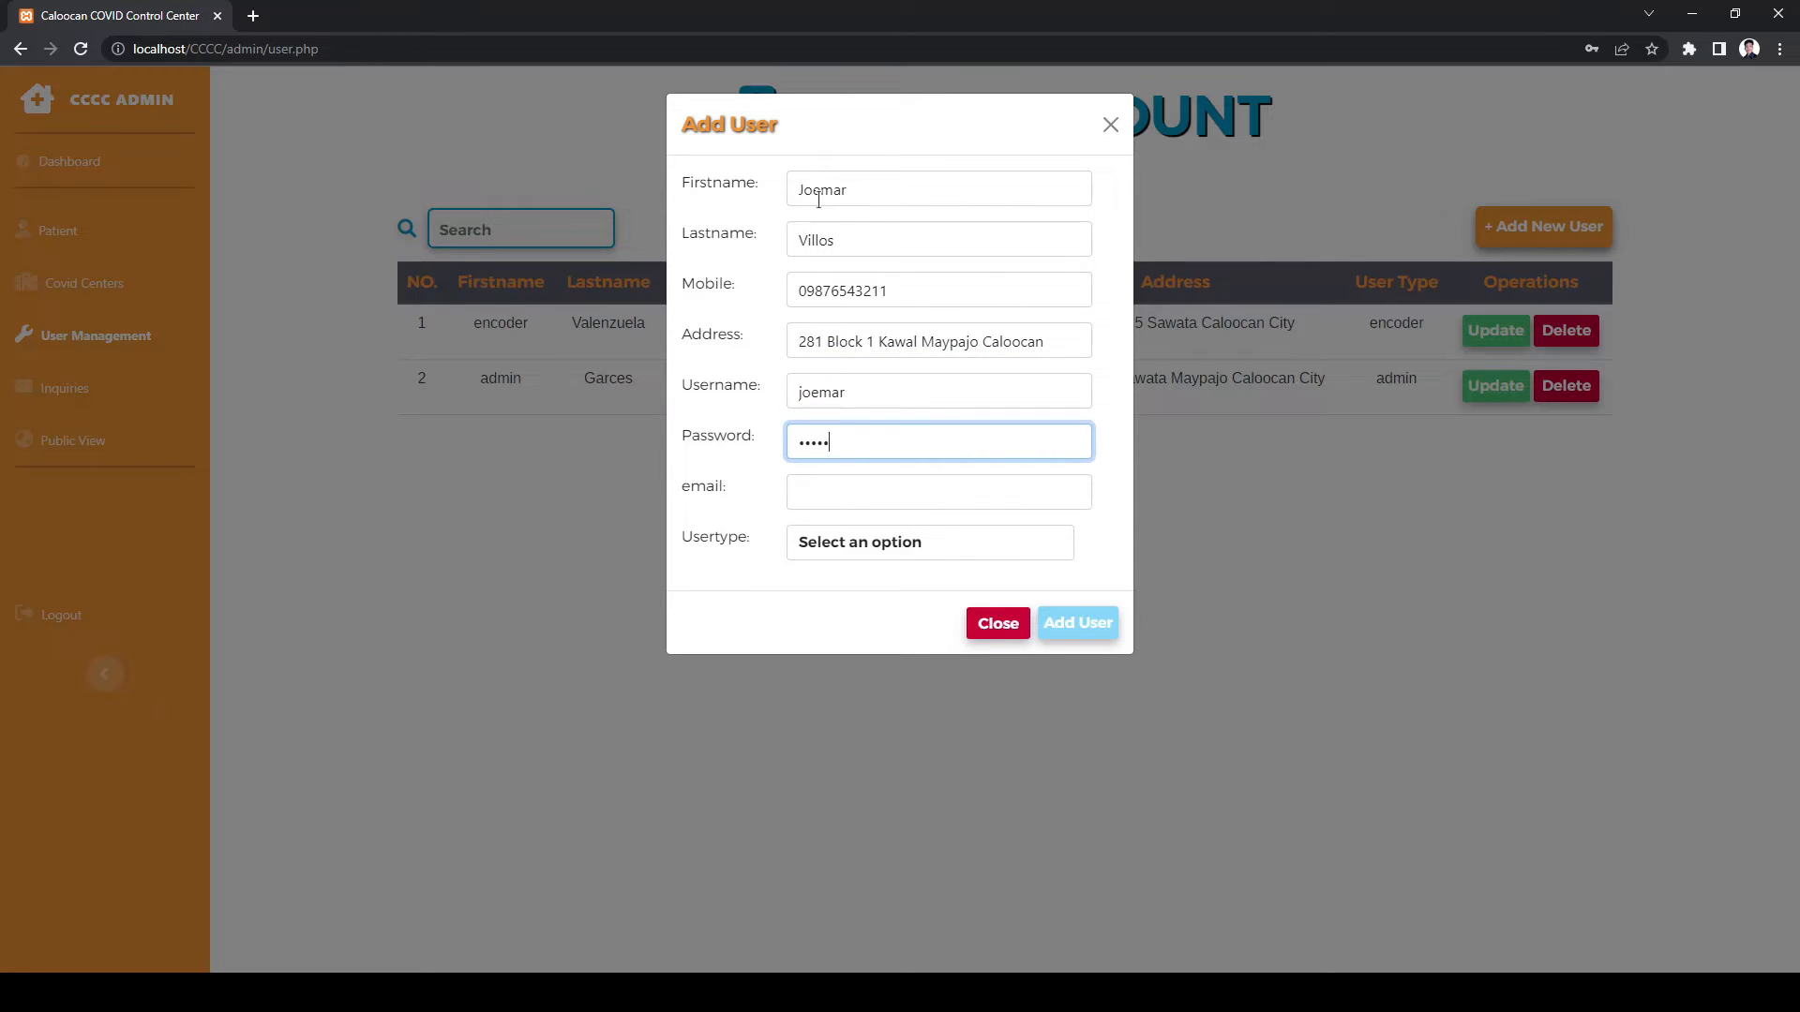
key(Tab)
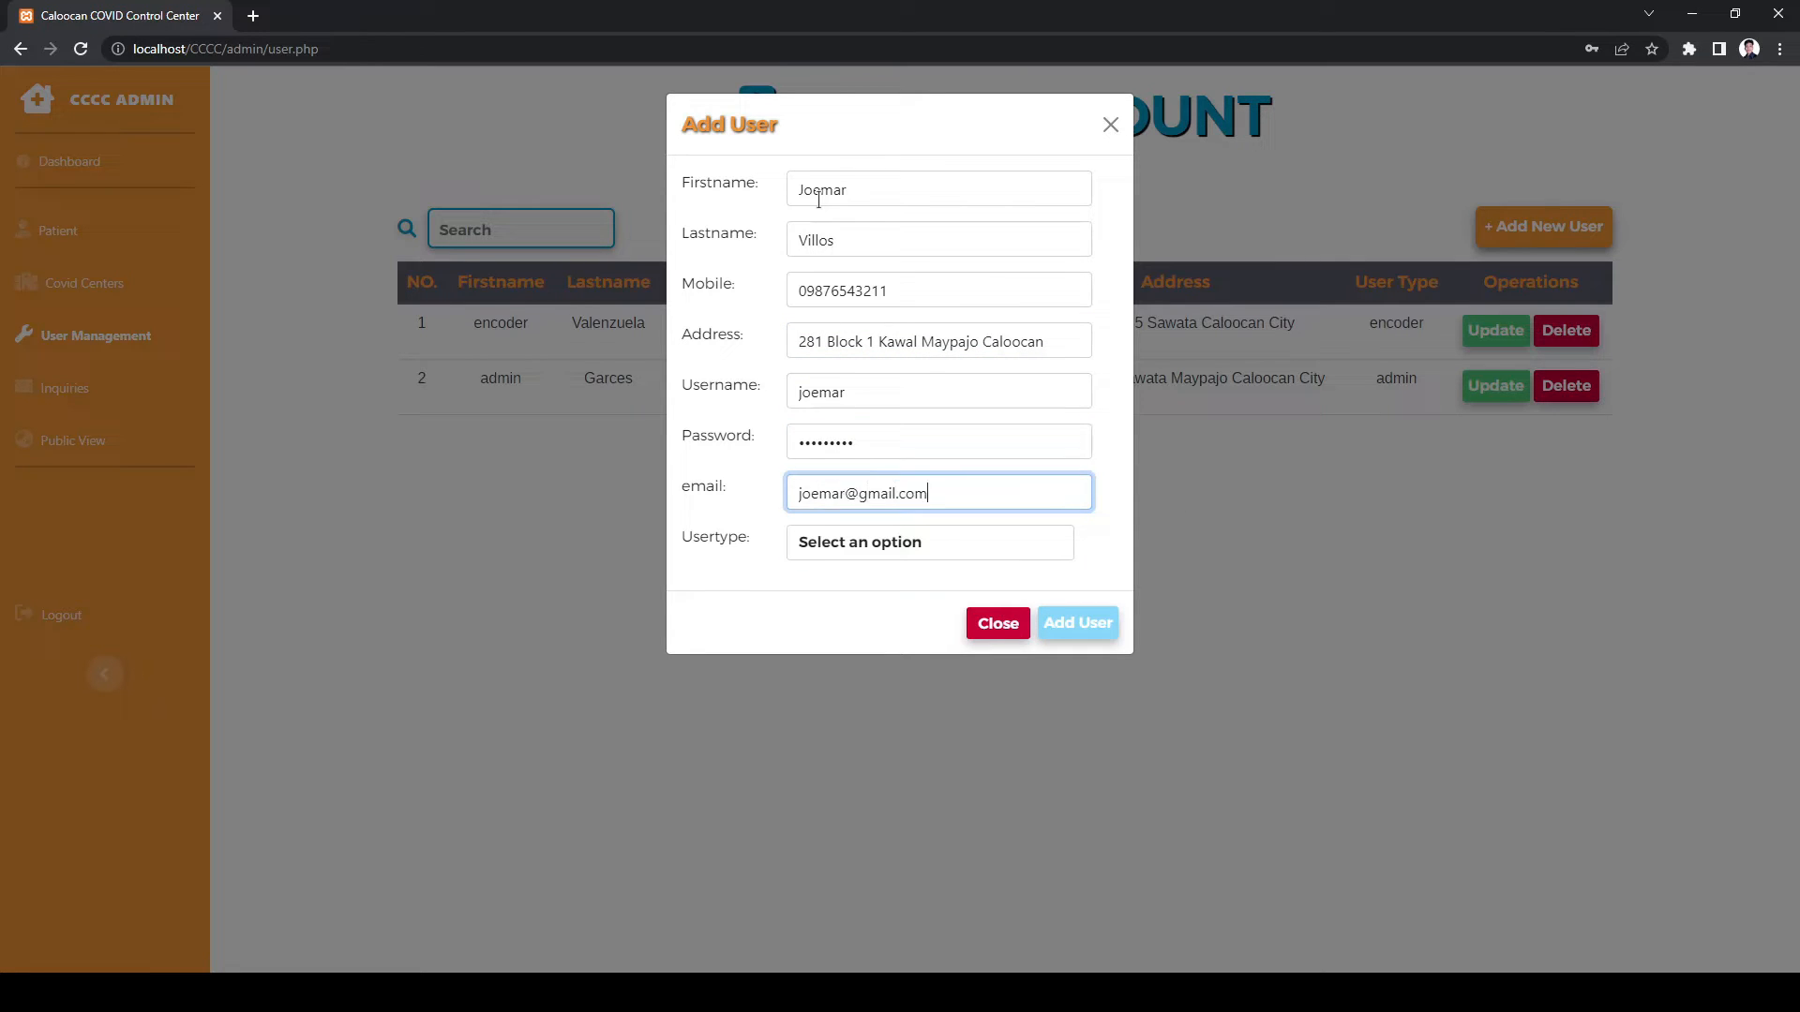
key(Tab)
click(856, 547)
click(839, 589)
key(Down)
click(829, 591)
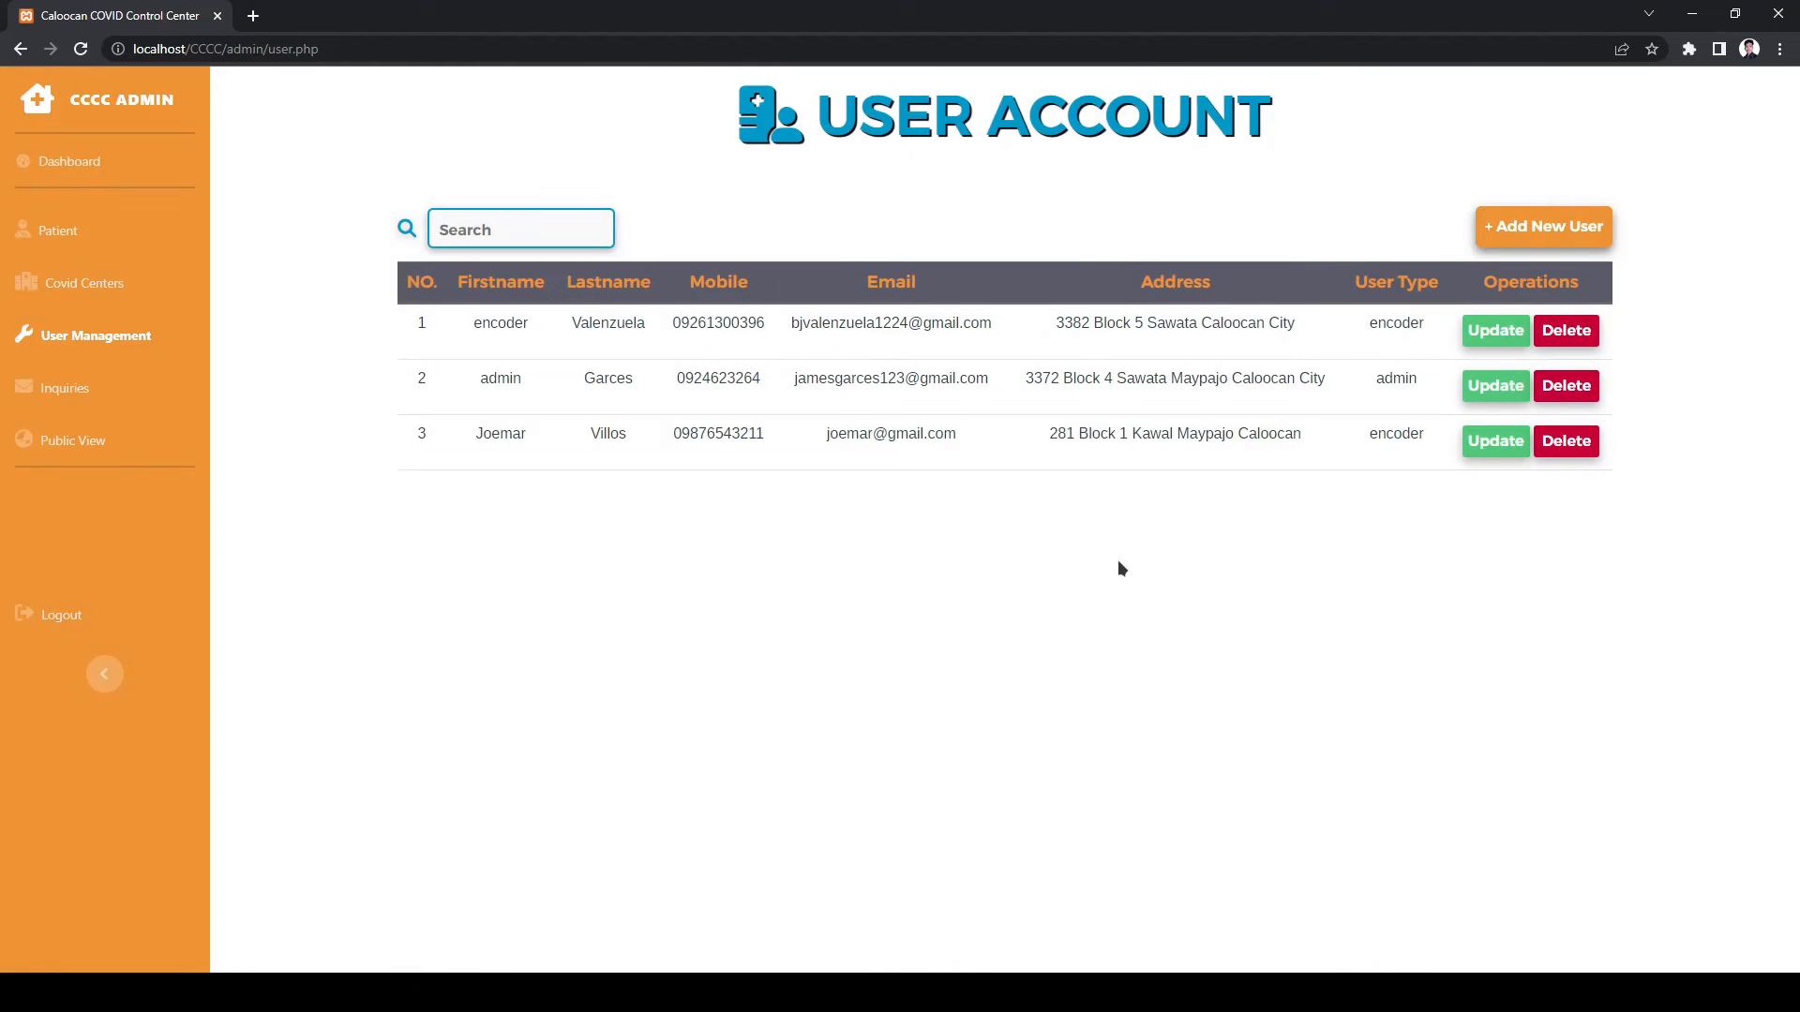
- Log out and sign in with the new encoder credentials, dismissing Chrome's password prompts
click(133, 622)
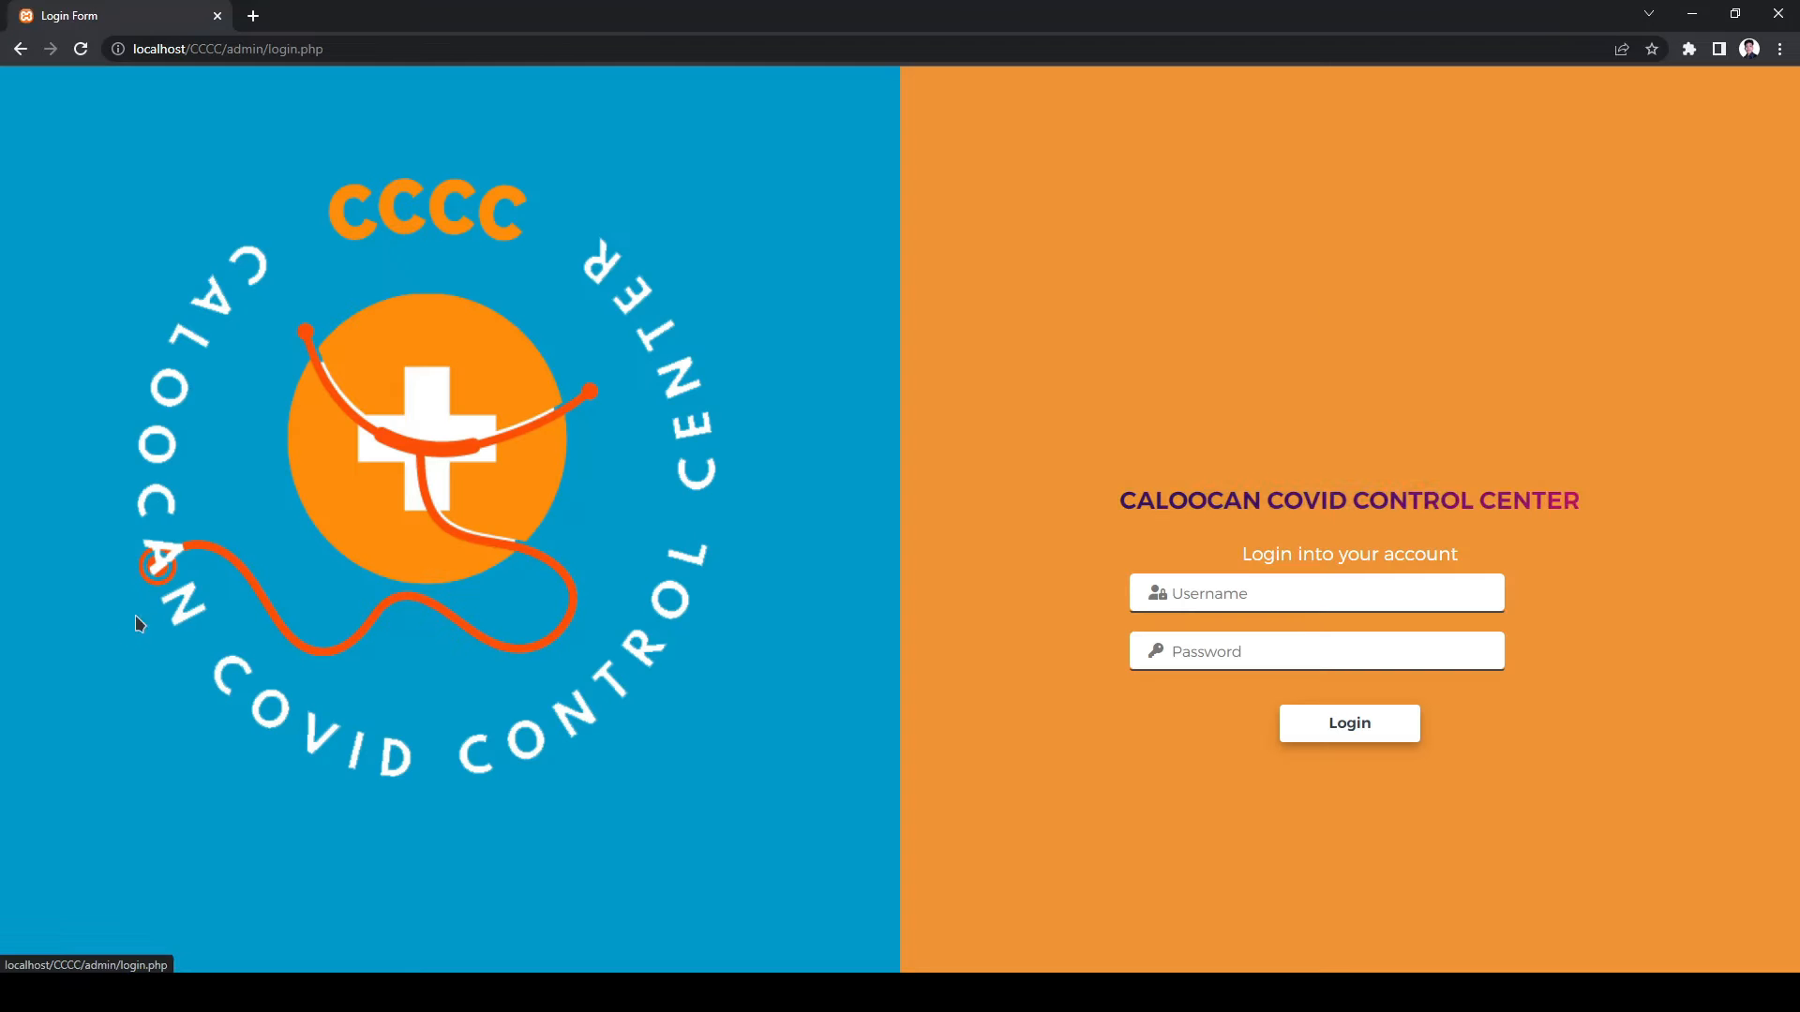
text(joemar)
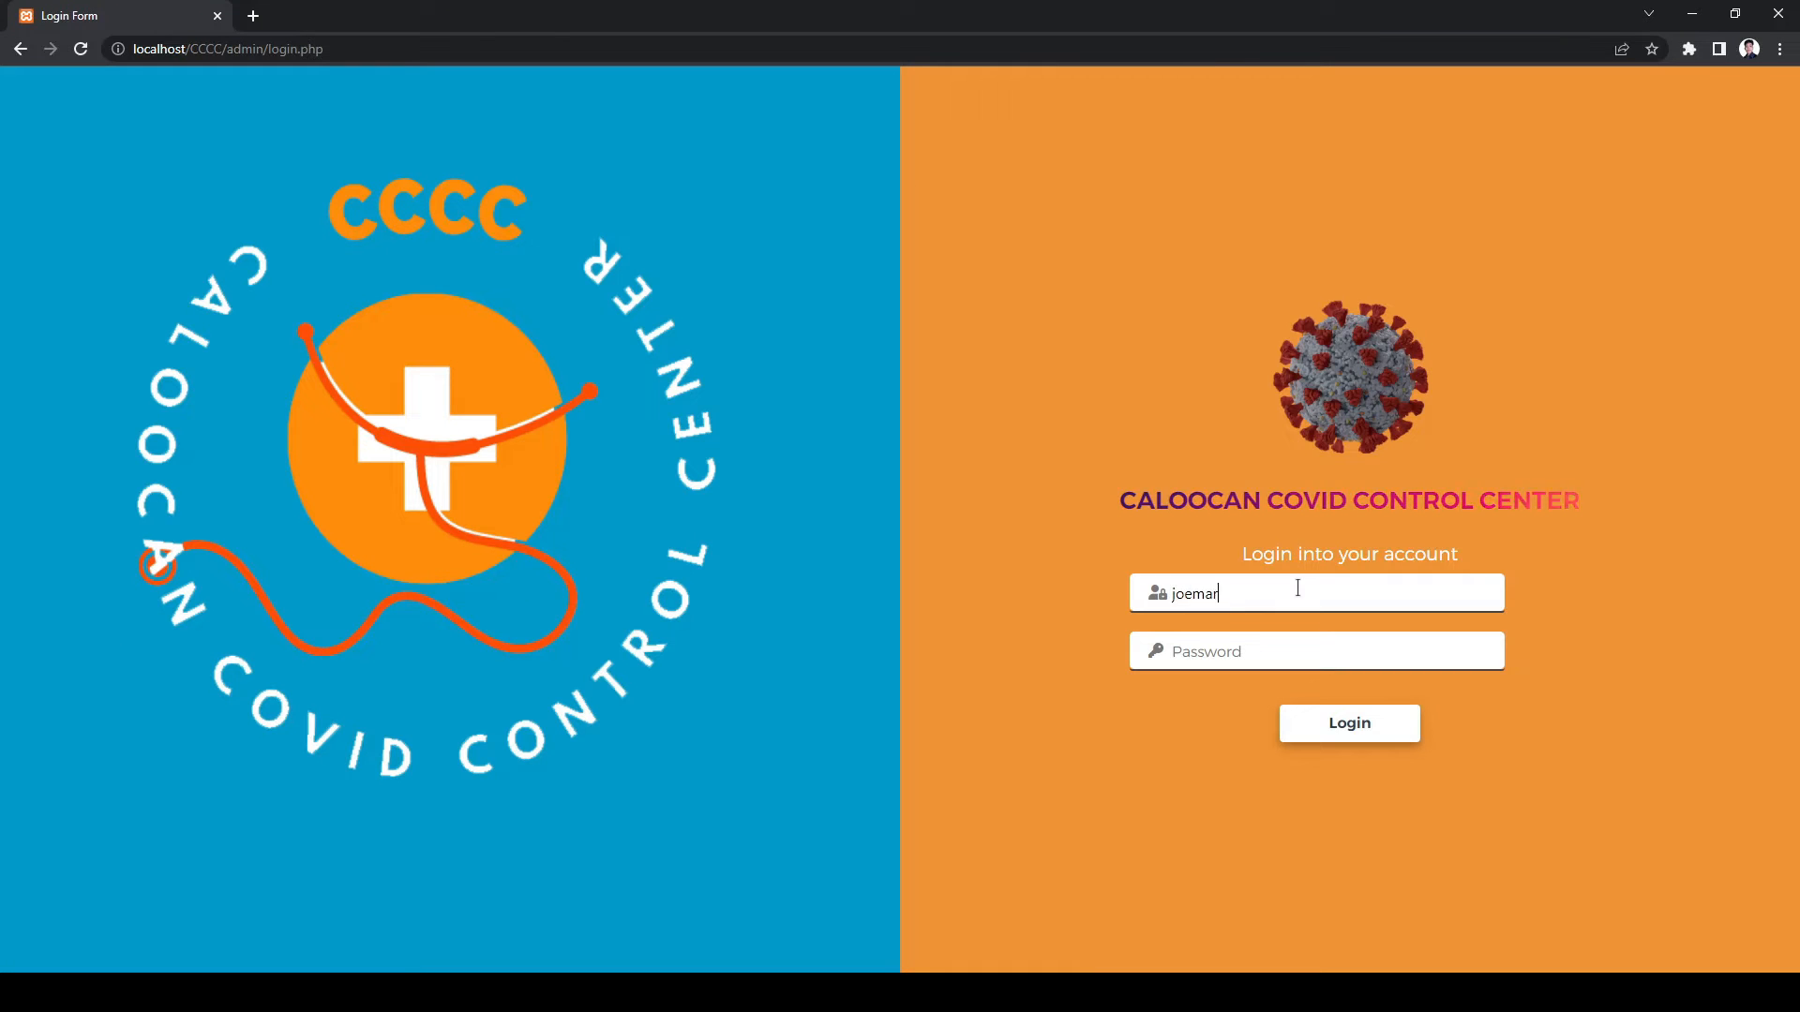
key(Tab)
text(joemar123)
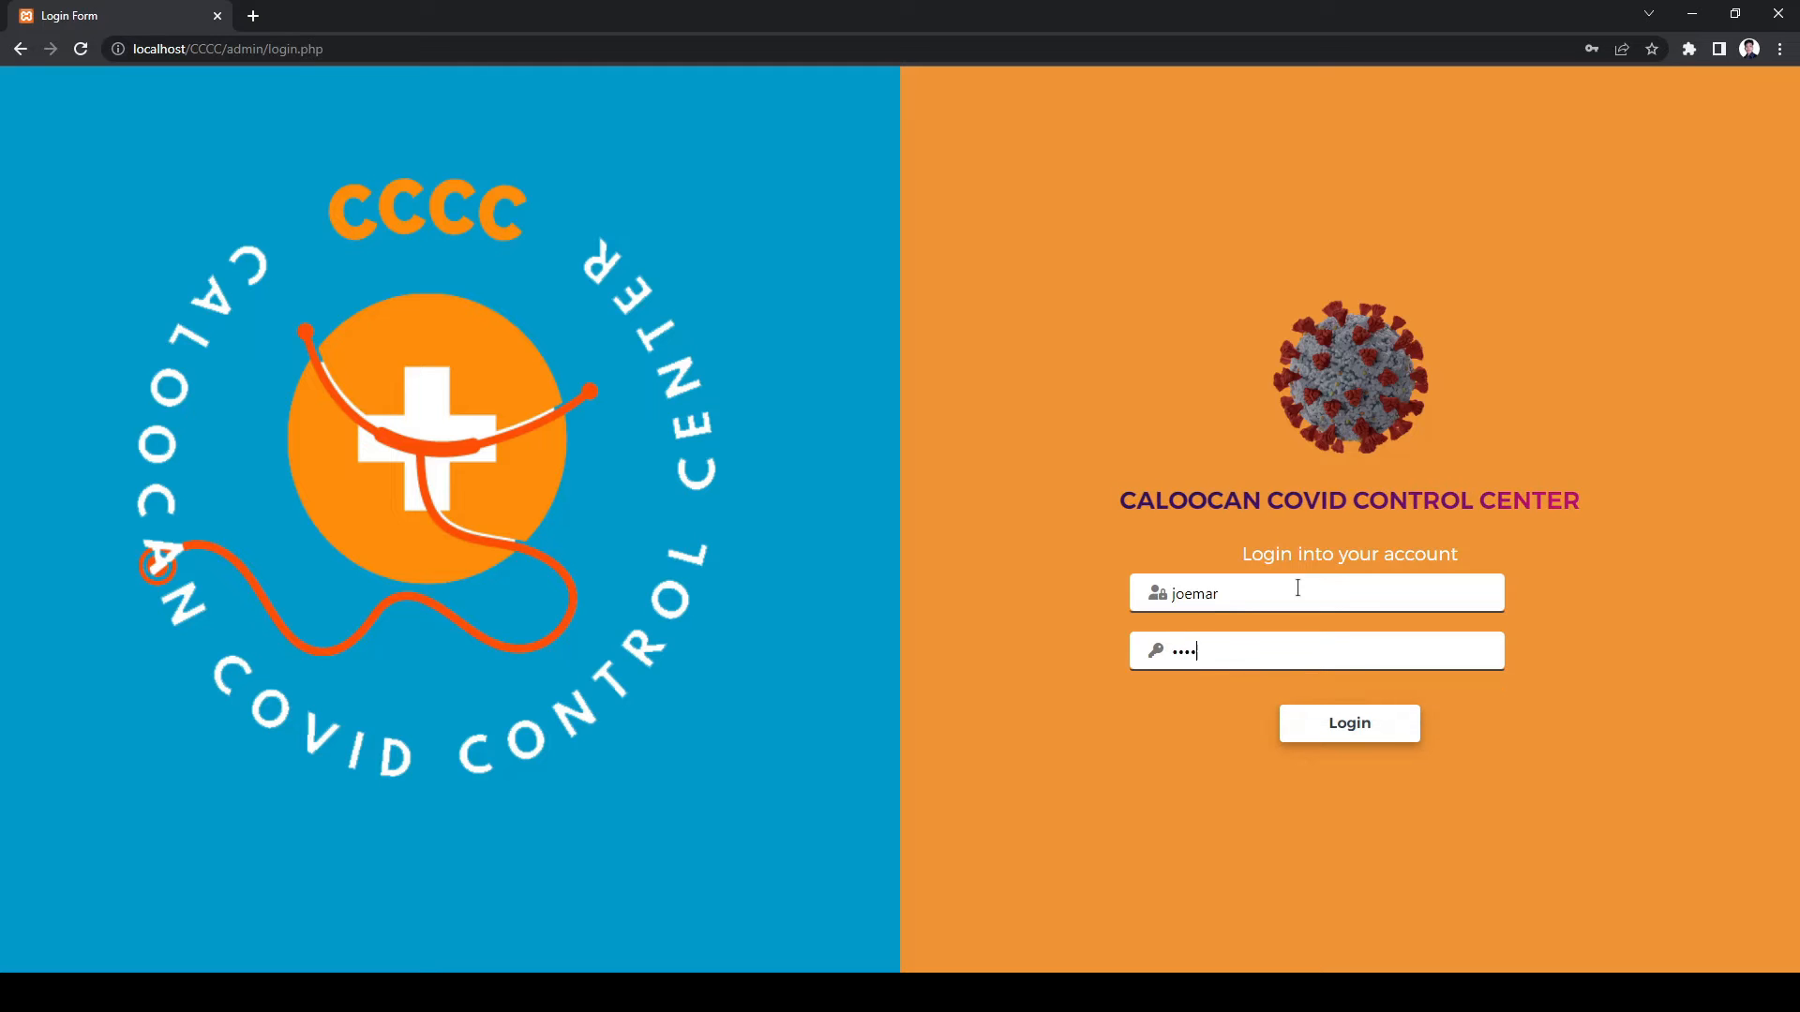
key(Return)
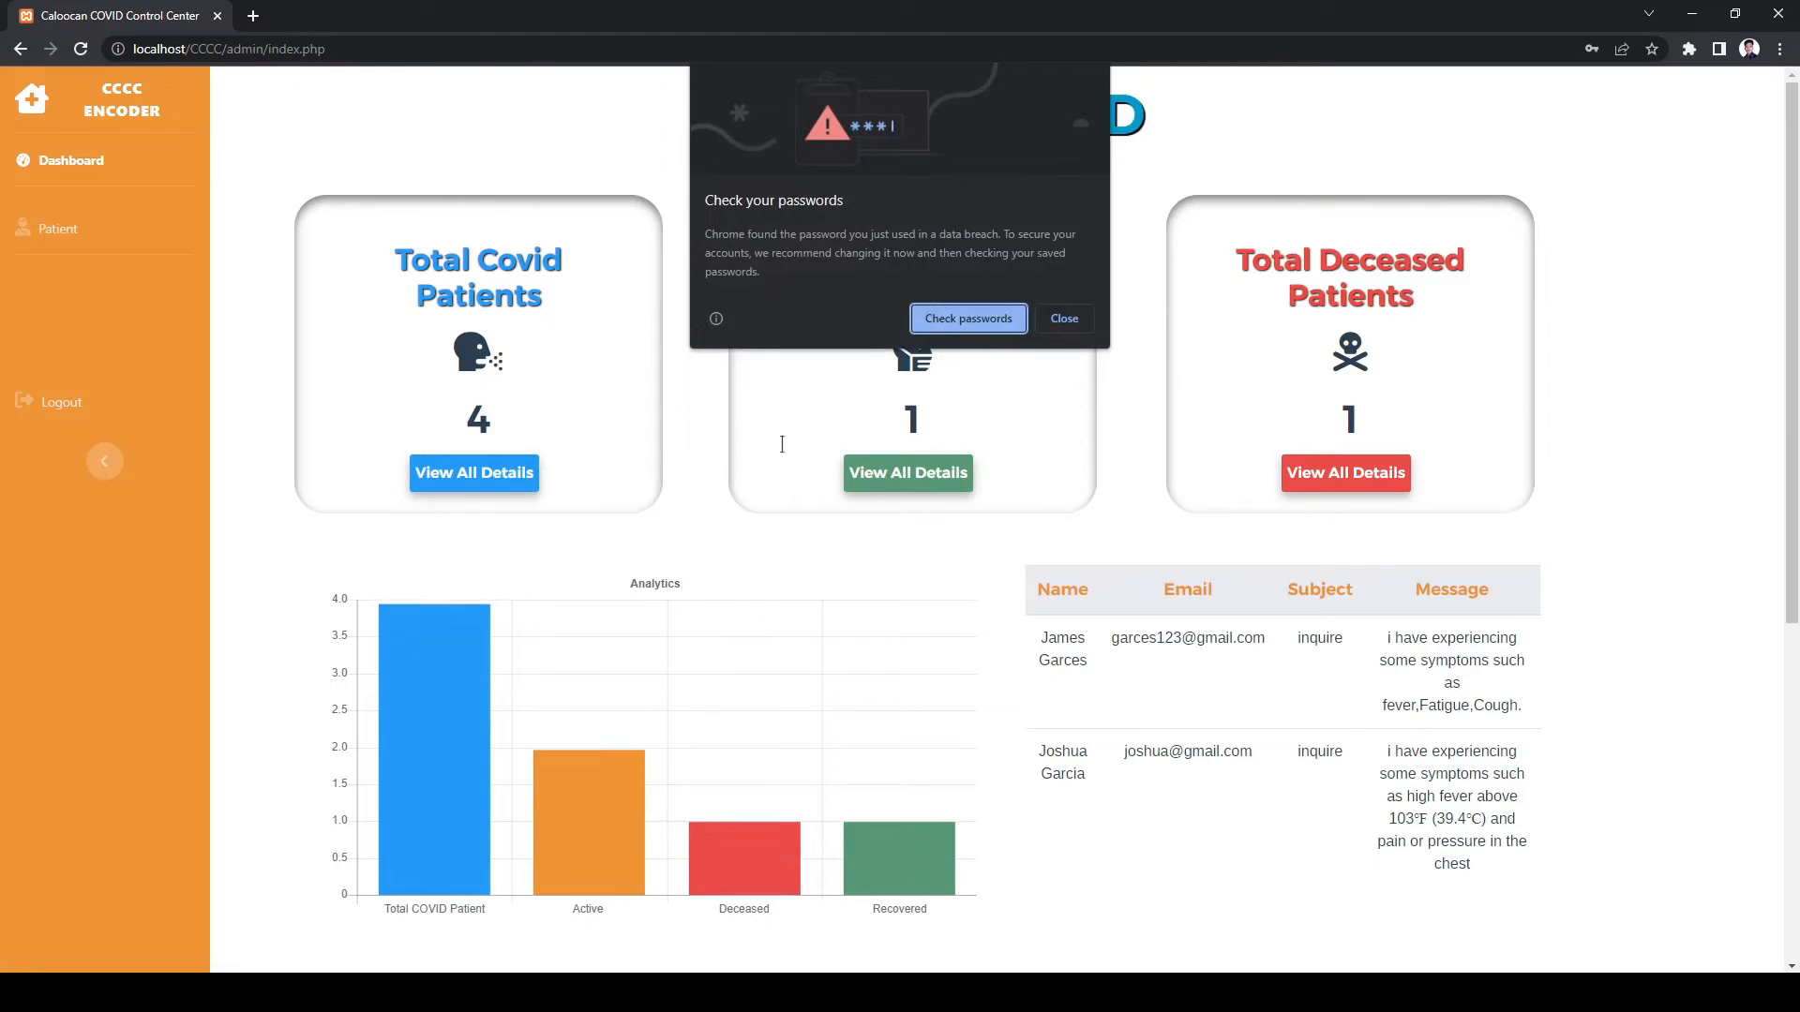
click(1070, 320)
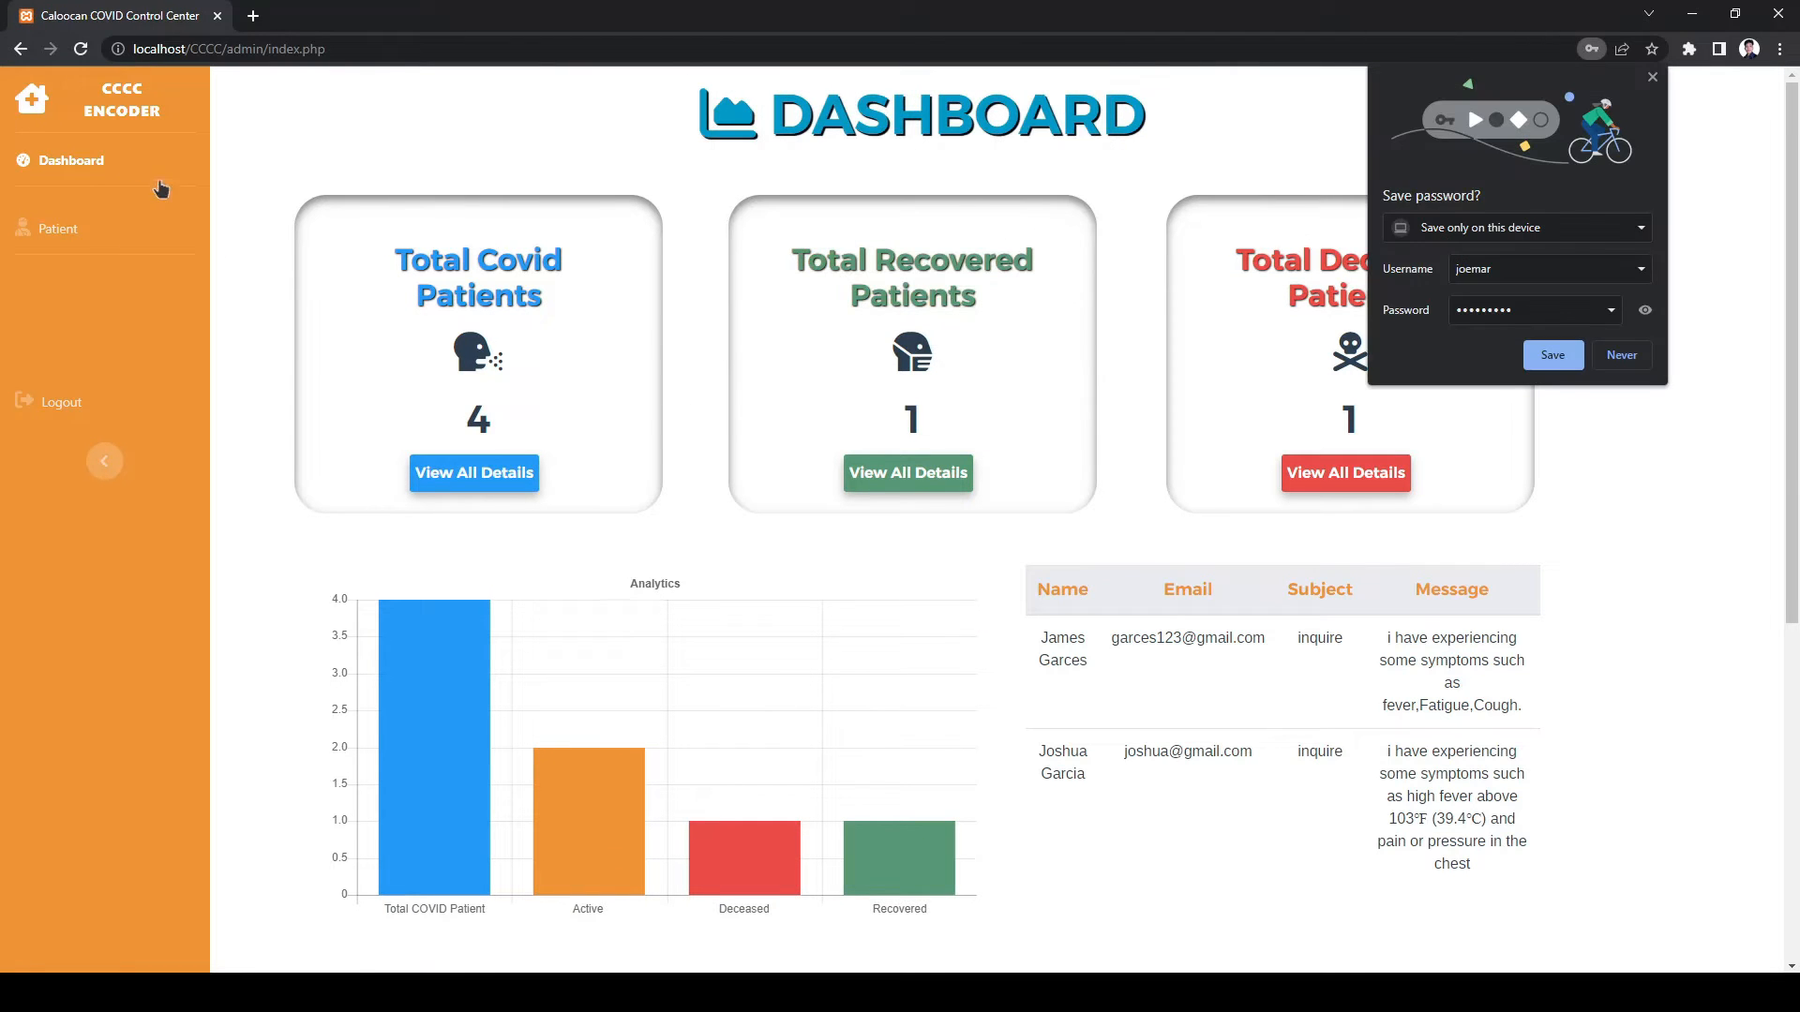
click(1620, 354)
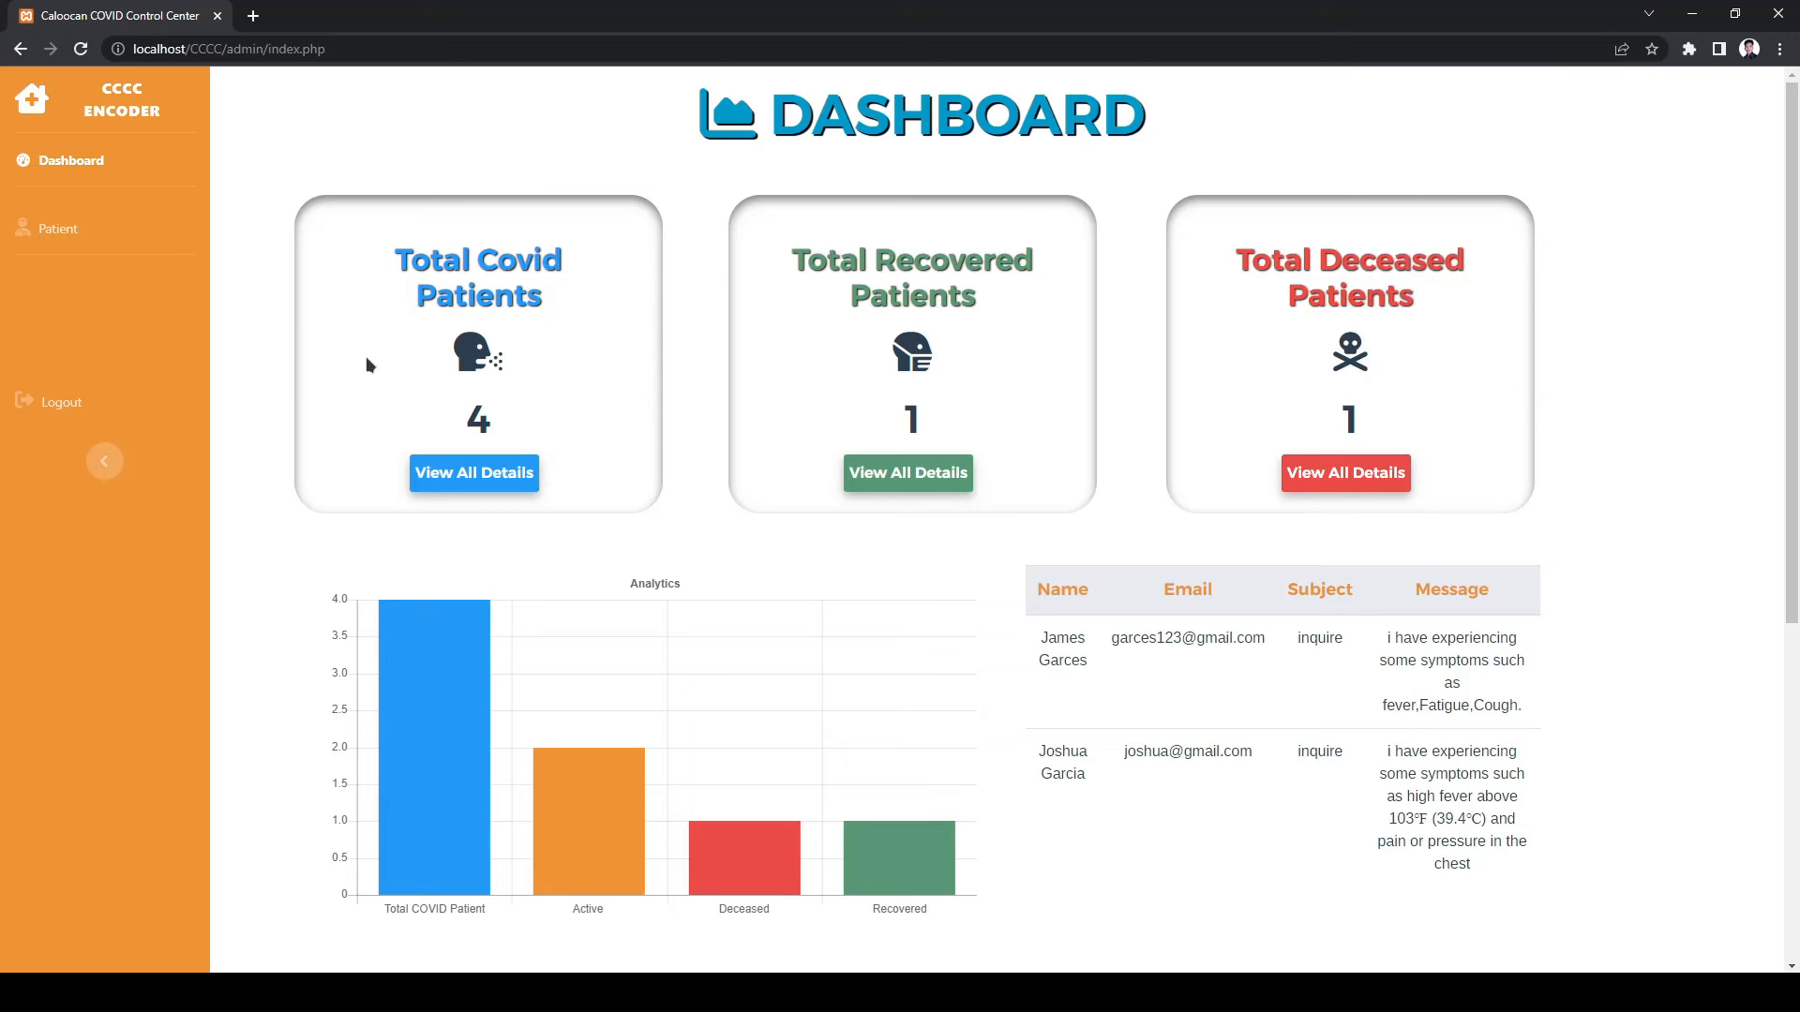
- Log out of the encoder account and enter the 'admin' username on the login page
click(113, 416)
click(1228, 592)
text(admin)
key(Tab)
- Finish the administrator sign-in and open User Management
text(admin)
key(Return)
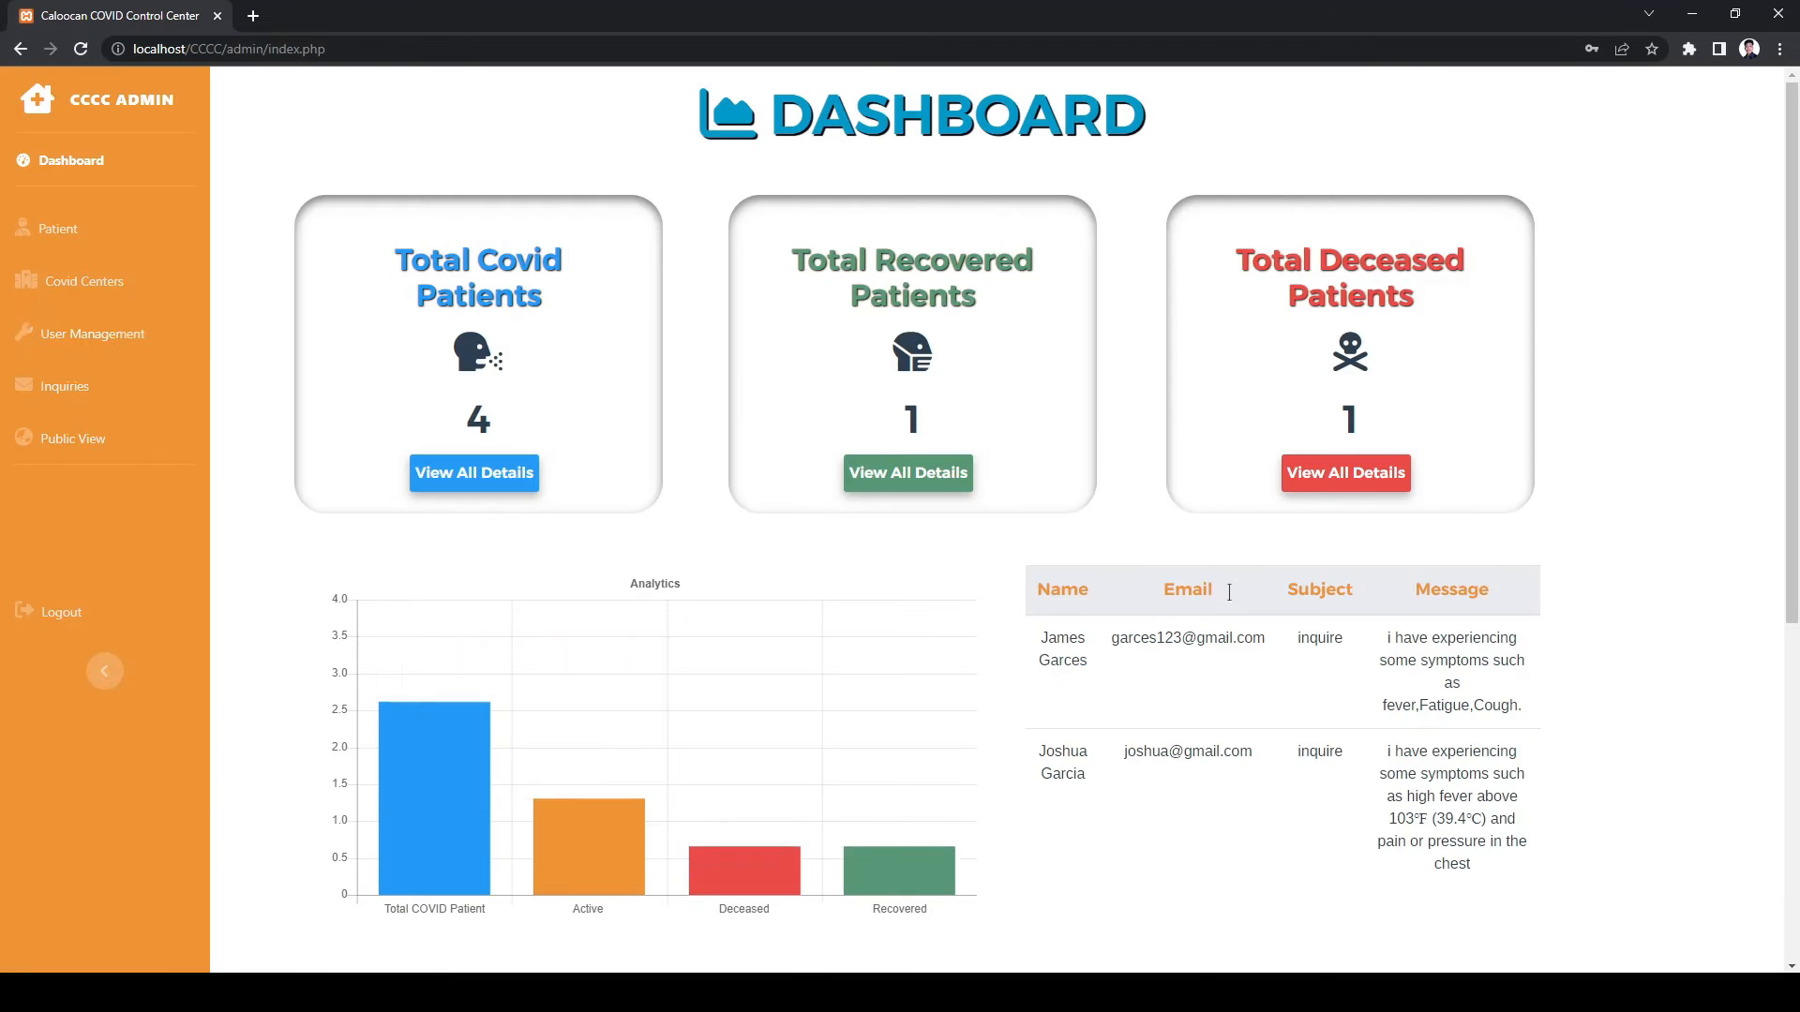
click(116, 348)
- Change the third user's first name, save, delete that account, then open Inquiries
click(1495, 441)
click(868, 194)
text(Re)
click(948, 234)
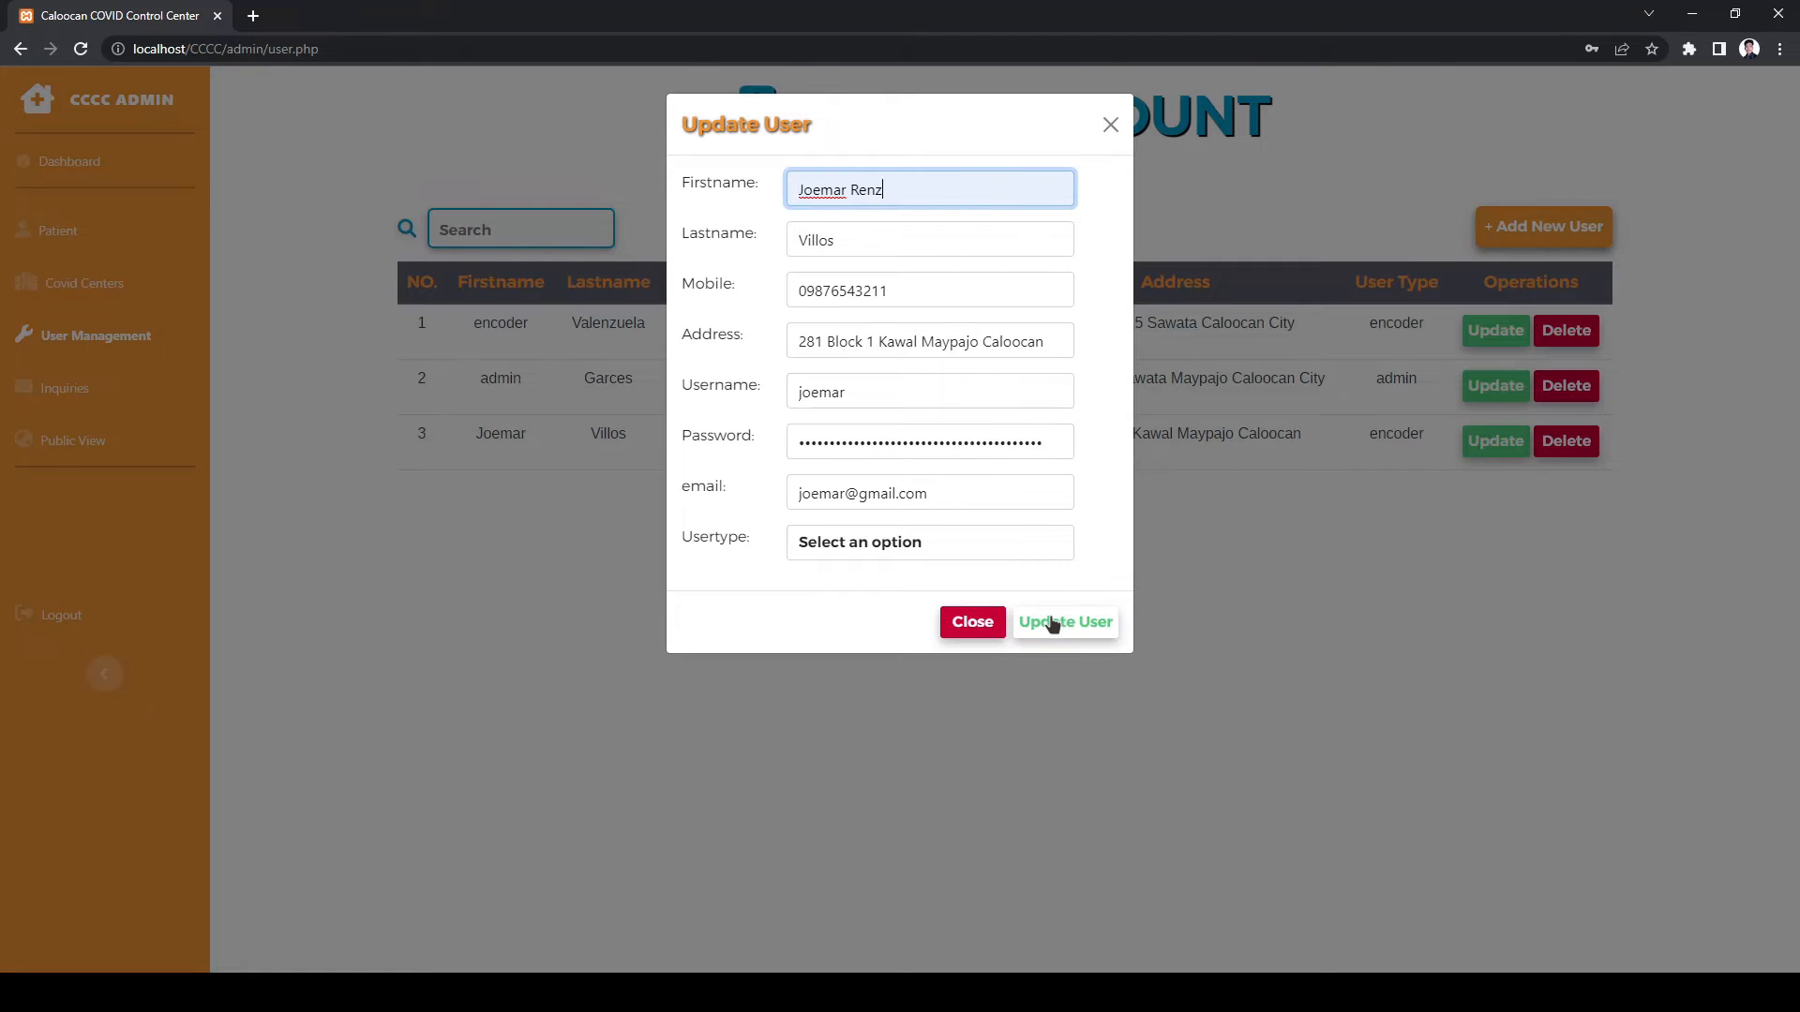
click(1059, 622)
drag(456, 433, 517, 433)
click(1563, 443)
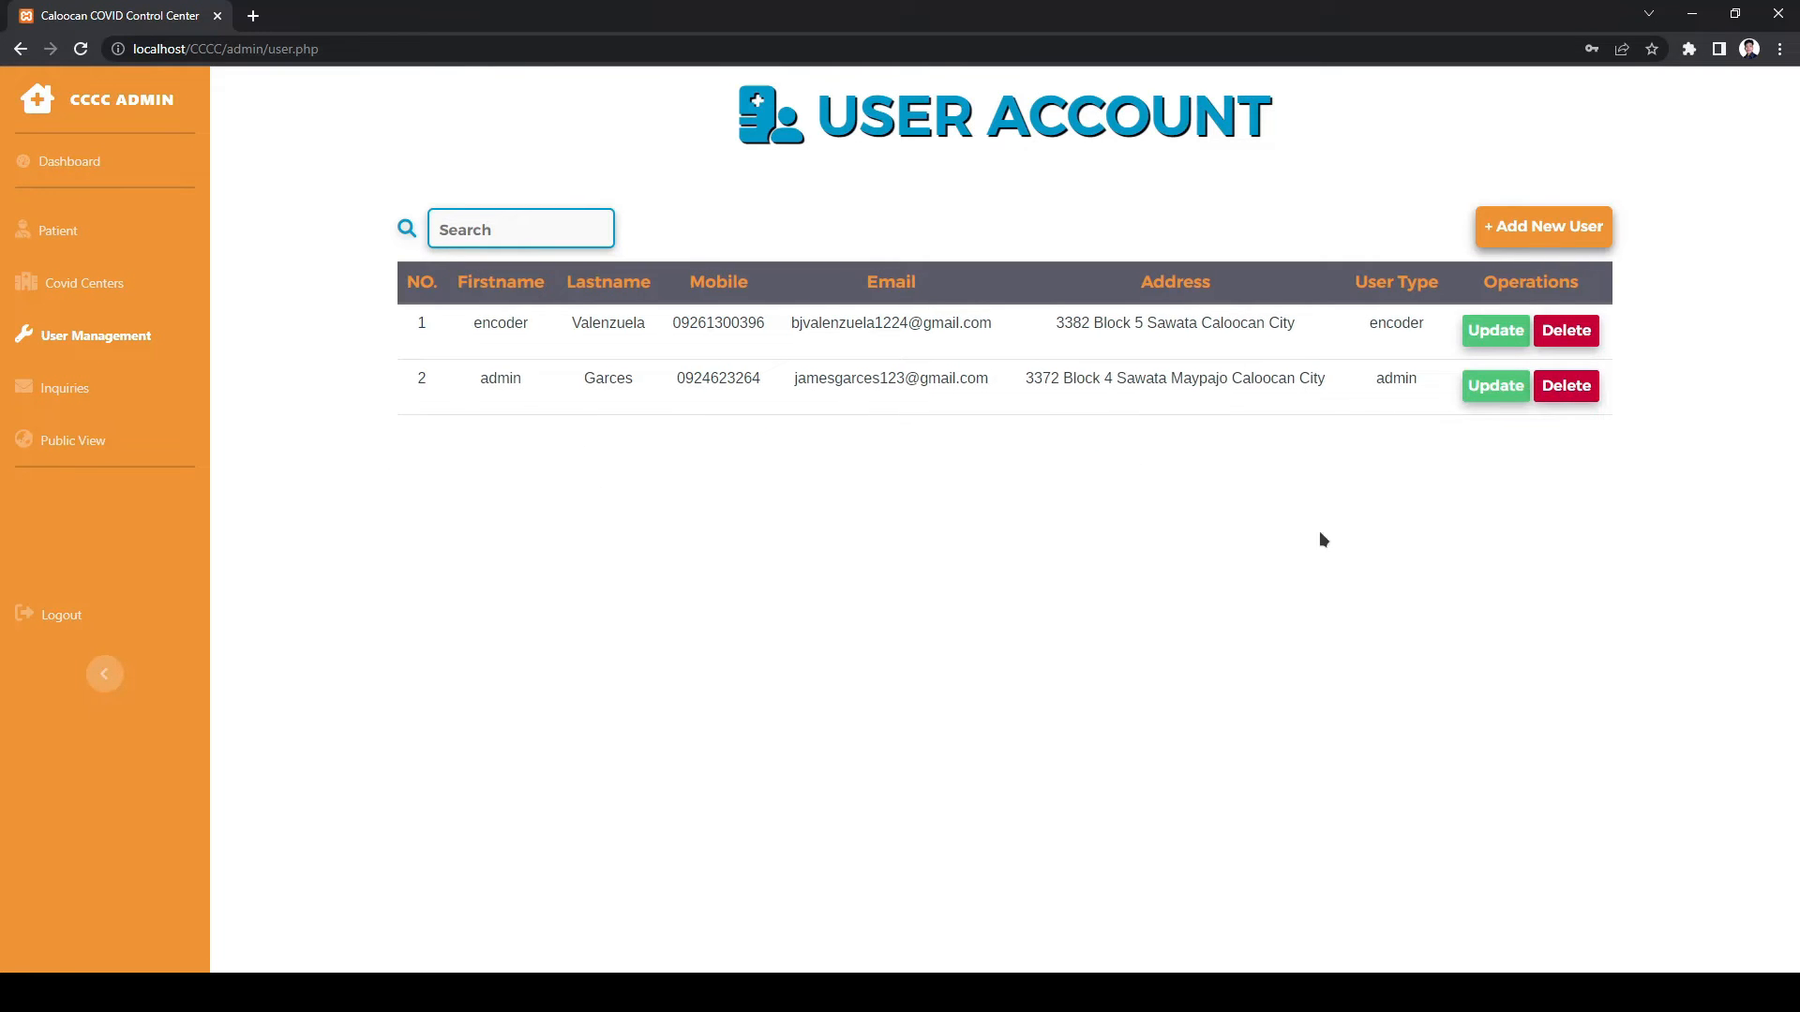
click(101, 392)
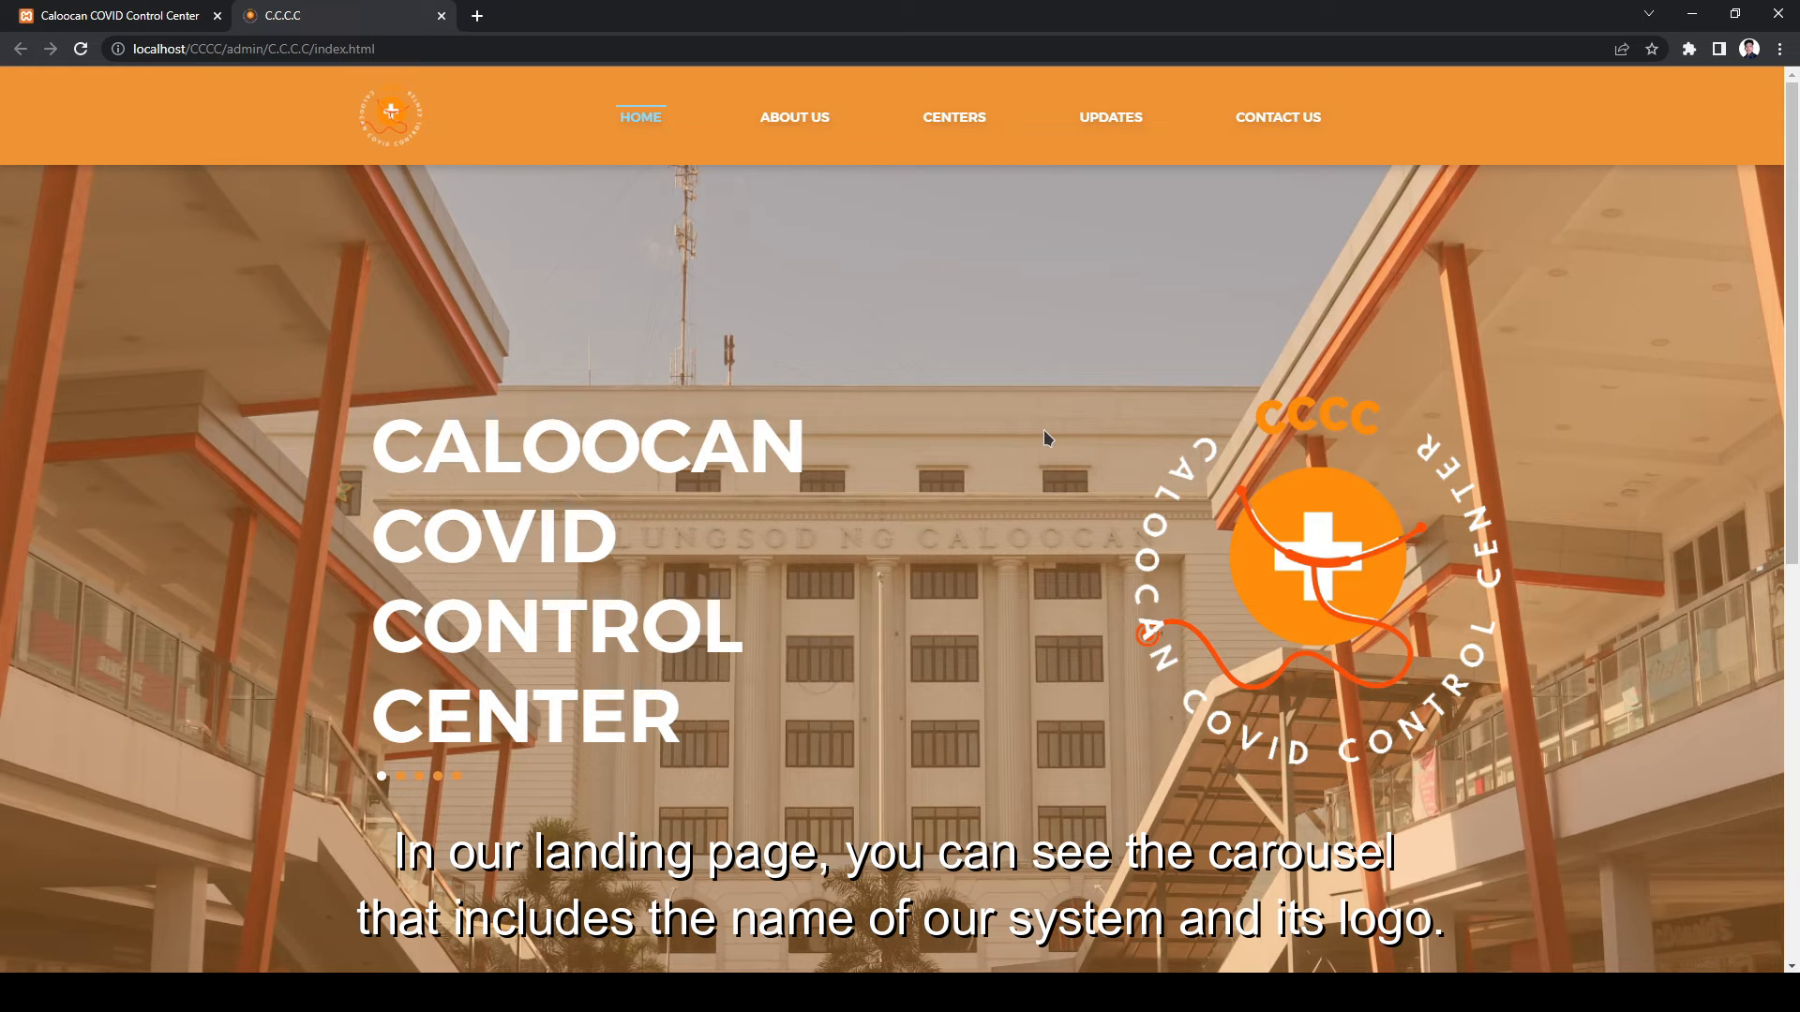
- View the Asymptomatic and Mild-to-moderate symptom pages, returning home after each
scroll(1044, 429, down, 1)
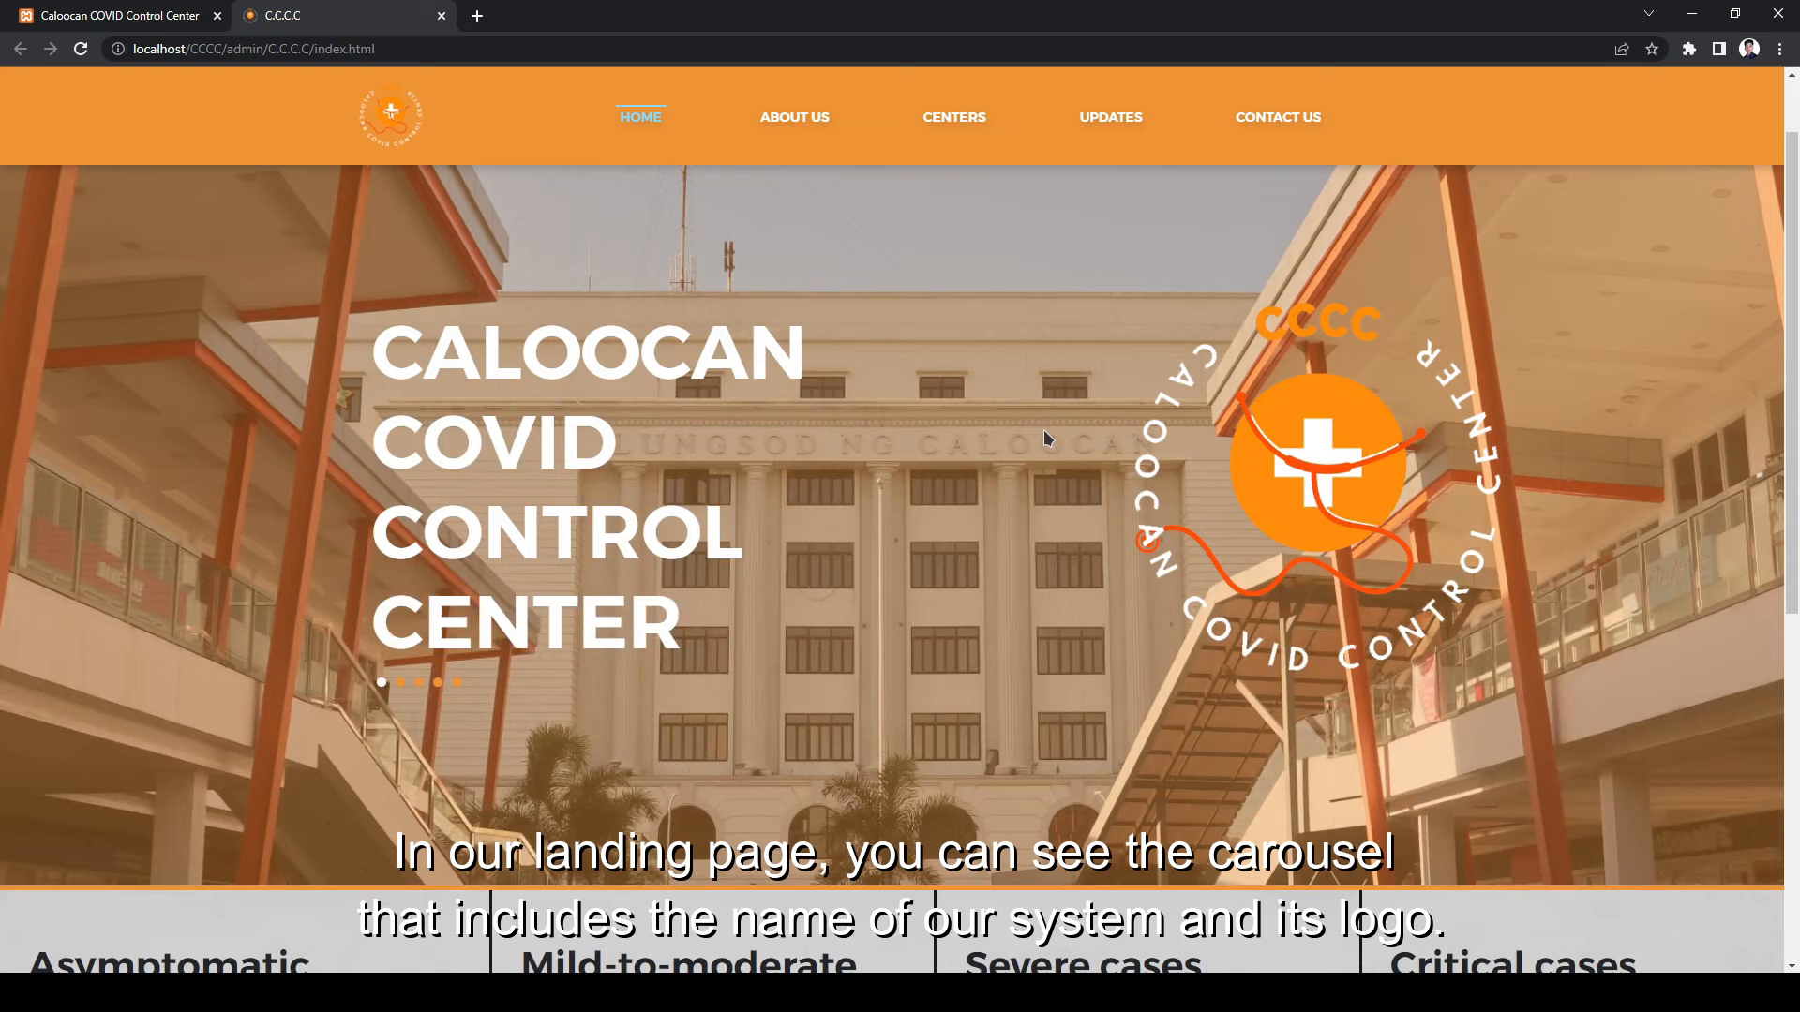
scroll(431, 690, down, 3)
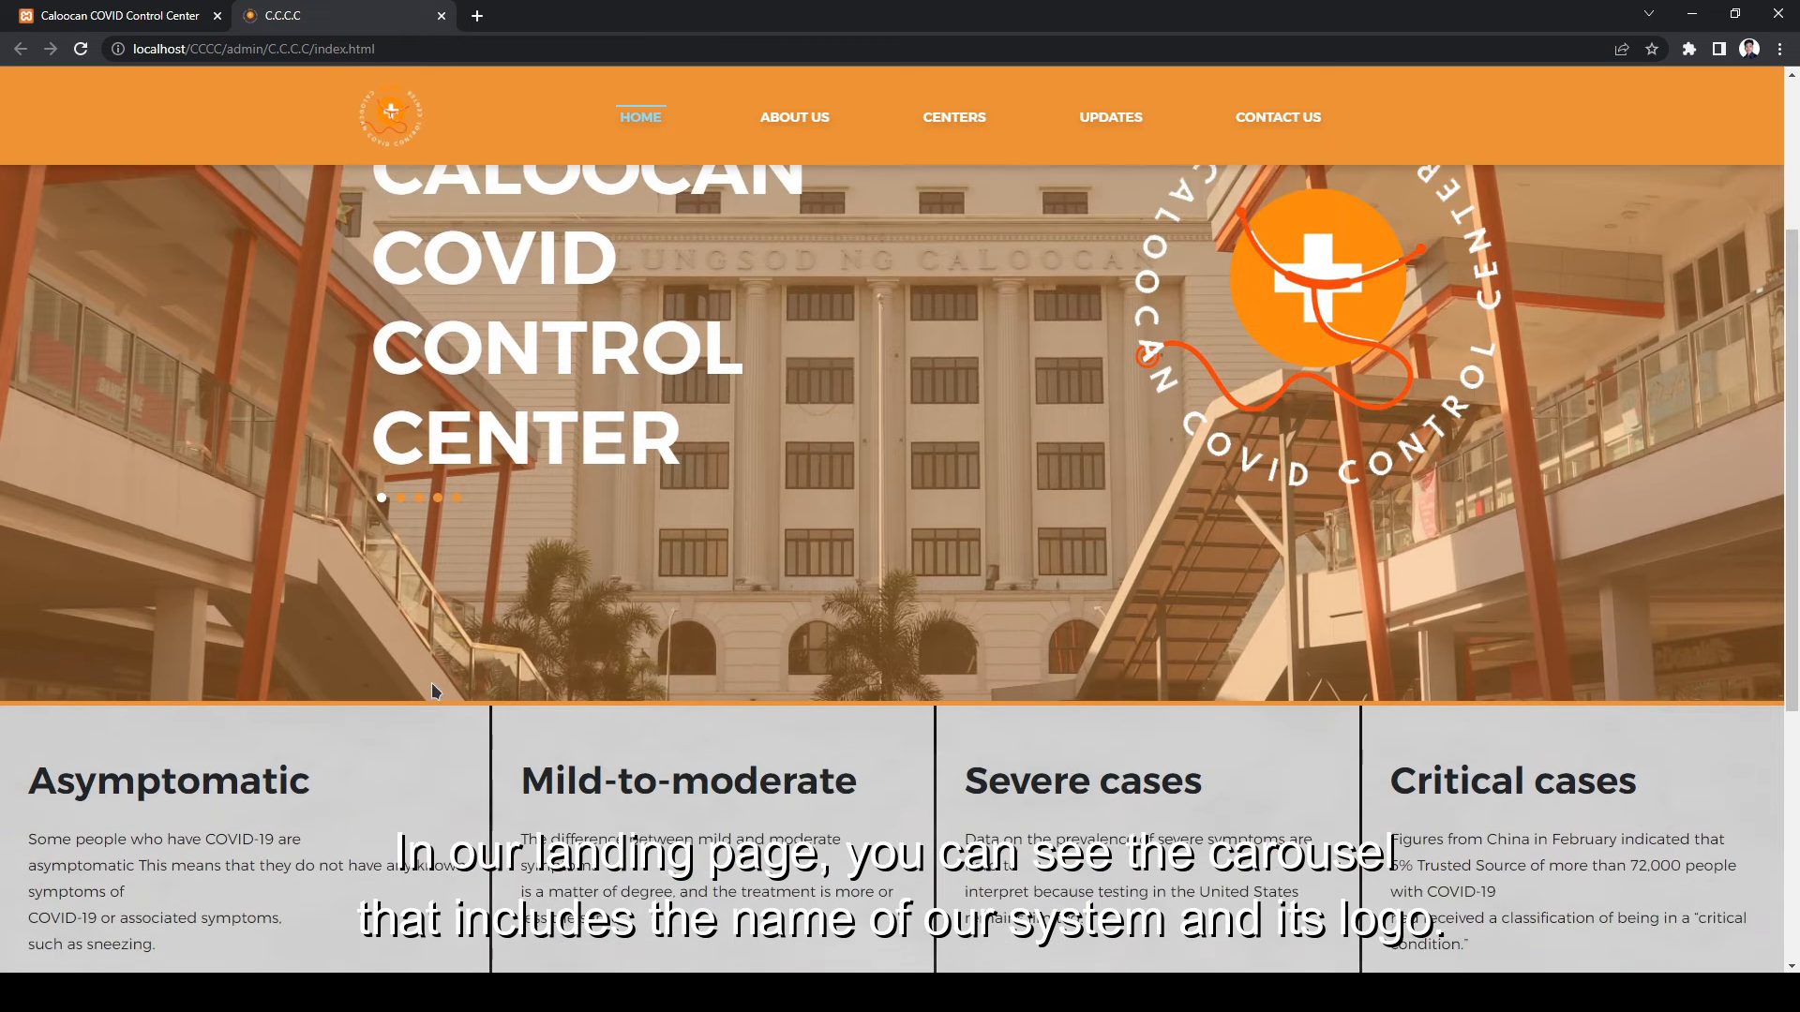
scroll(432, 687, down, 4)
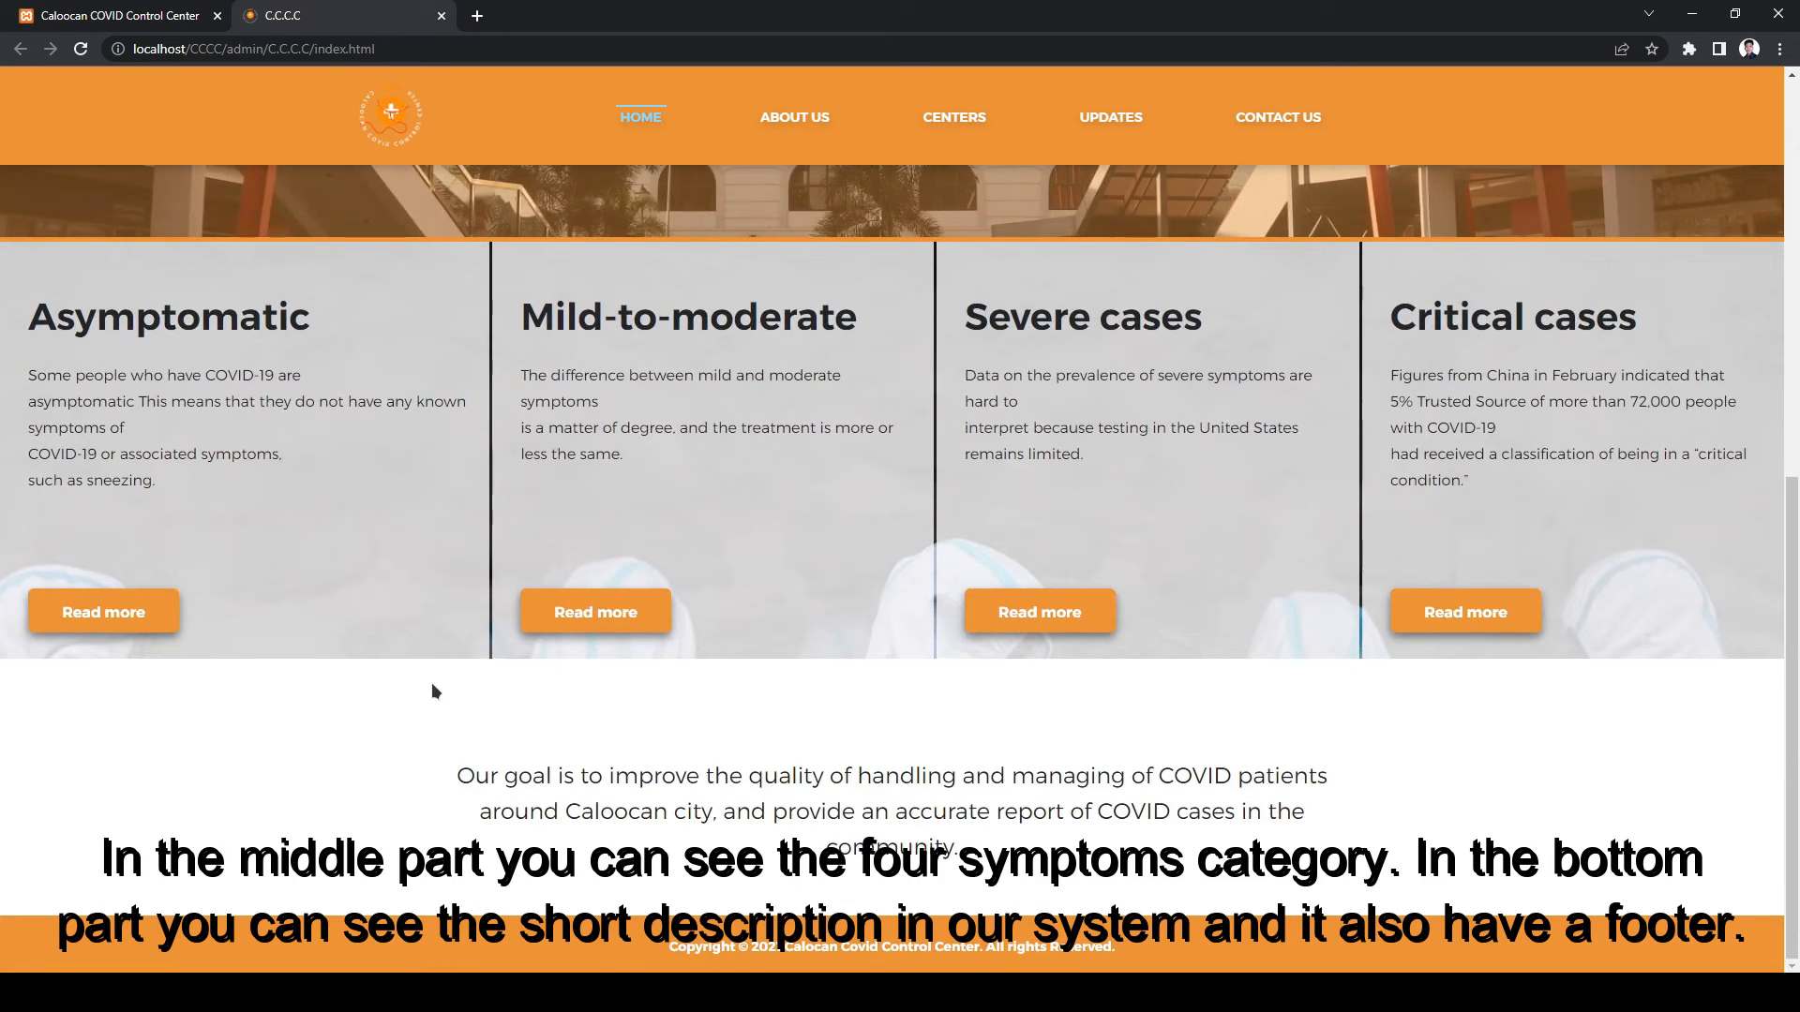
click(150, 623)
scroll(746, 774, down, 3)
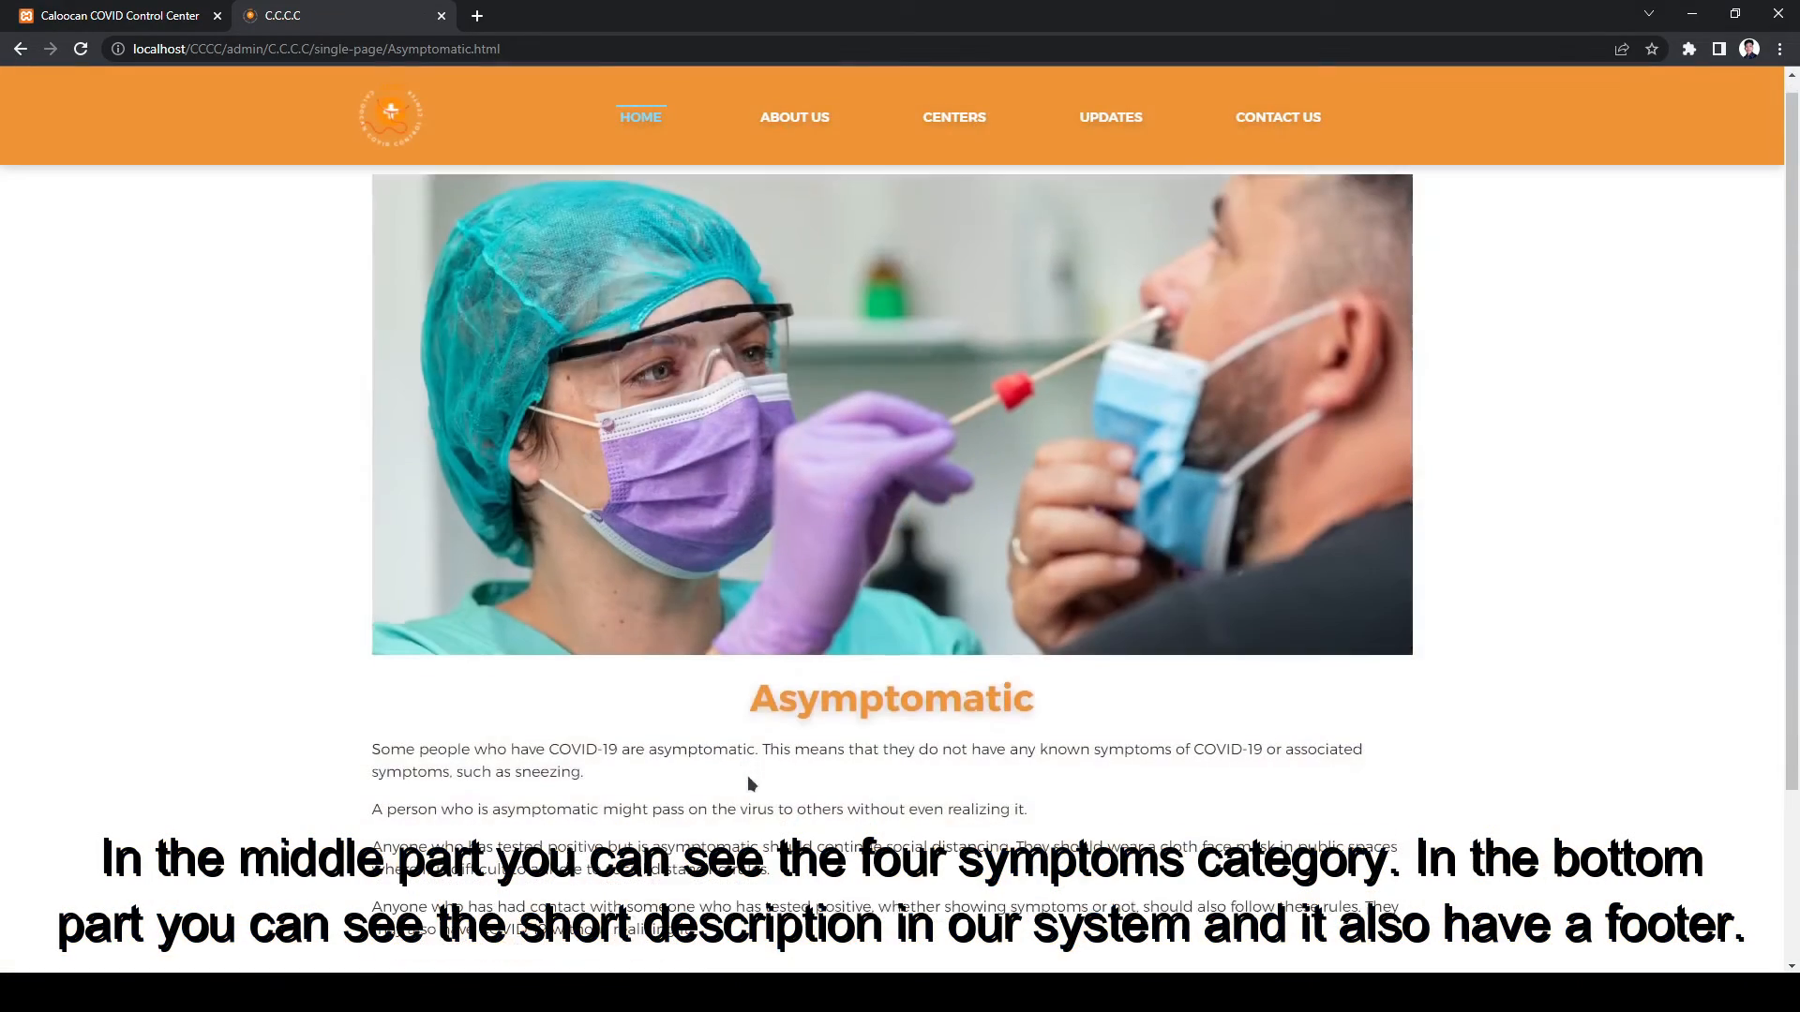
click(703, 825)
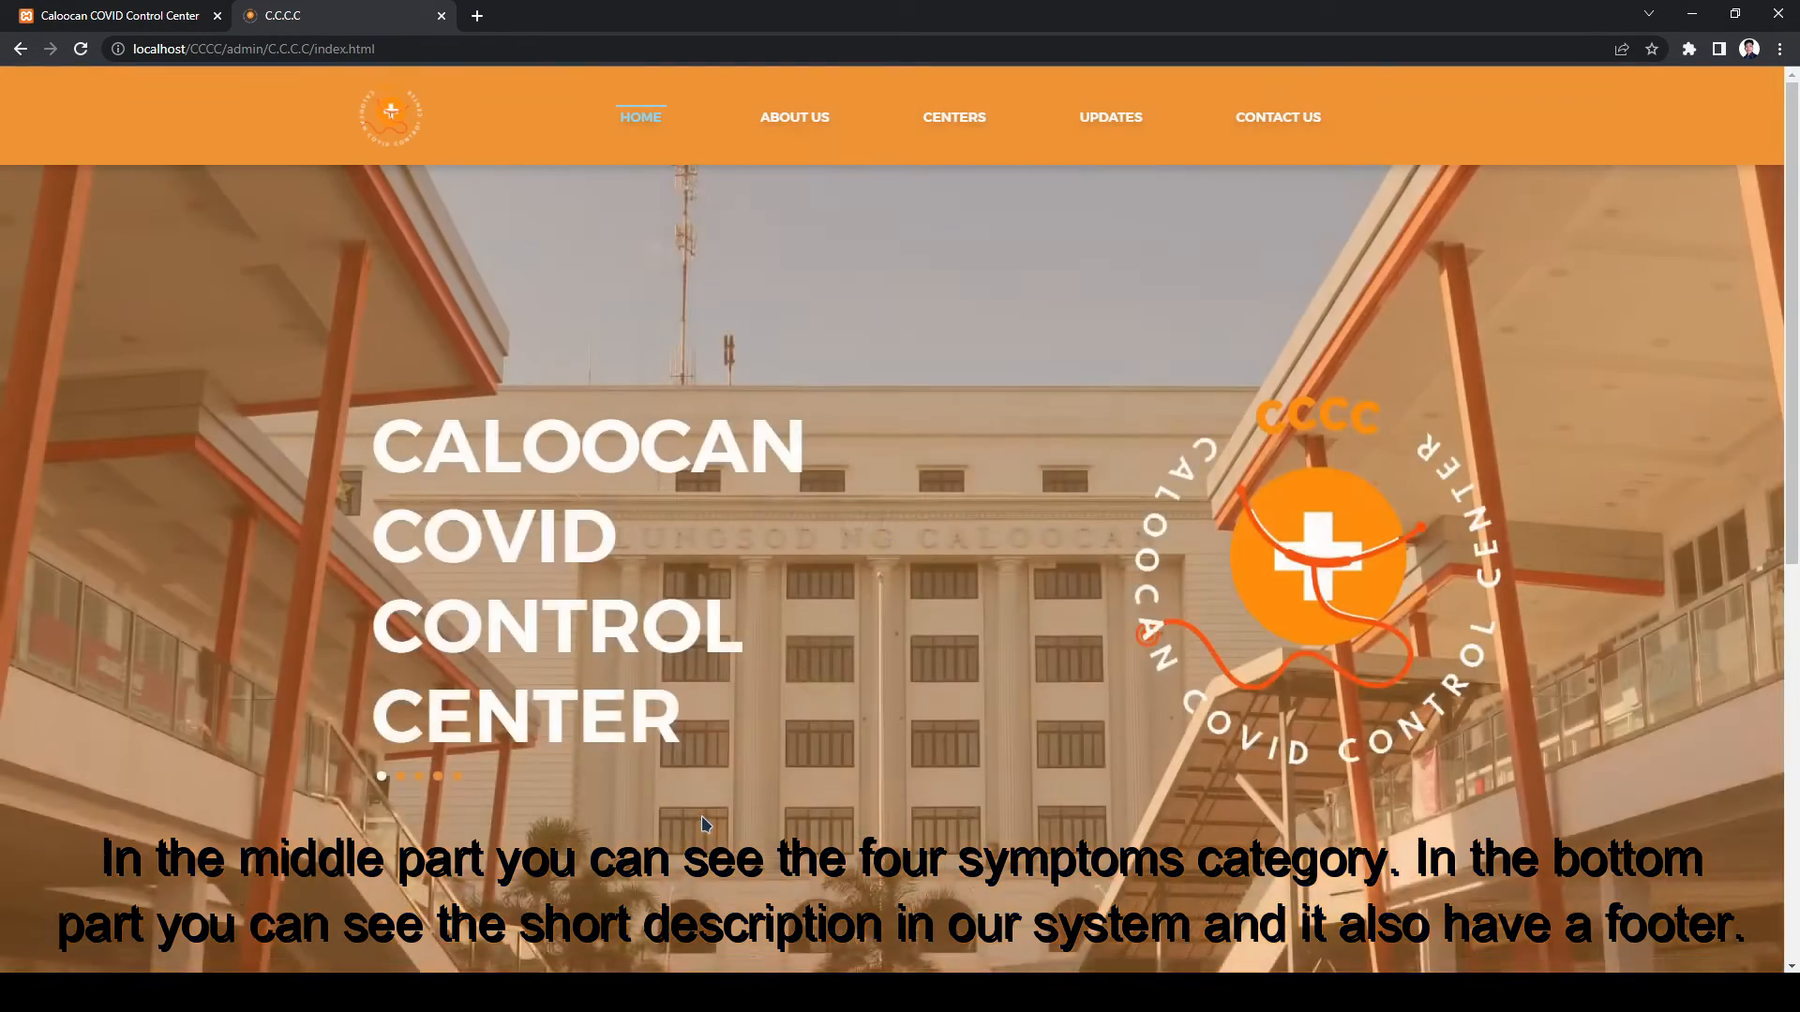
scroll(705, 822, down, 4)
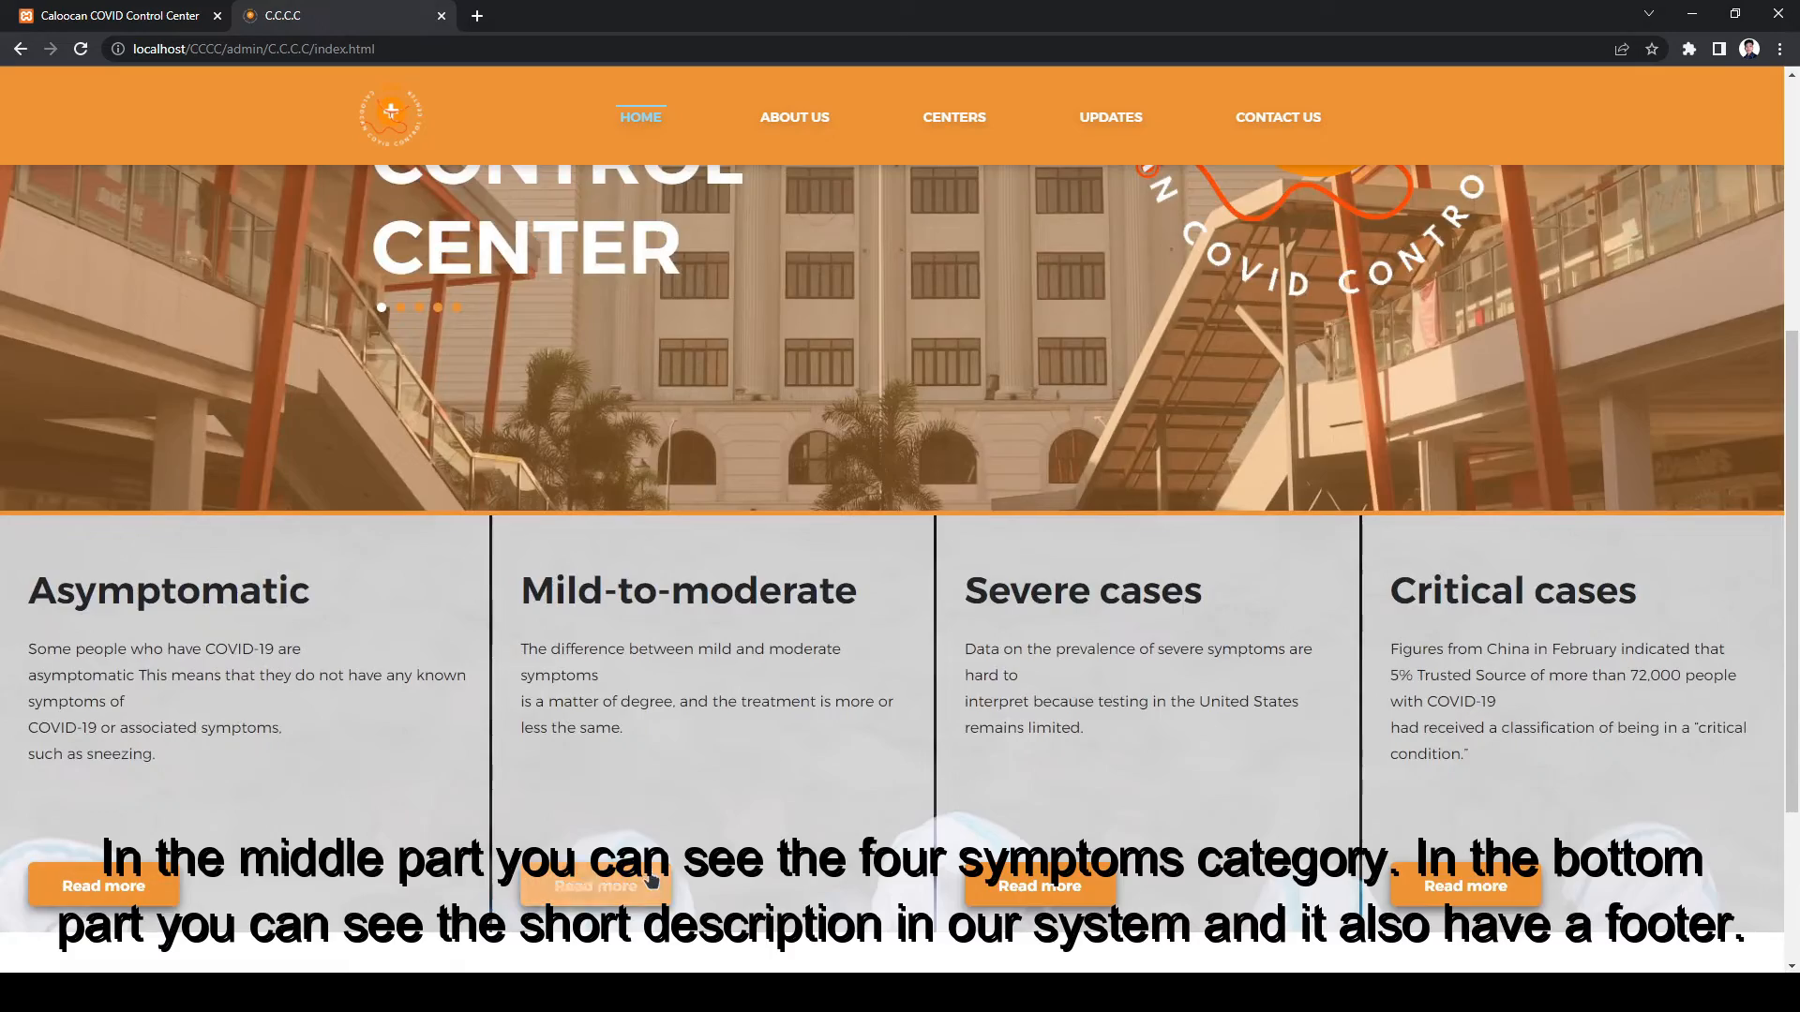
scroll(694, 811, down, 1)
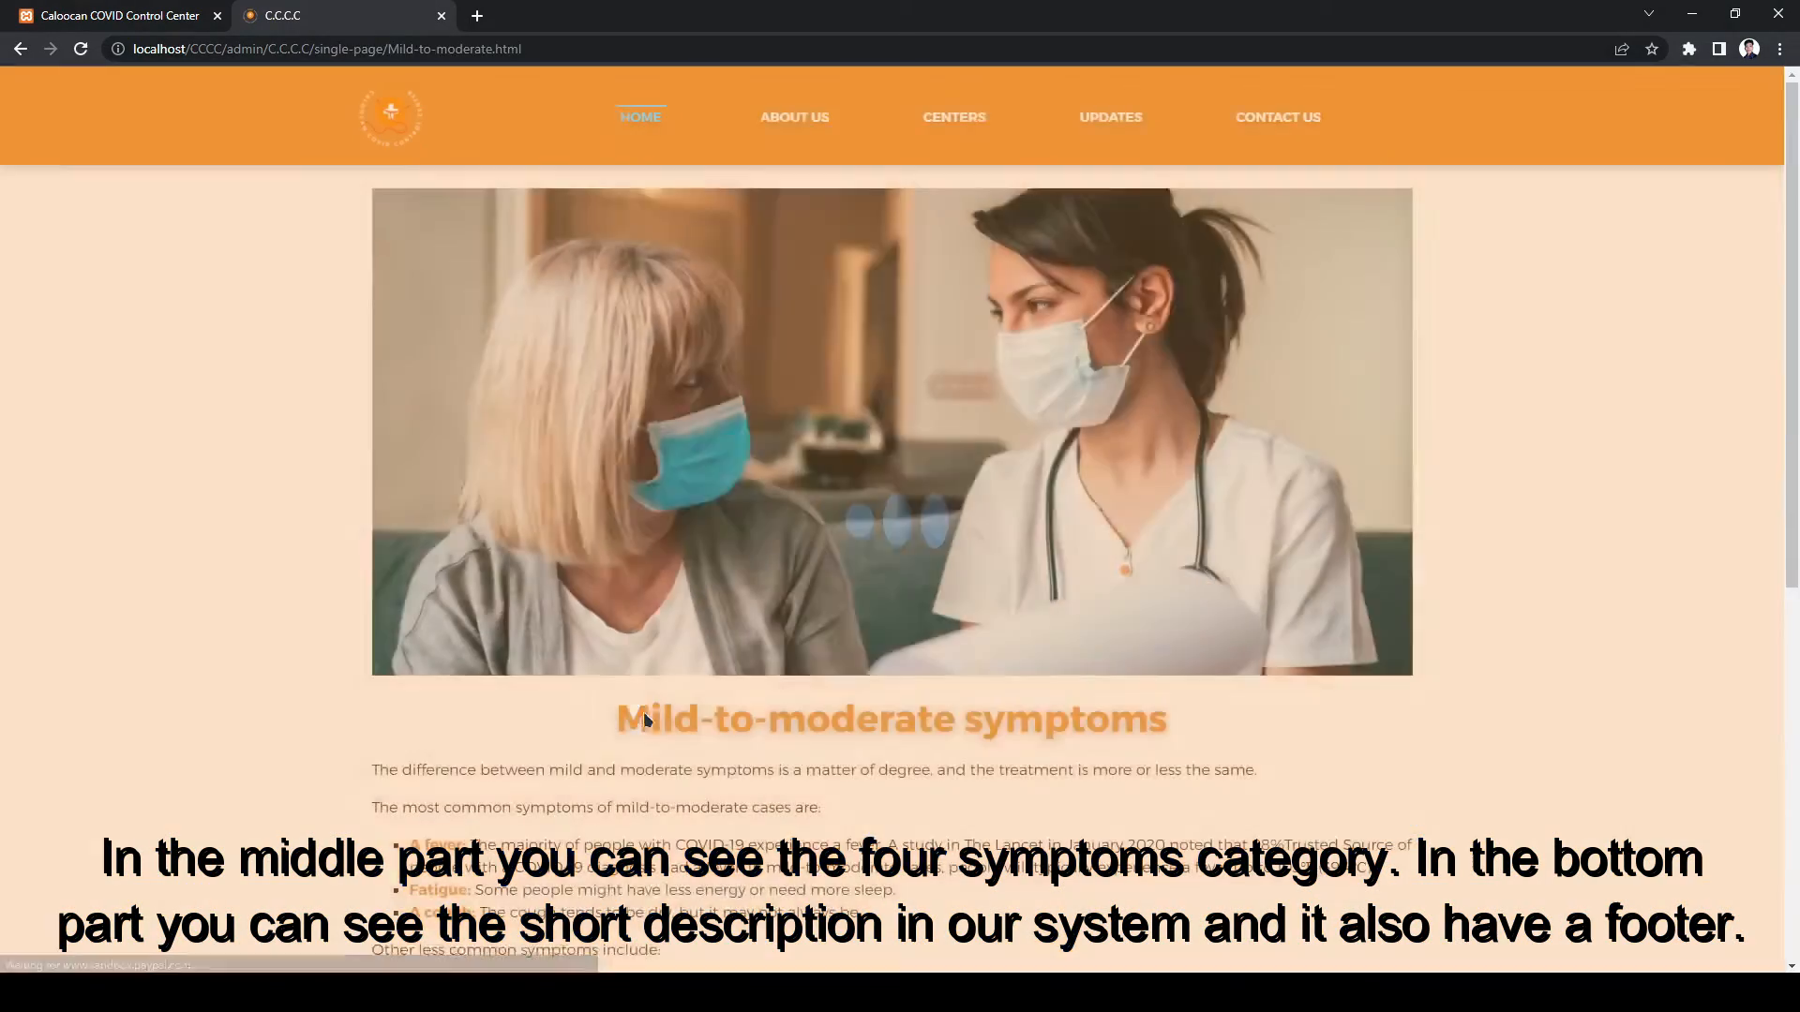
scroll(656, 778, down, 6)
click(746, 829)
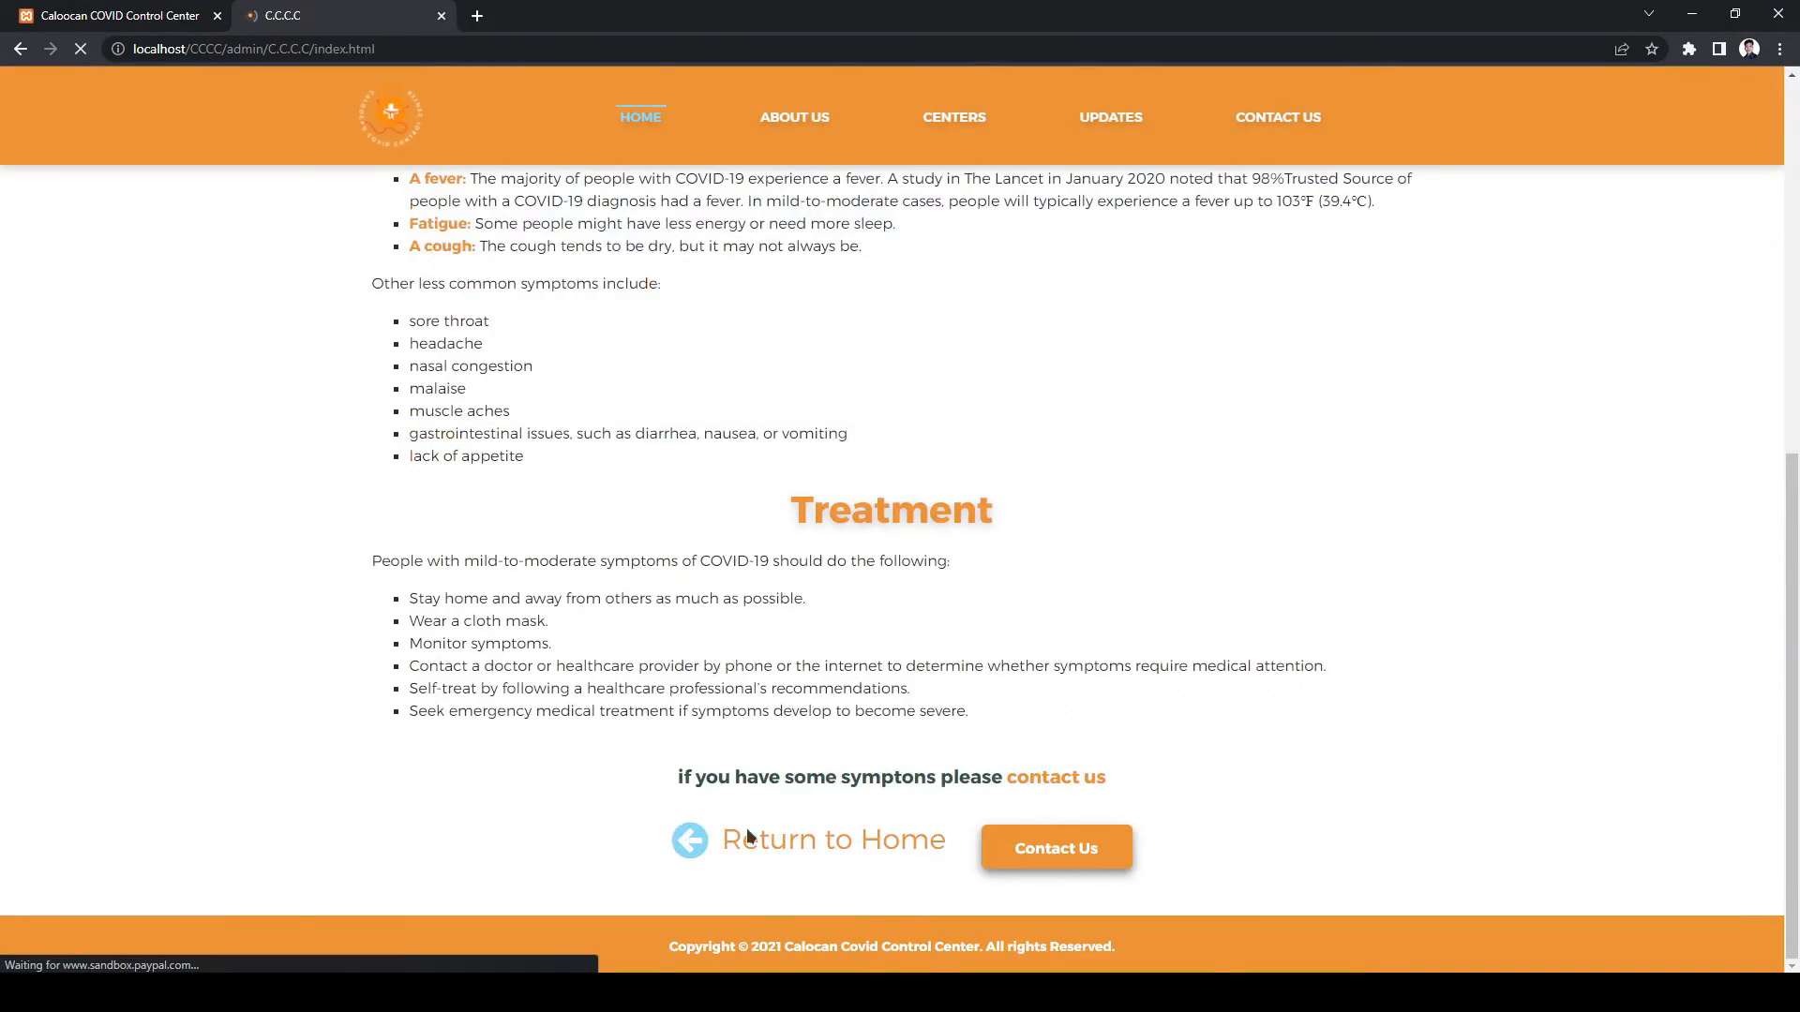
- View the Severe and Critical cases pages, then open the public Centers list
scroll(893, 815, down, 4)
scroll(892, 816, down, 2)
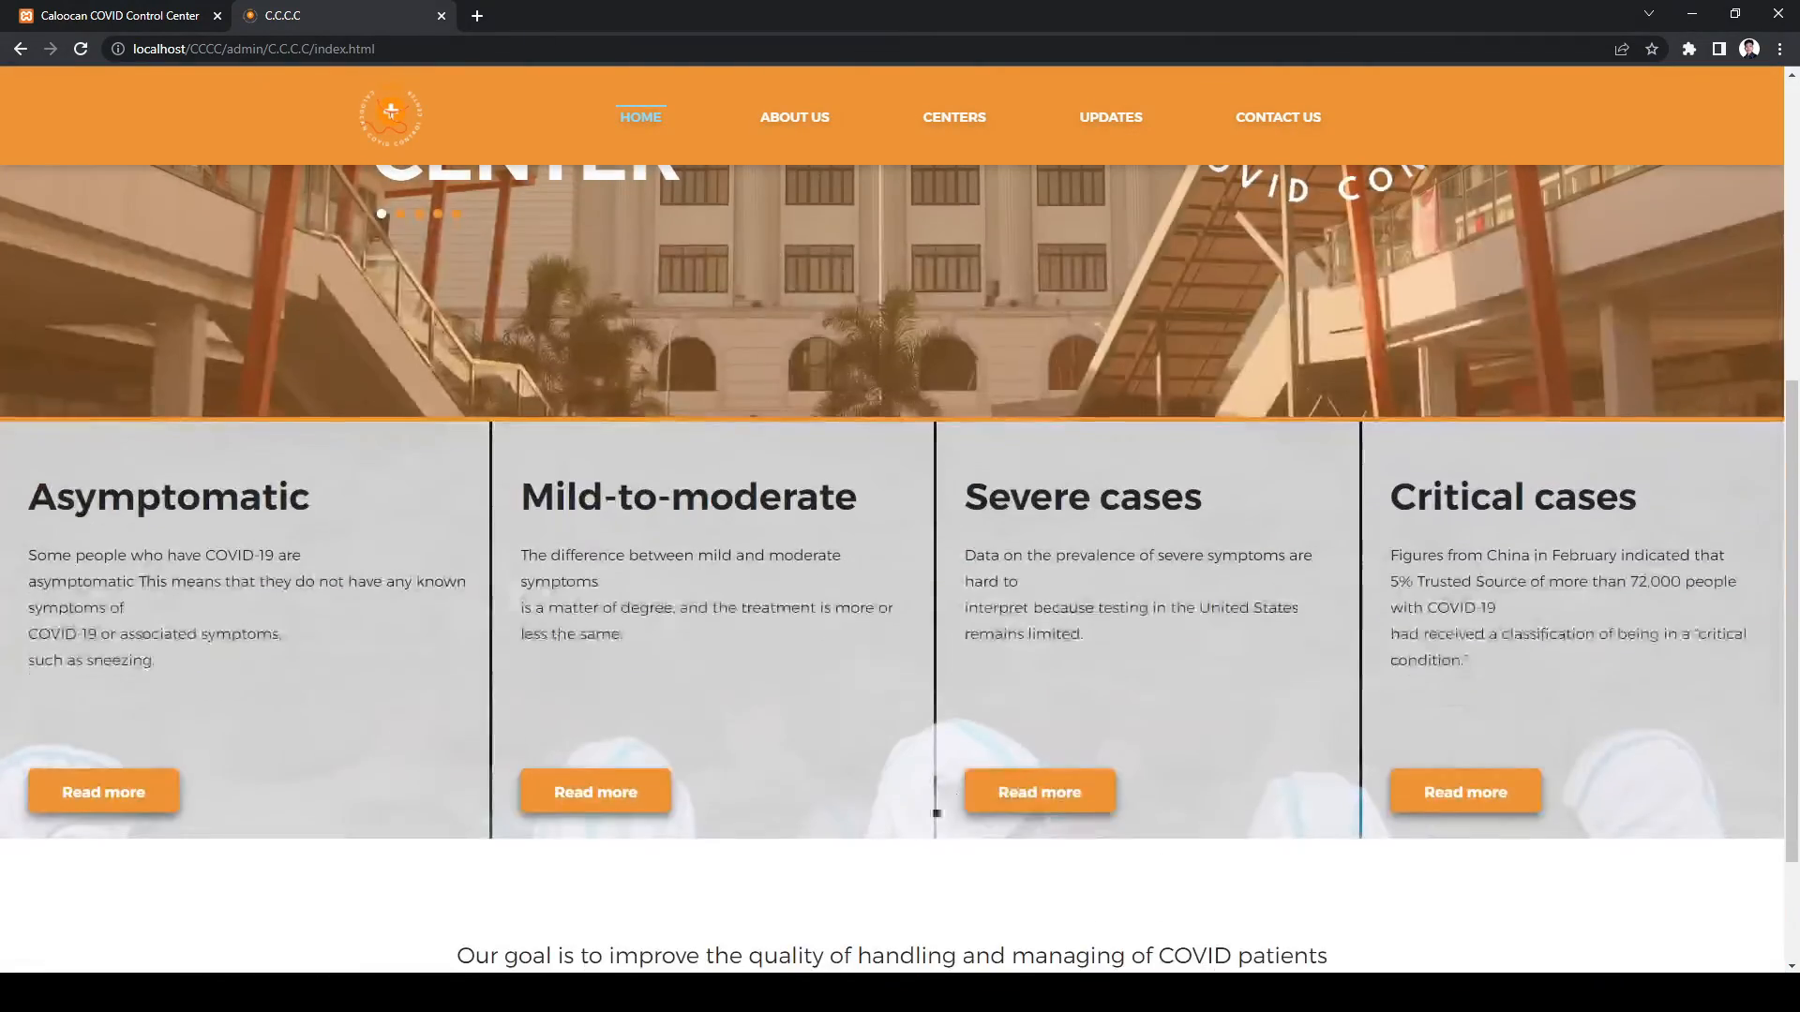
click(1018, 785)
scroll(937, 778, down, 4)
click(825, 839)
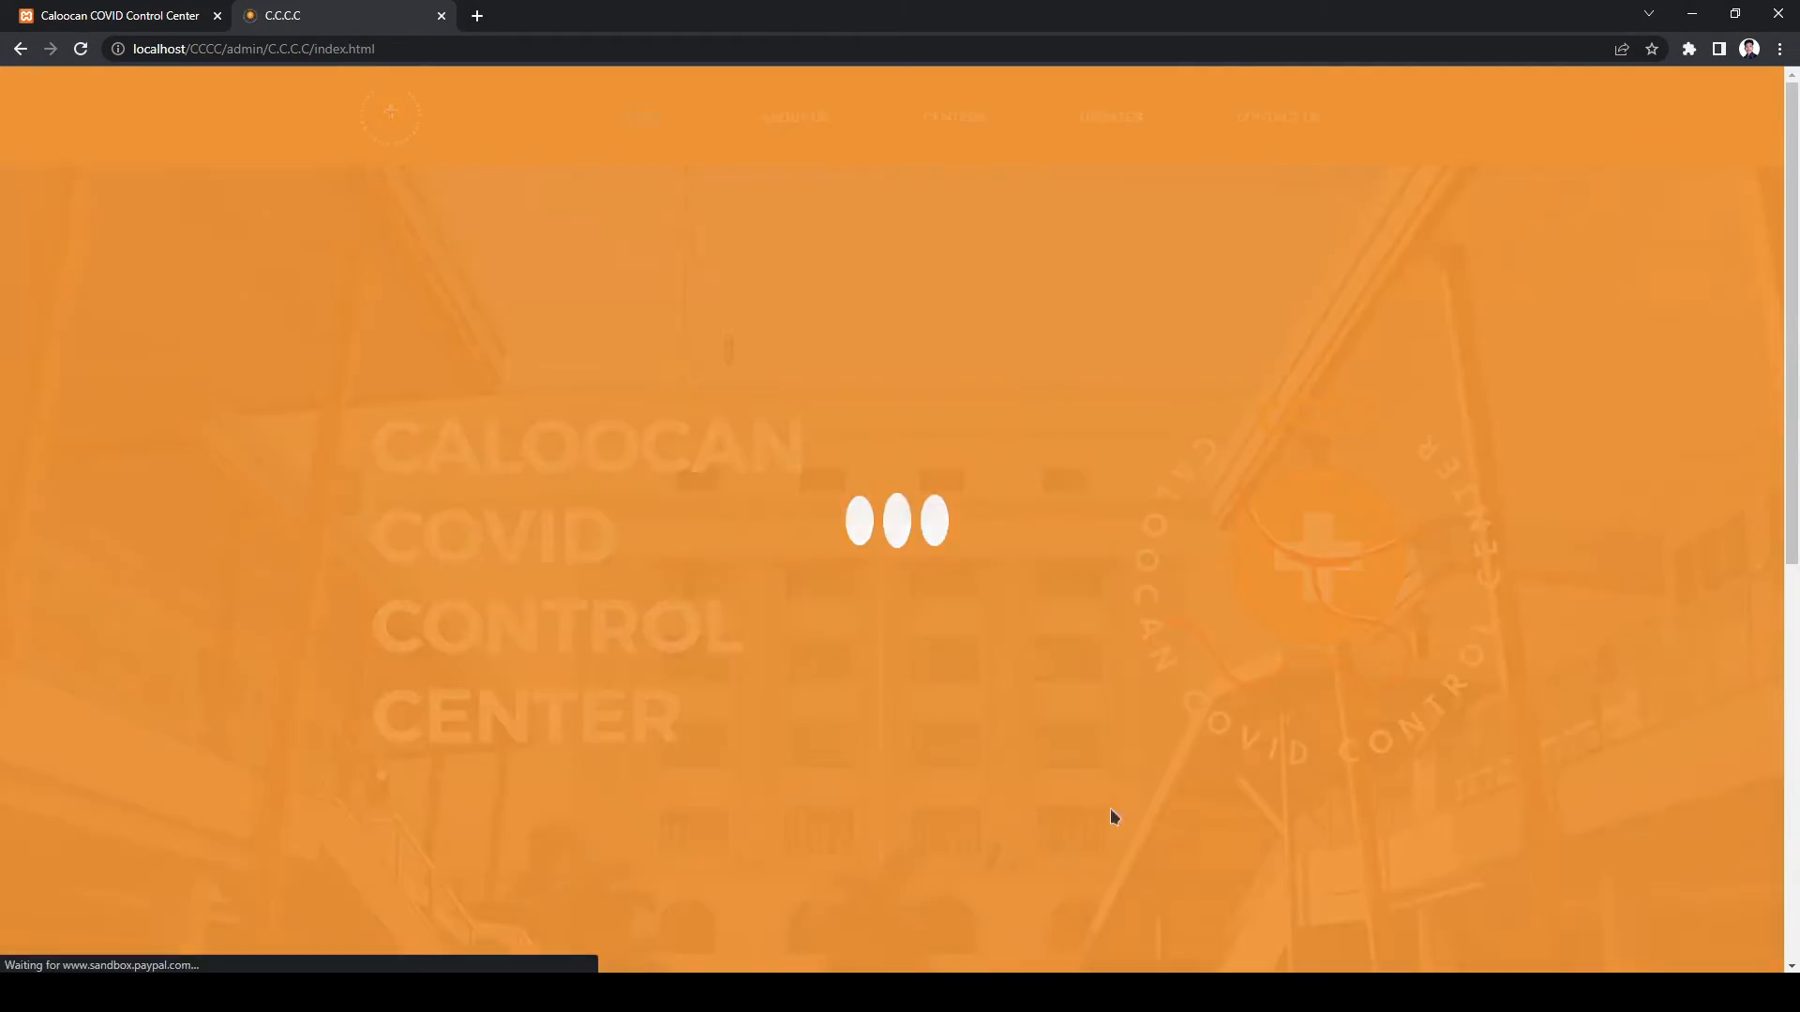
scroll(1358, 800, down, 4)
click(1452, 613)
scroll(928, 755, down, 5)
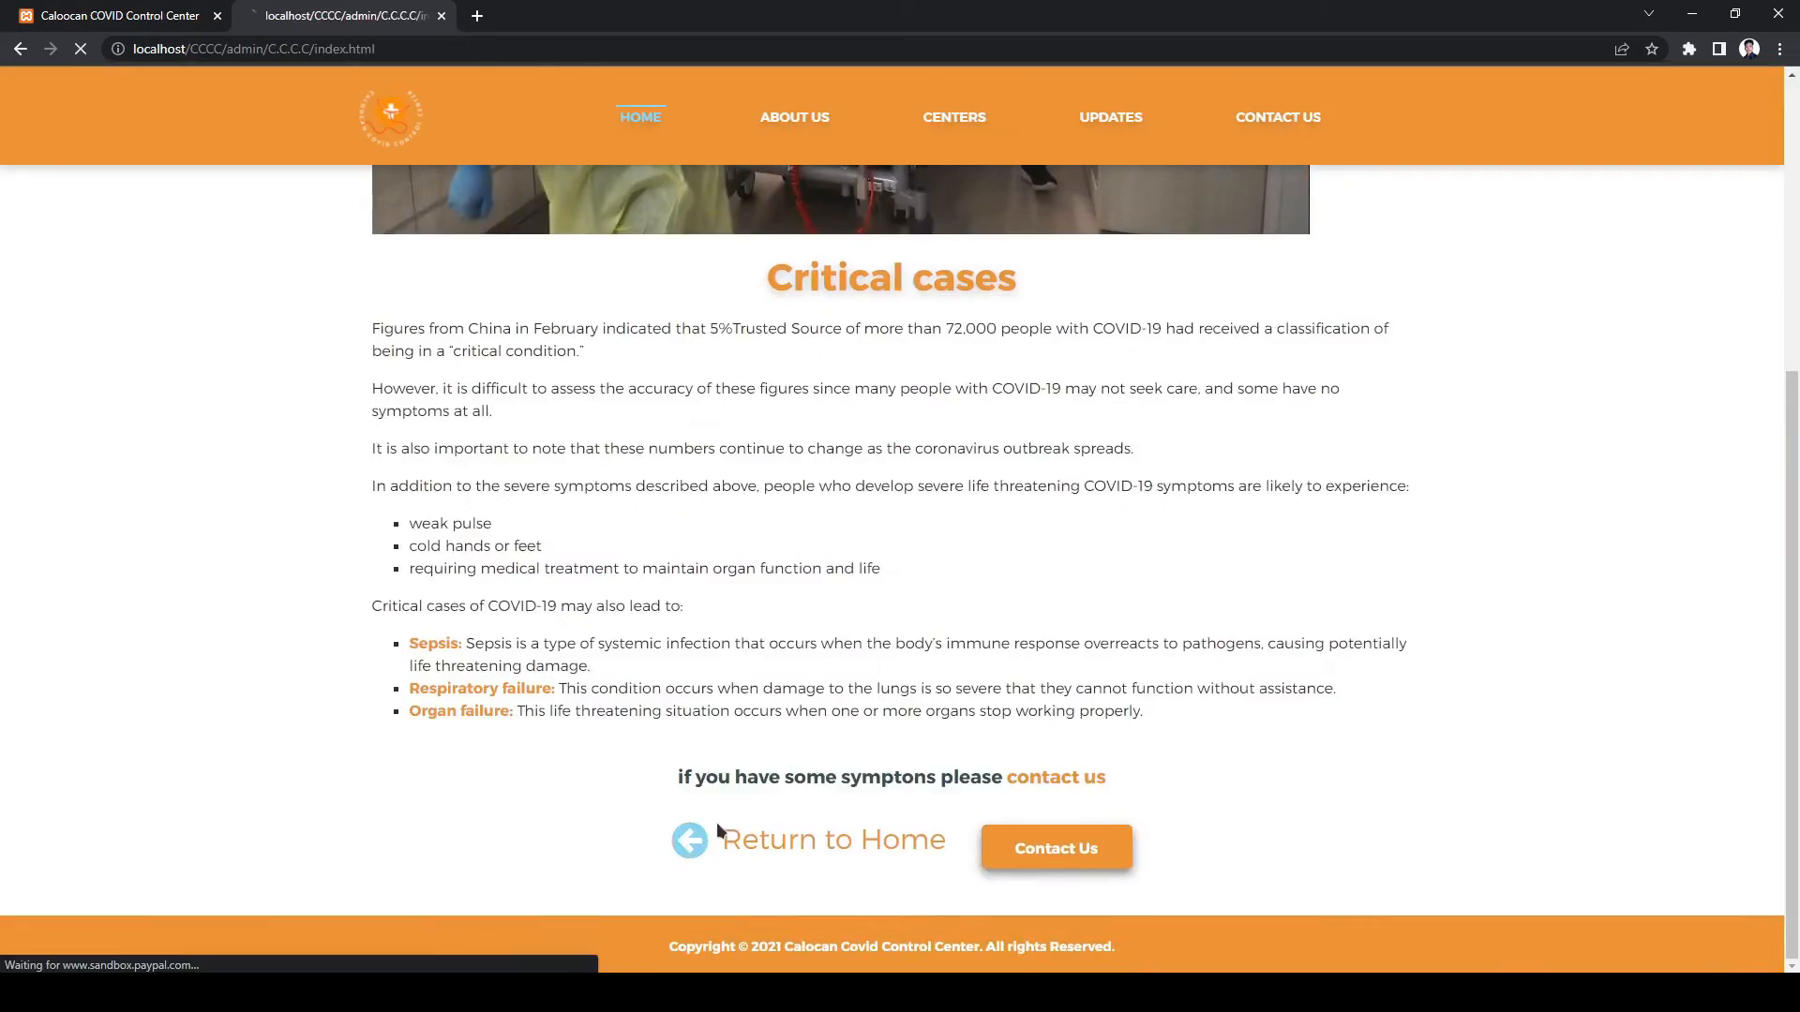
click(716, 823)
click(954, 116)
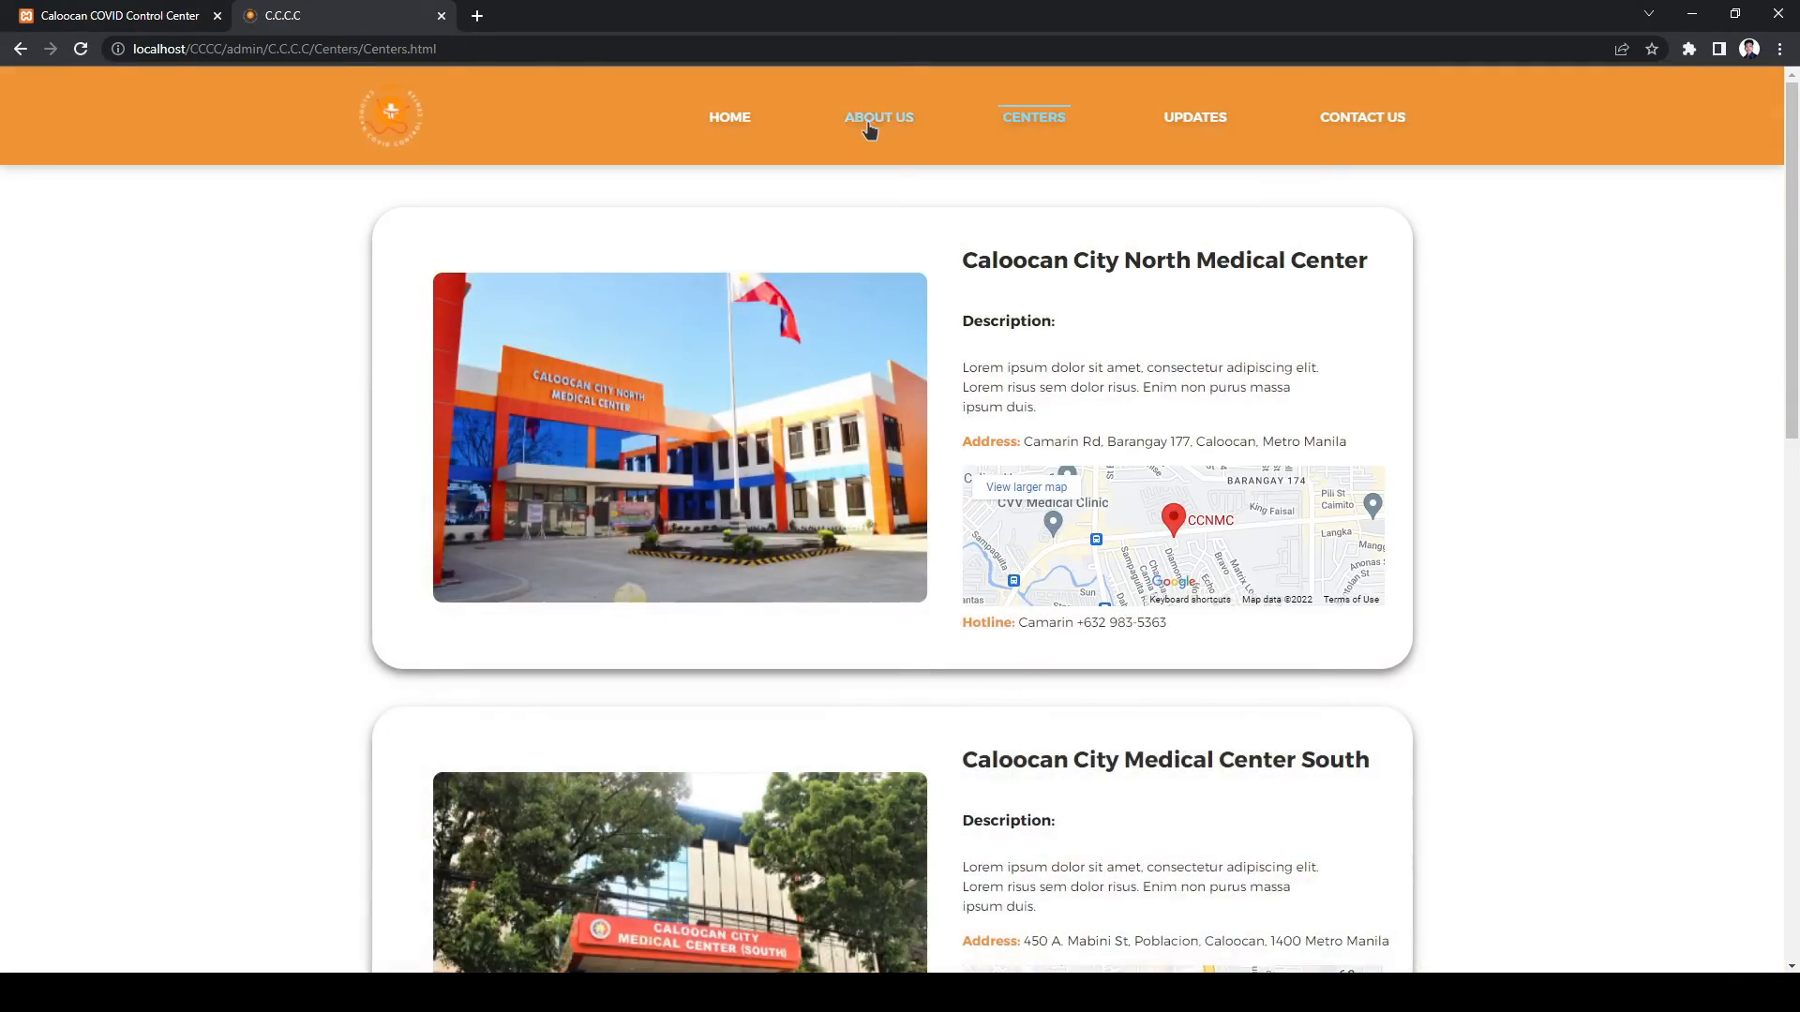
- Scroll About Us through Our Mission and Our Vission, then return to the Centers list
click(878, 118)
scroll(911, 249, down, 4)
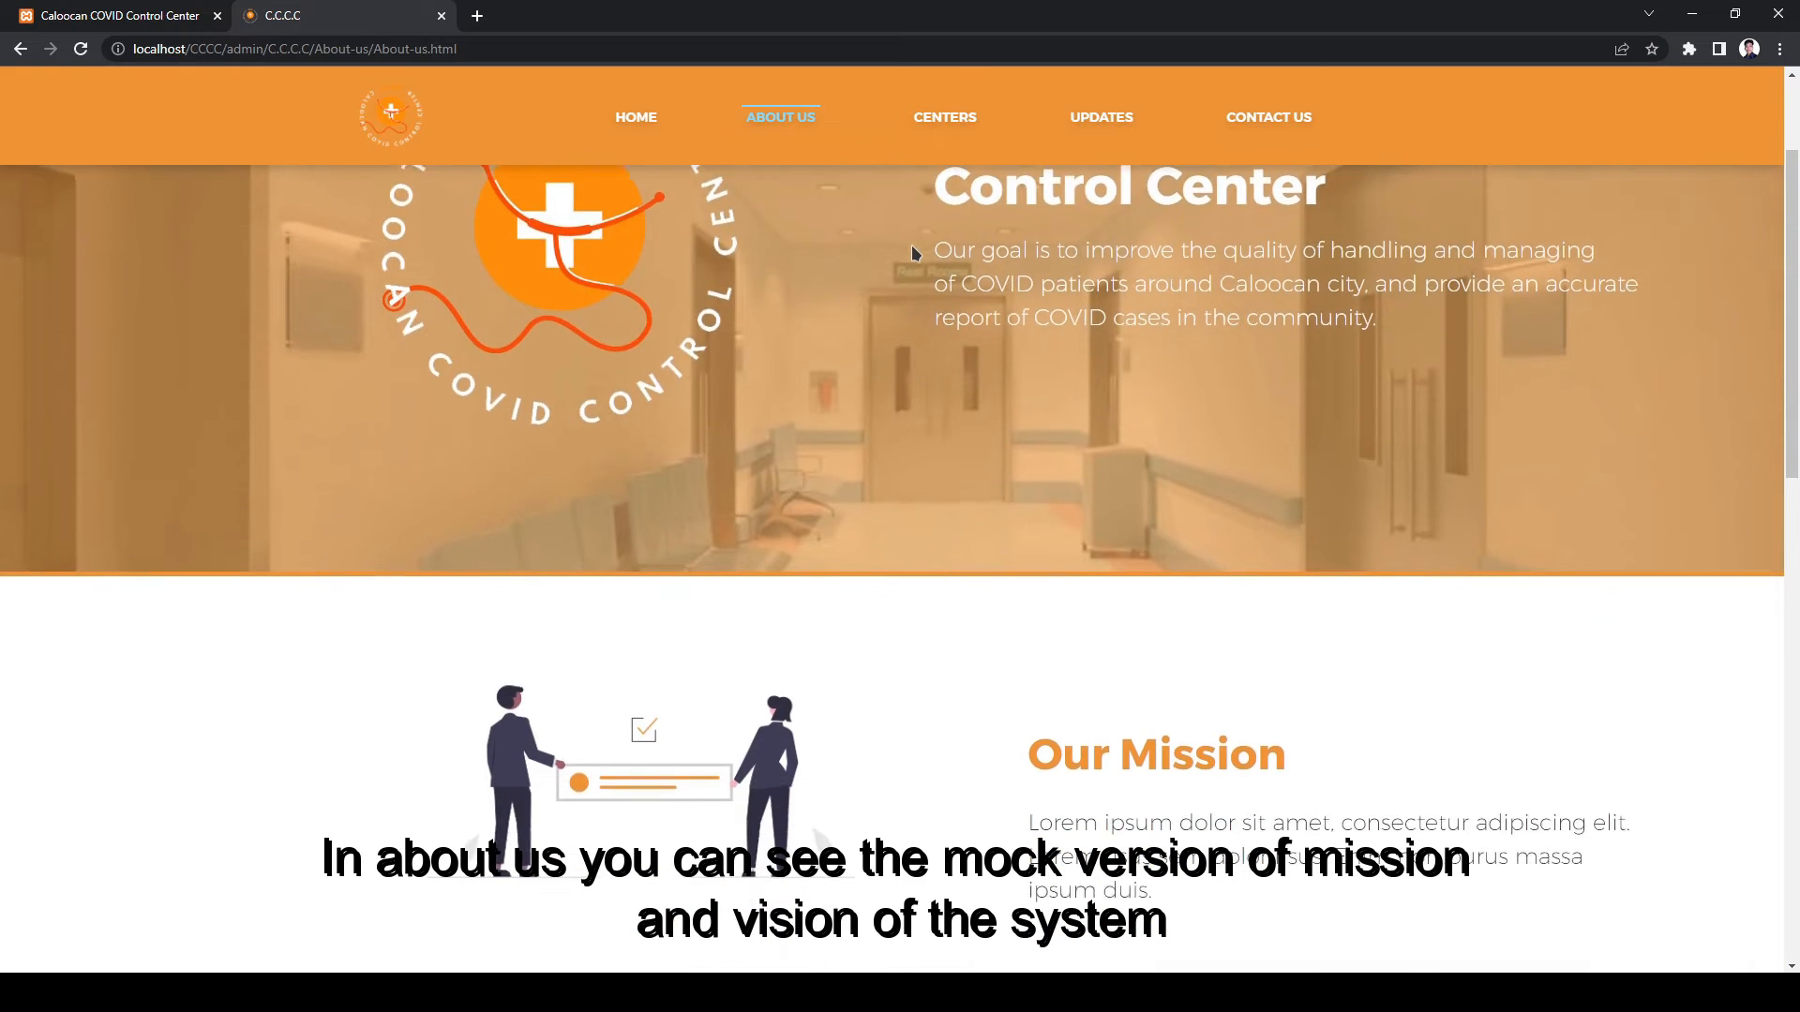
scroll(913, 251, down, 3)
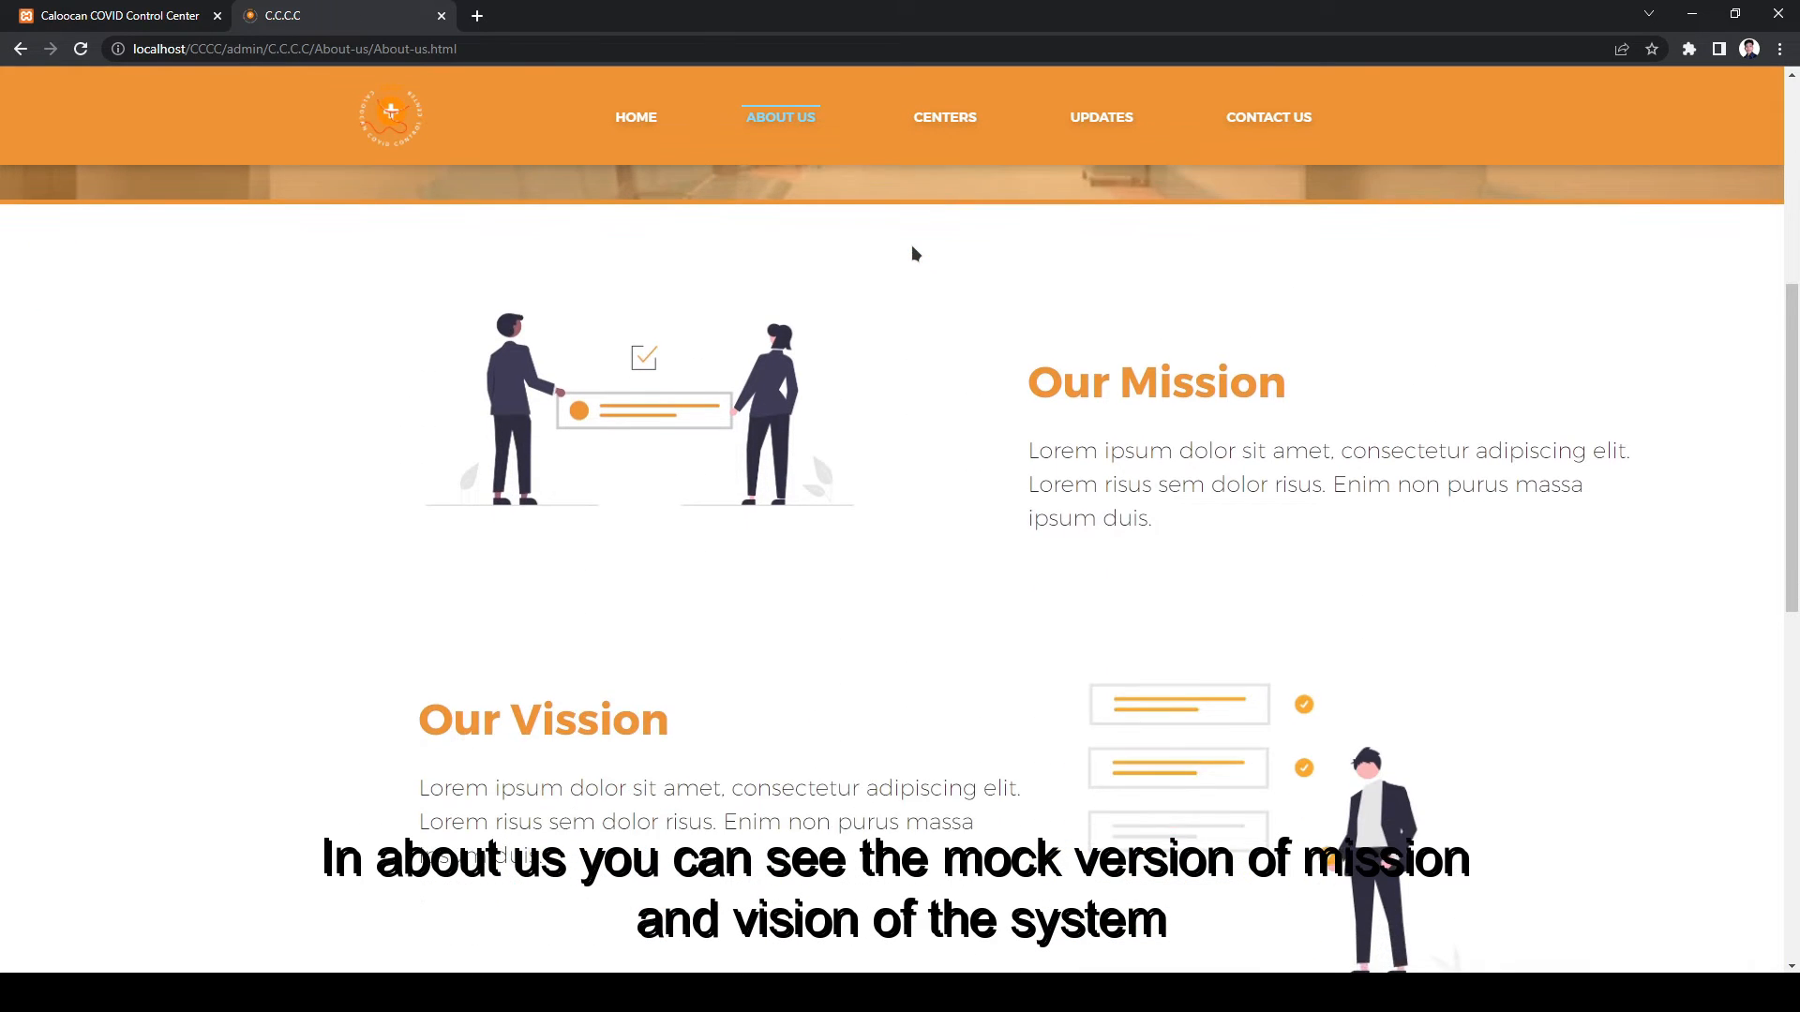
scroll(911, 249, down, 1)
scroll(911, 249, up, 4)
scroll(913, 251, up, 4)
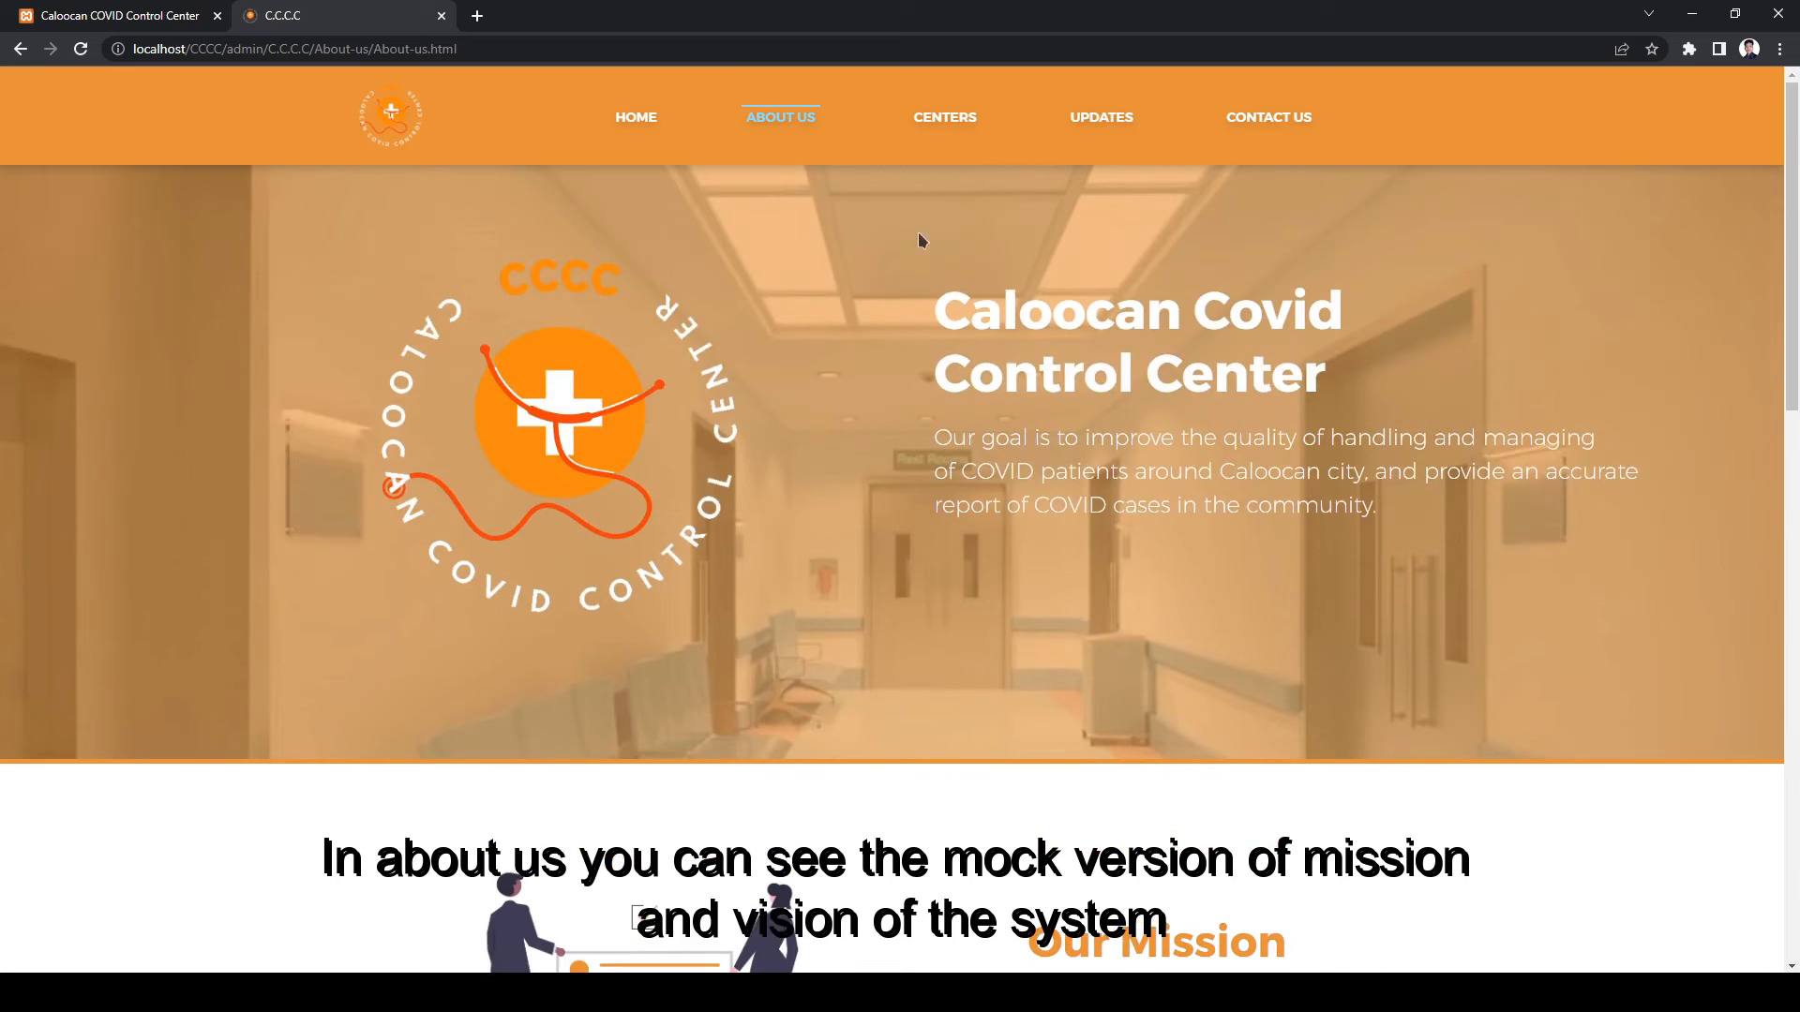
click(975, 122)
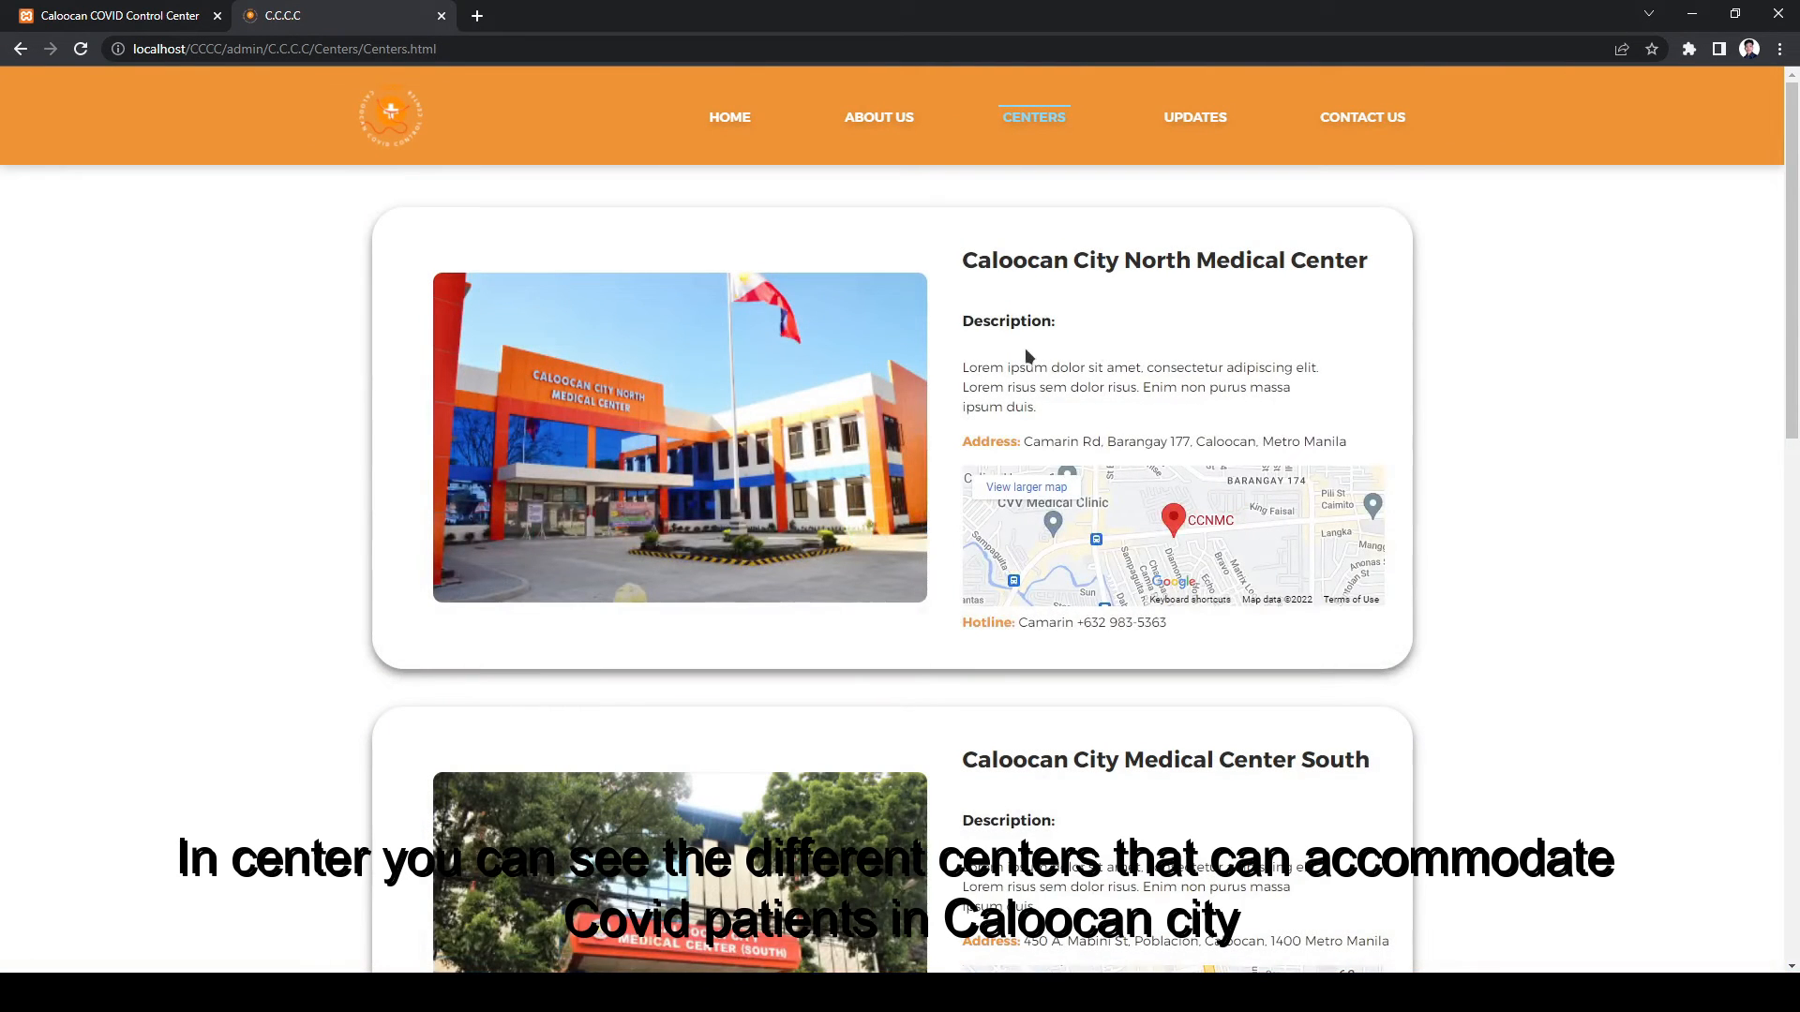
scroll(1022, 356, down, 1)
scroll(1054, 438, down, 10)
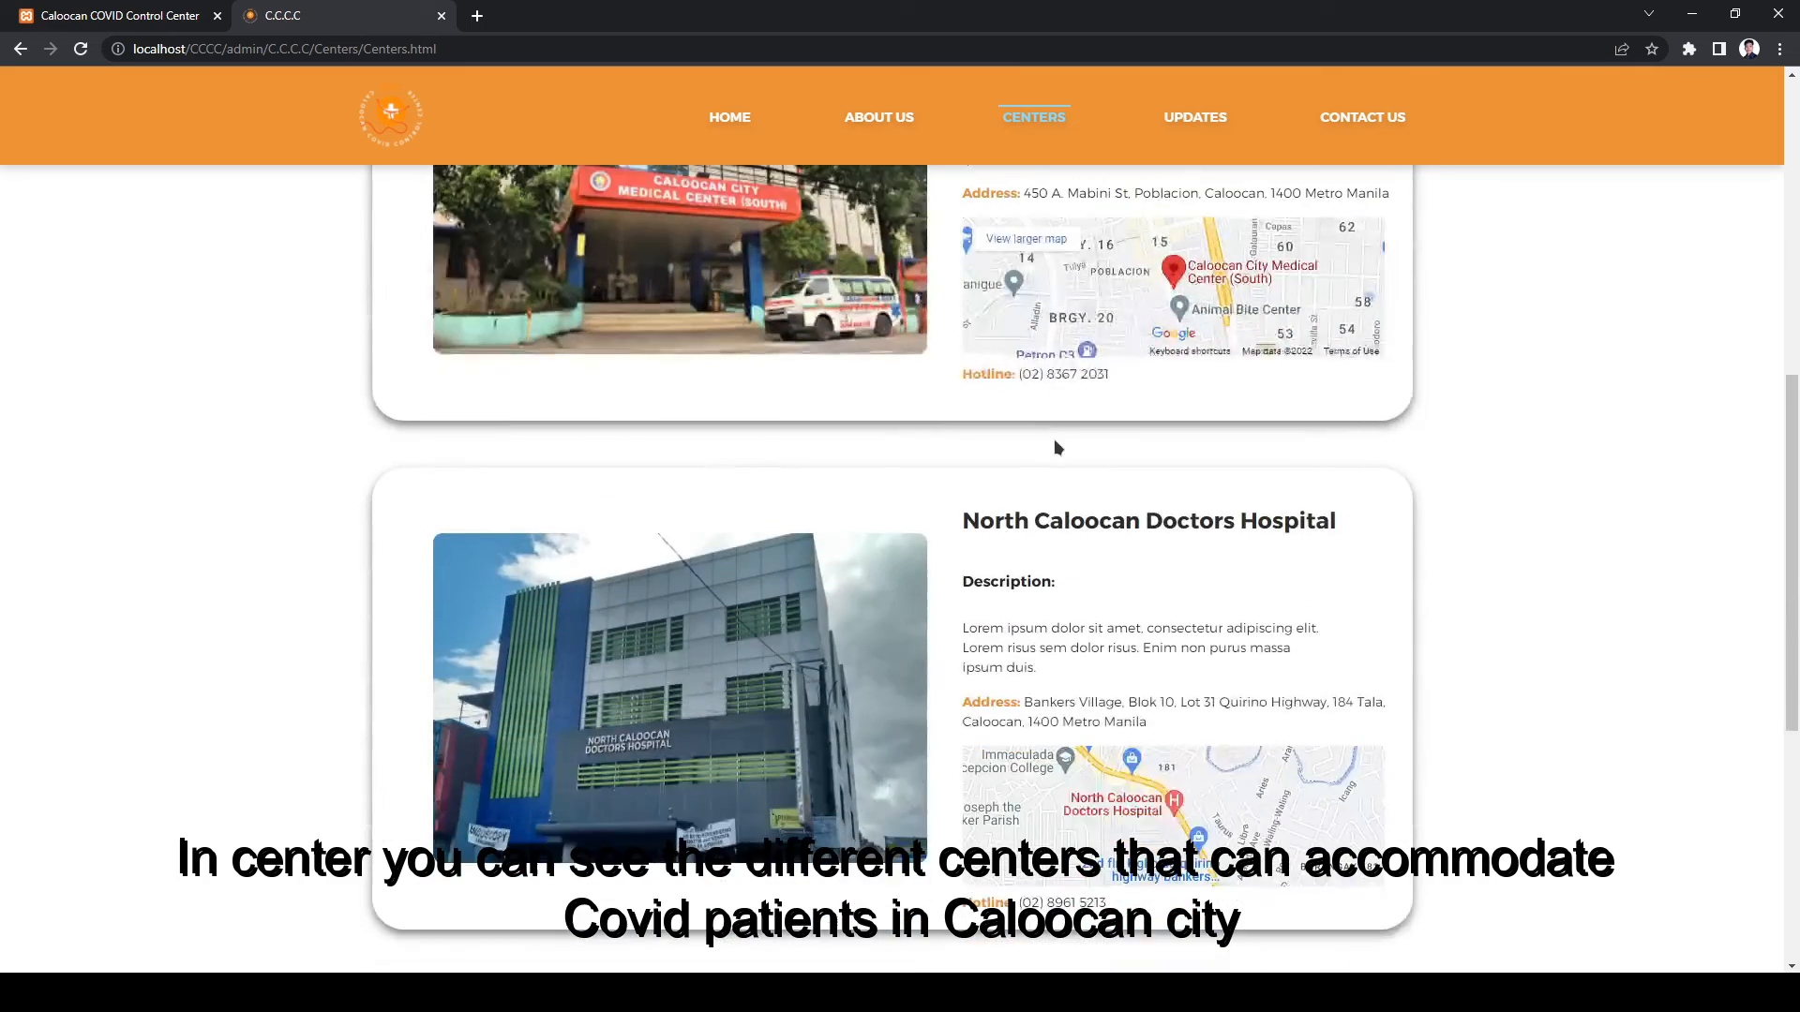
scroll(1054, 442, up, 10)
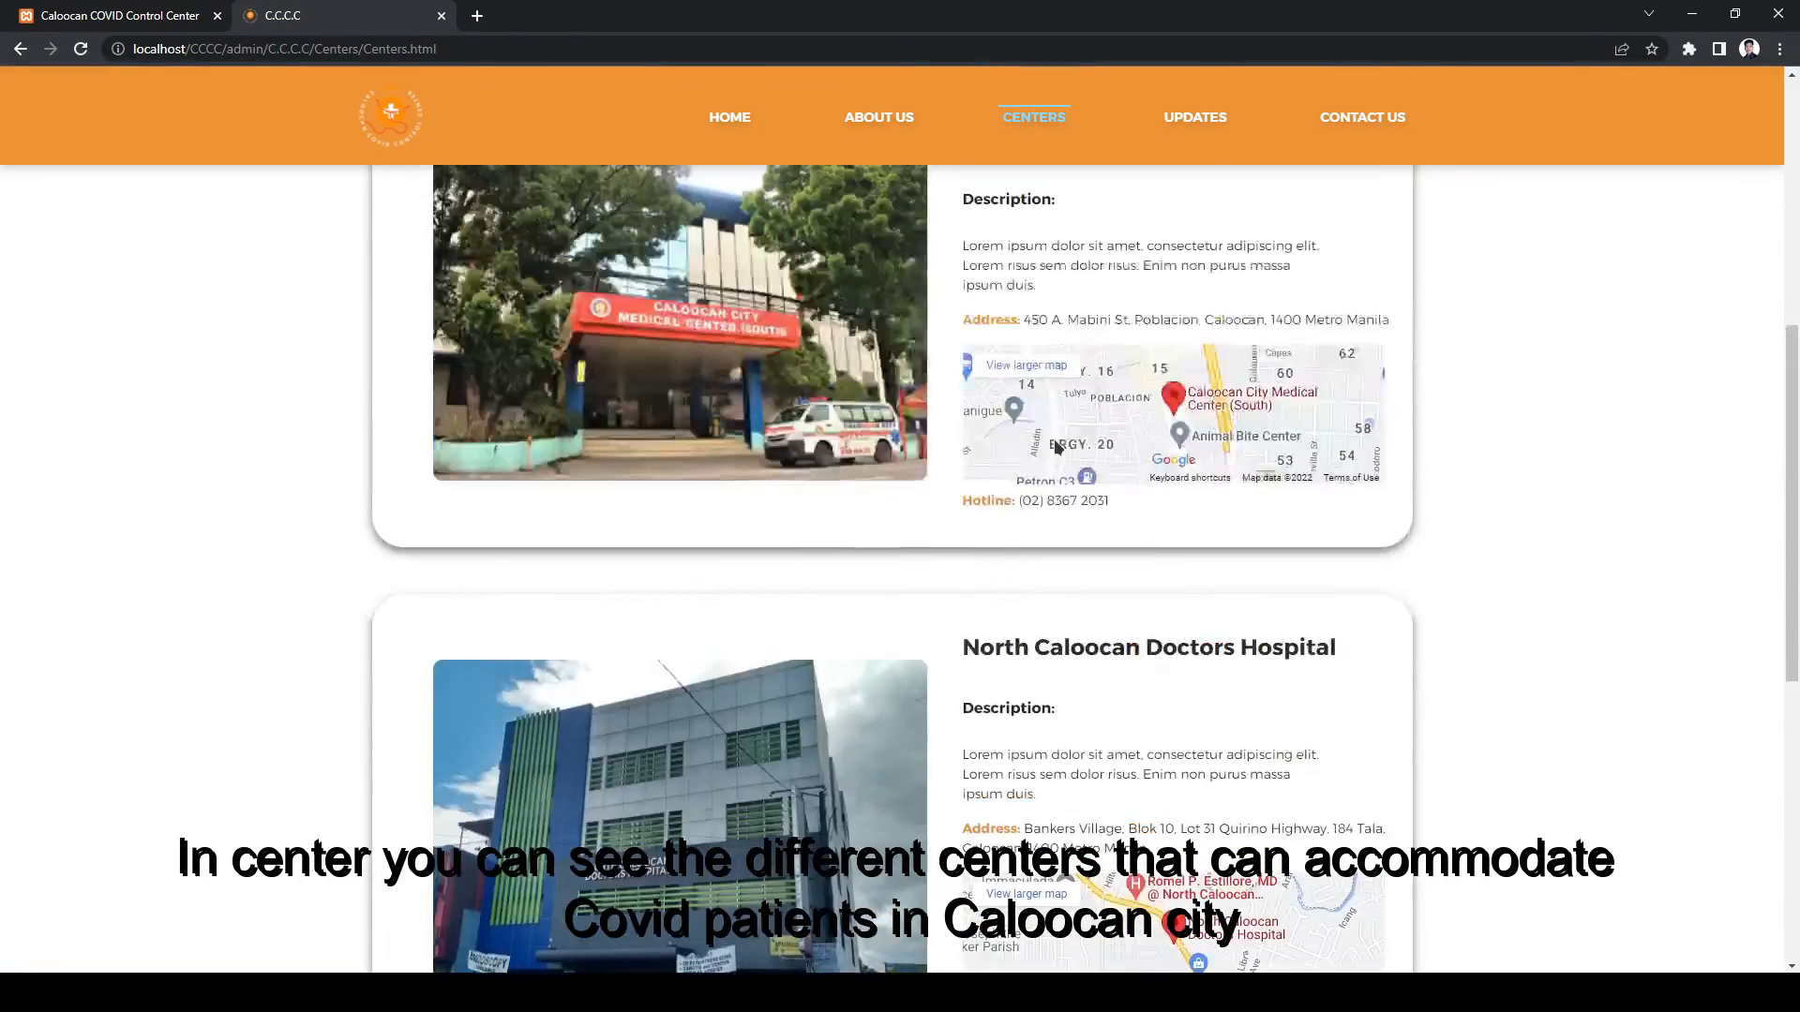
click(1027, 489)
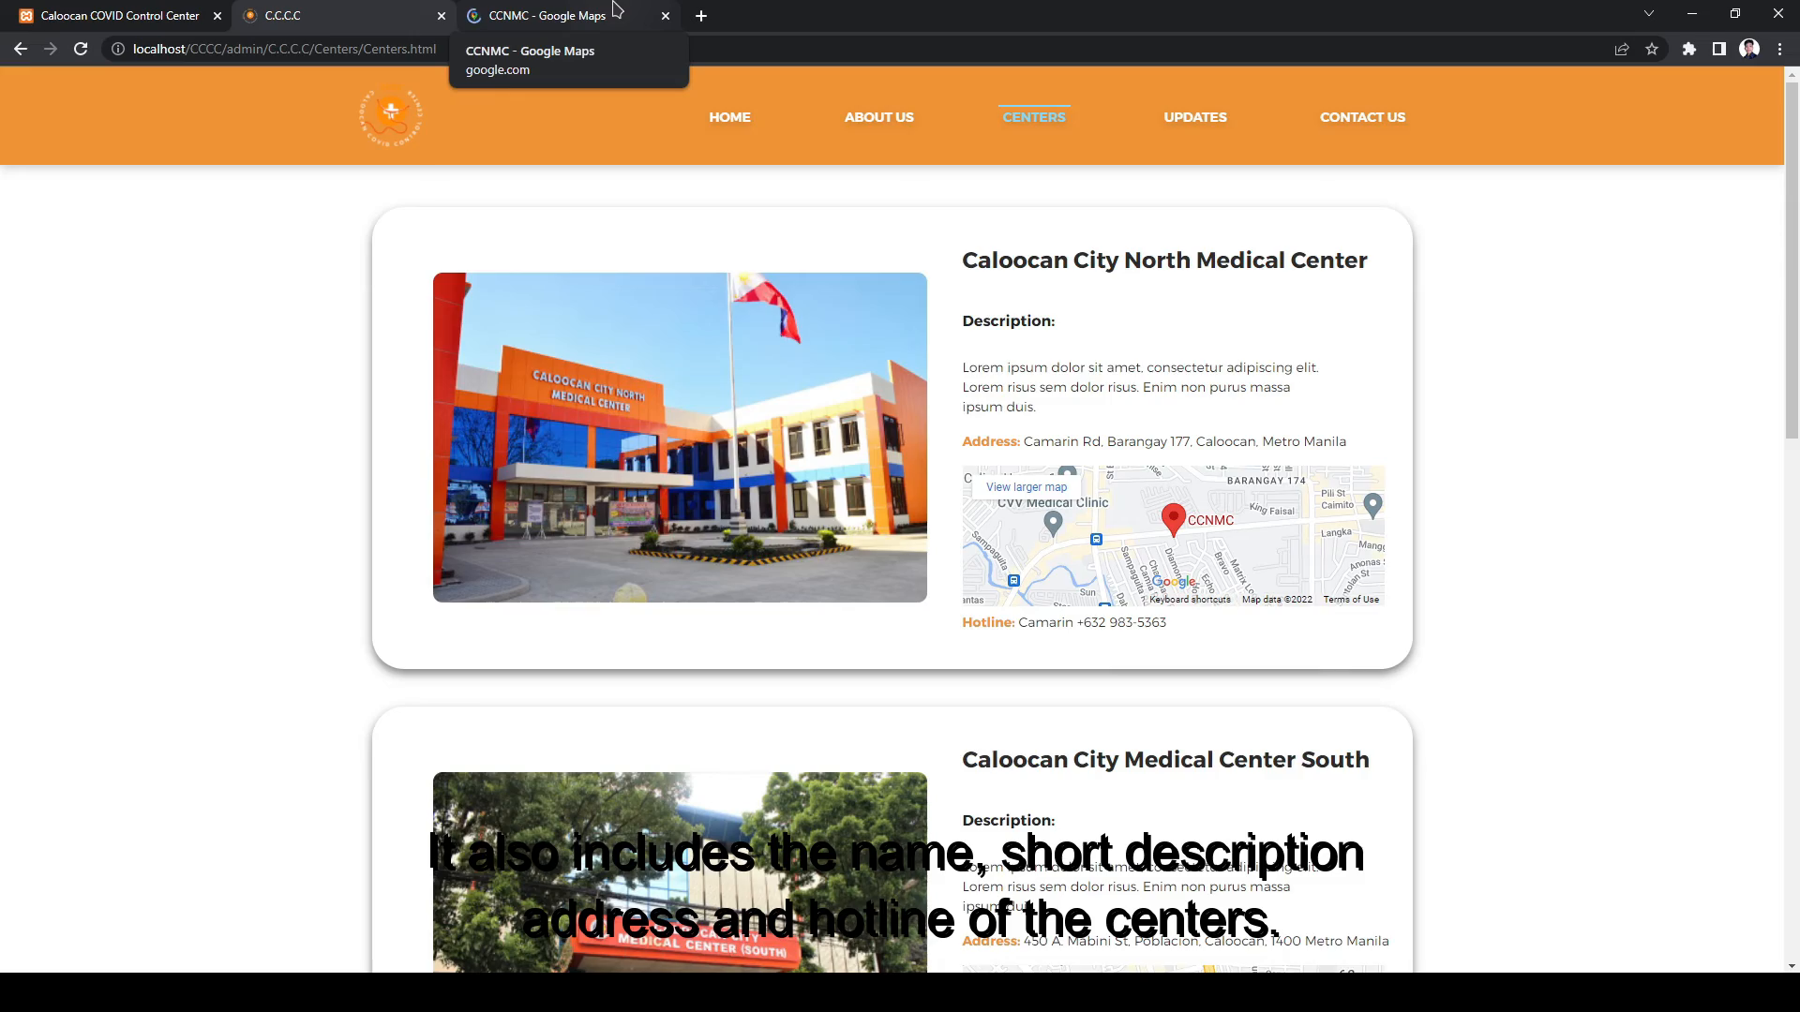
click(616, 9)
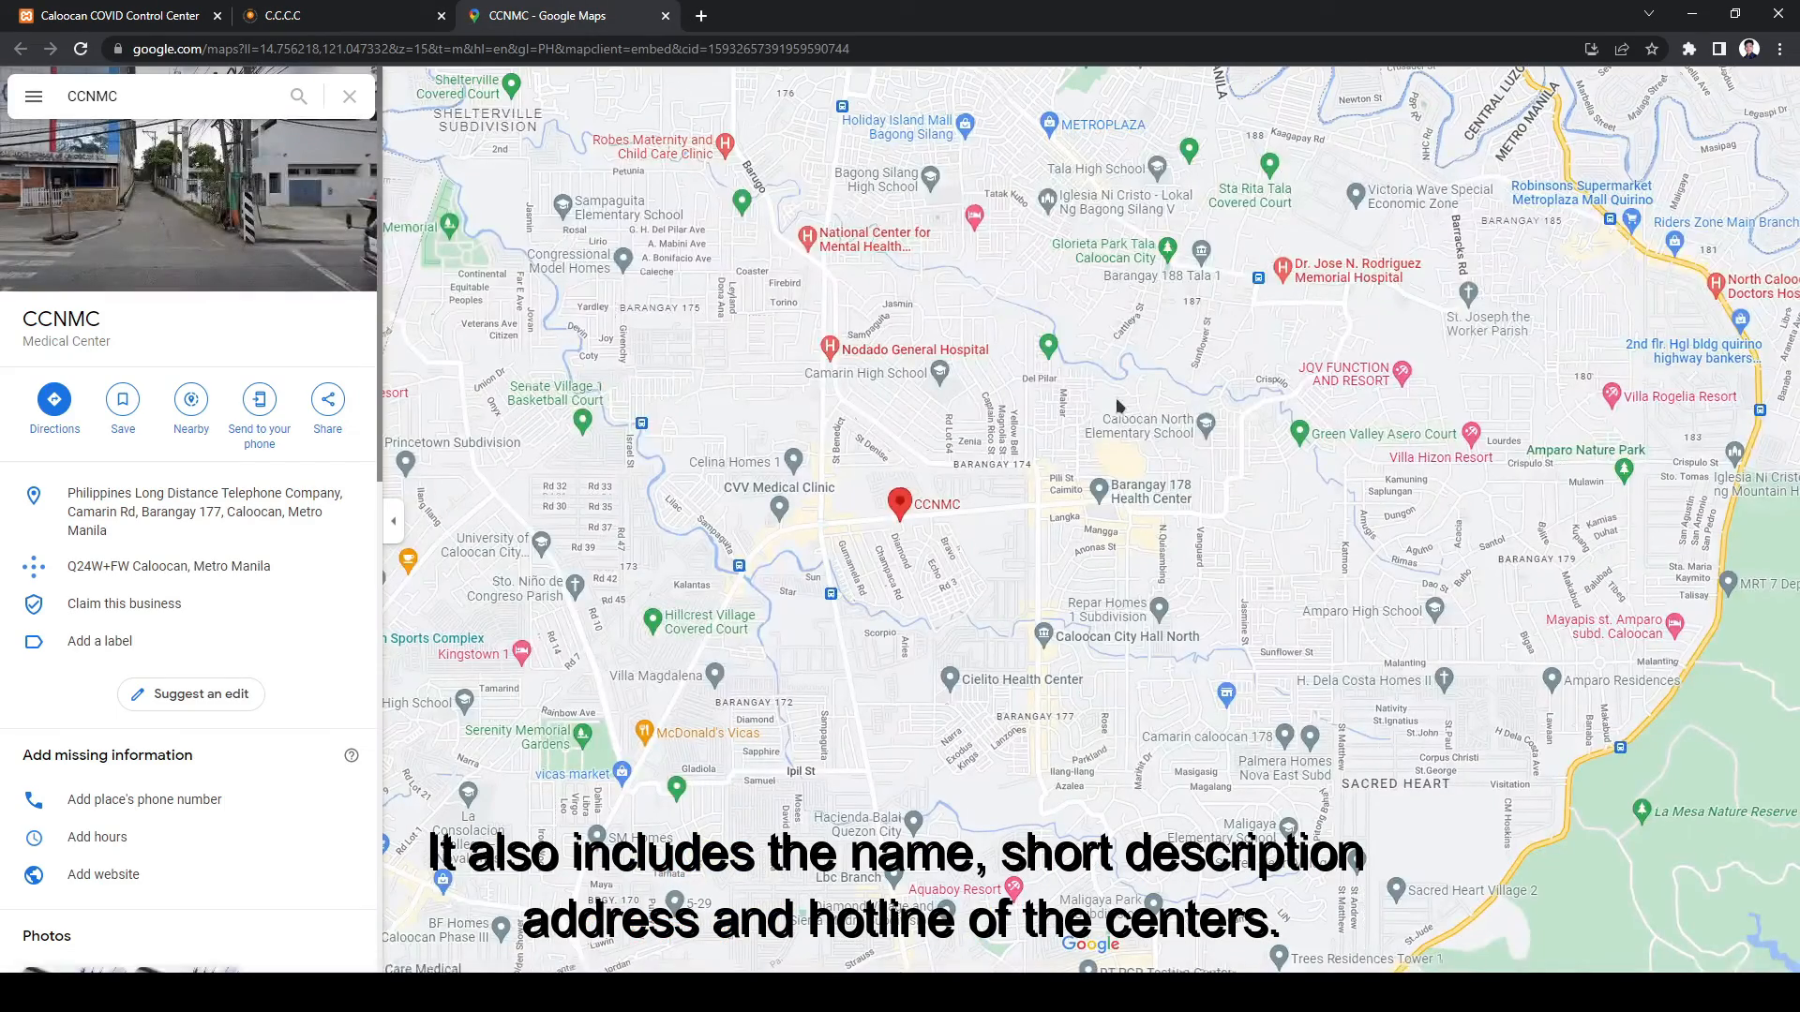
scroll(1056, 373, down, 1)
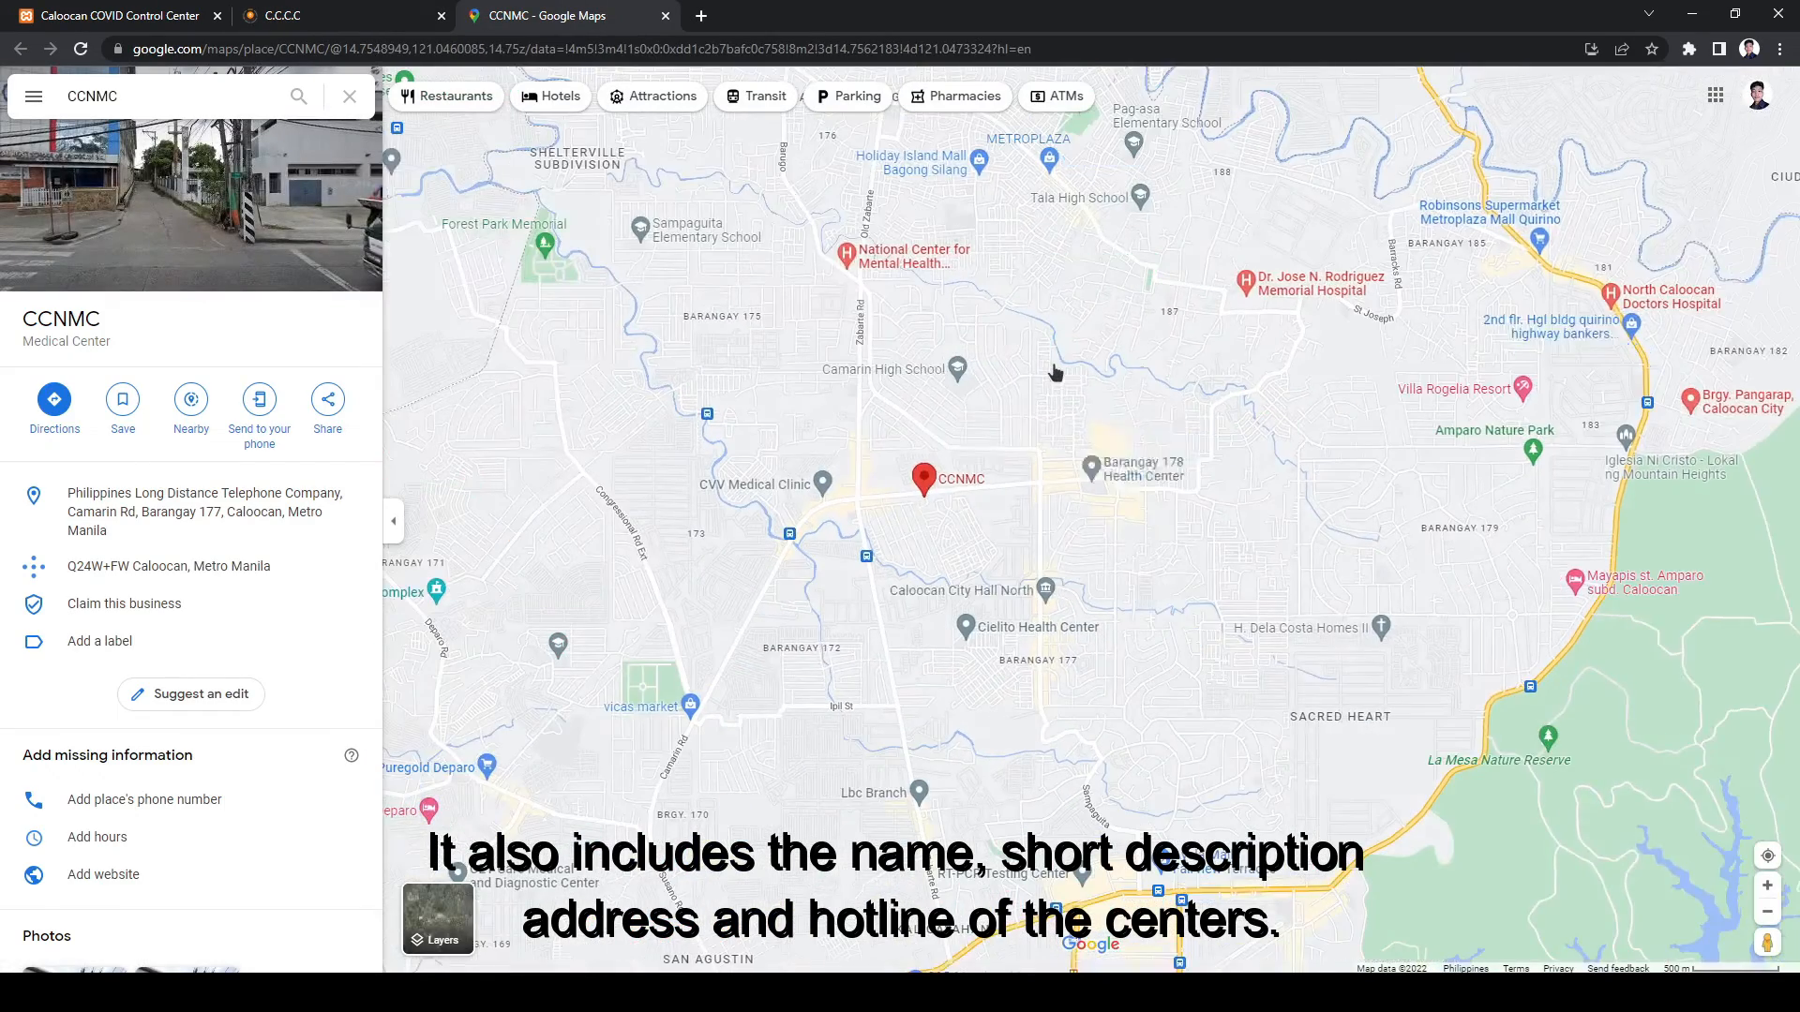
scroll(1013, 368, up, 2)
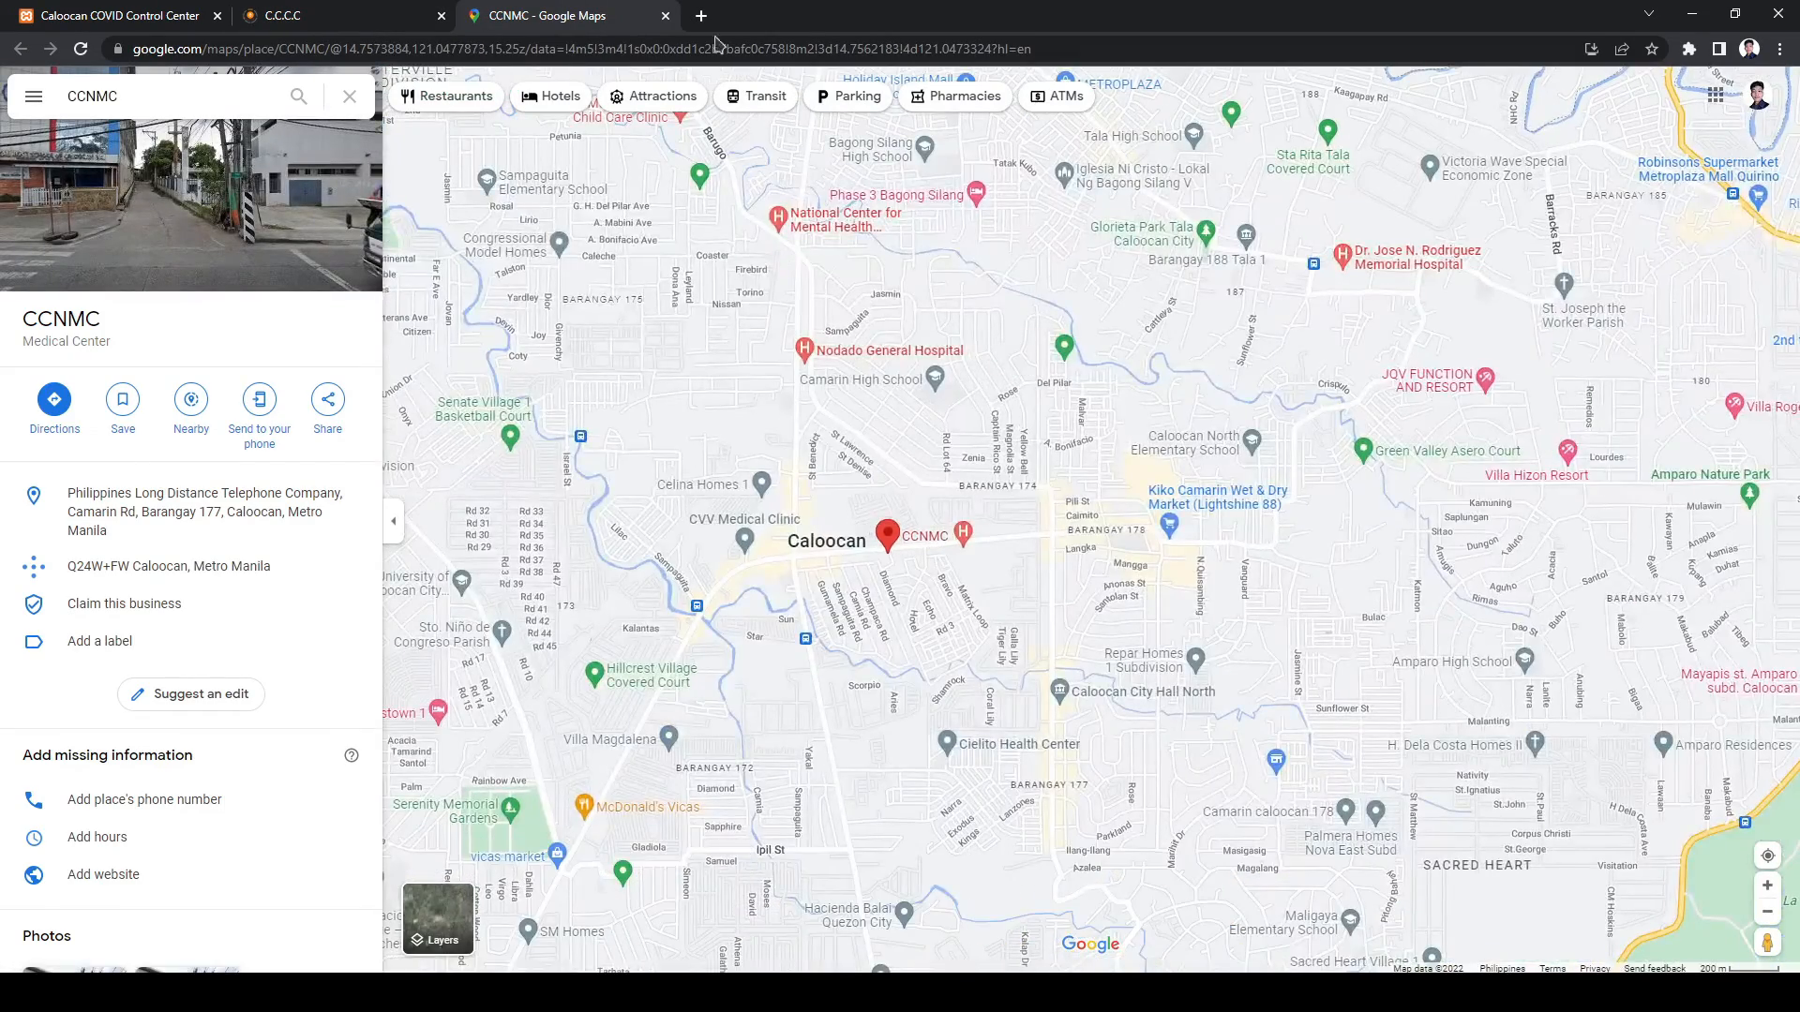
key(ctrl+w)
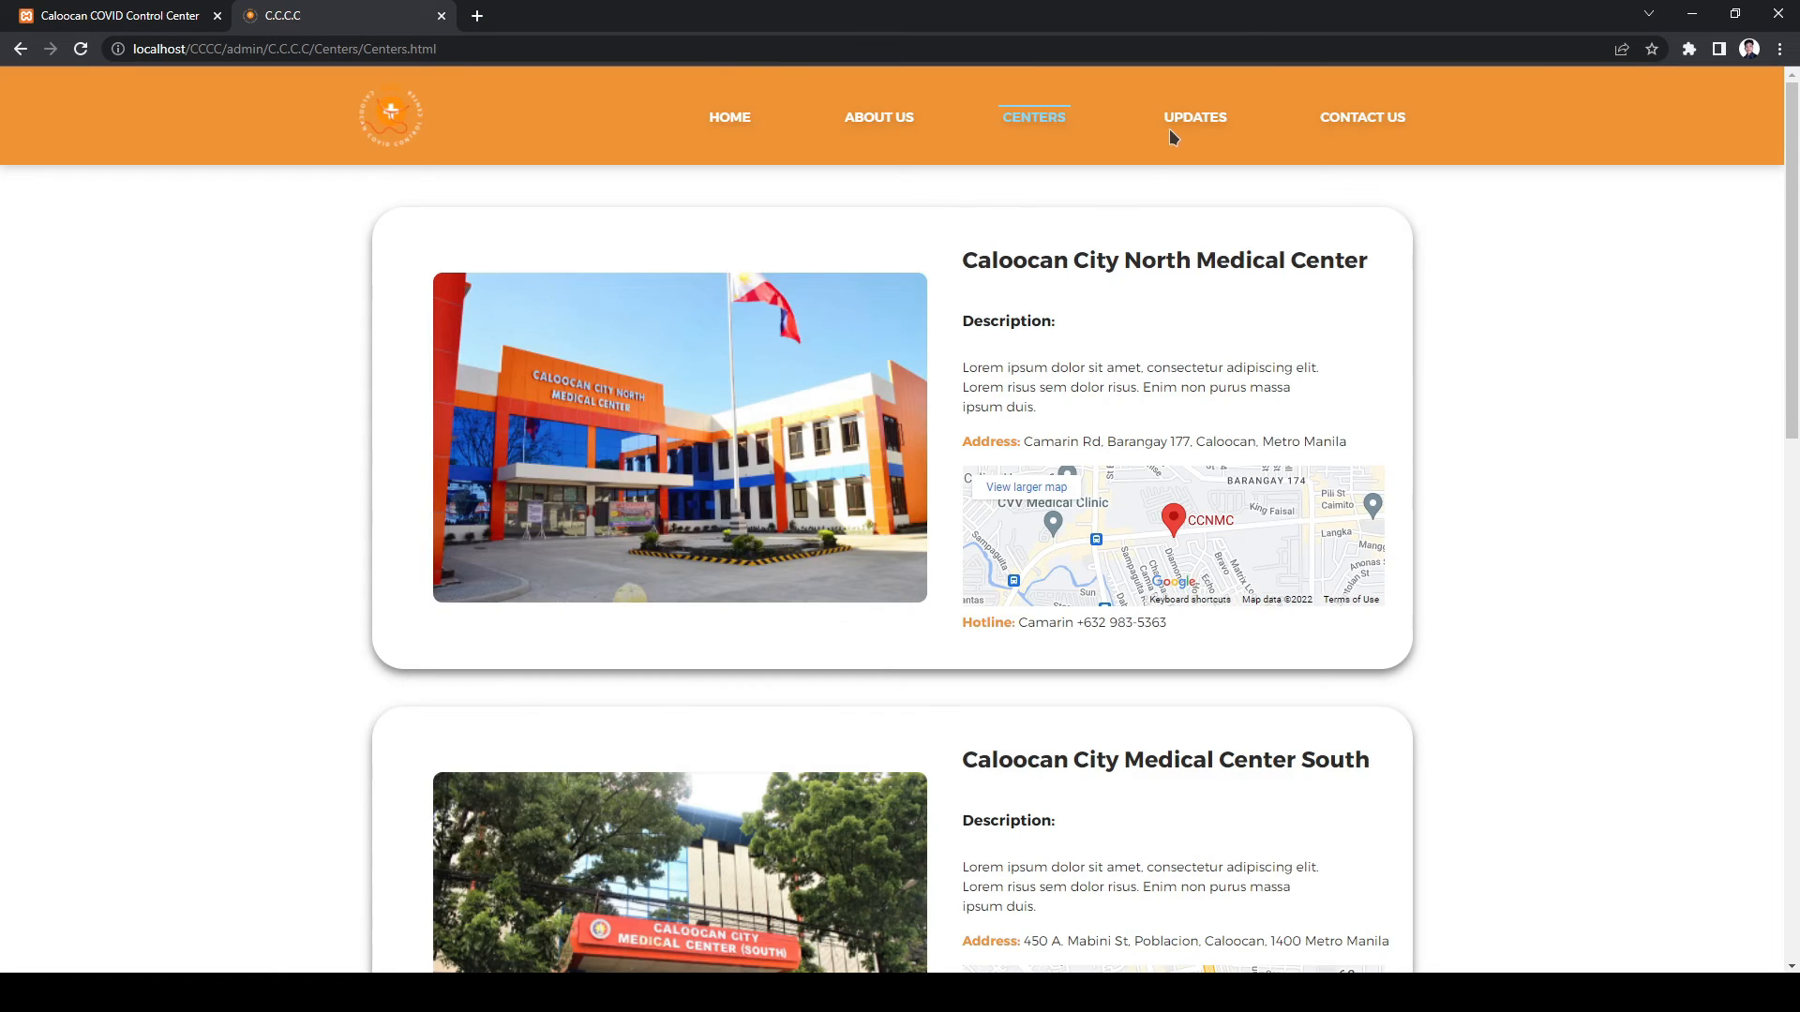
- Scroll through the Updates page's patient analytics chart and patient cards
click(1170, 135)
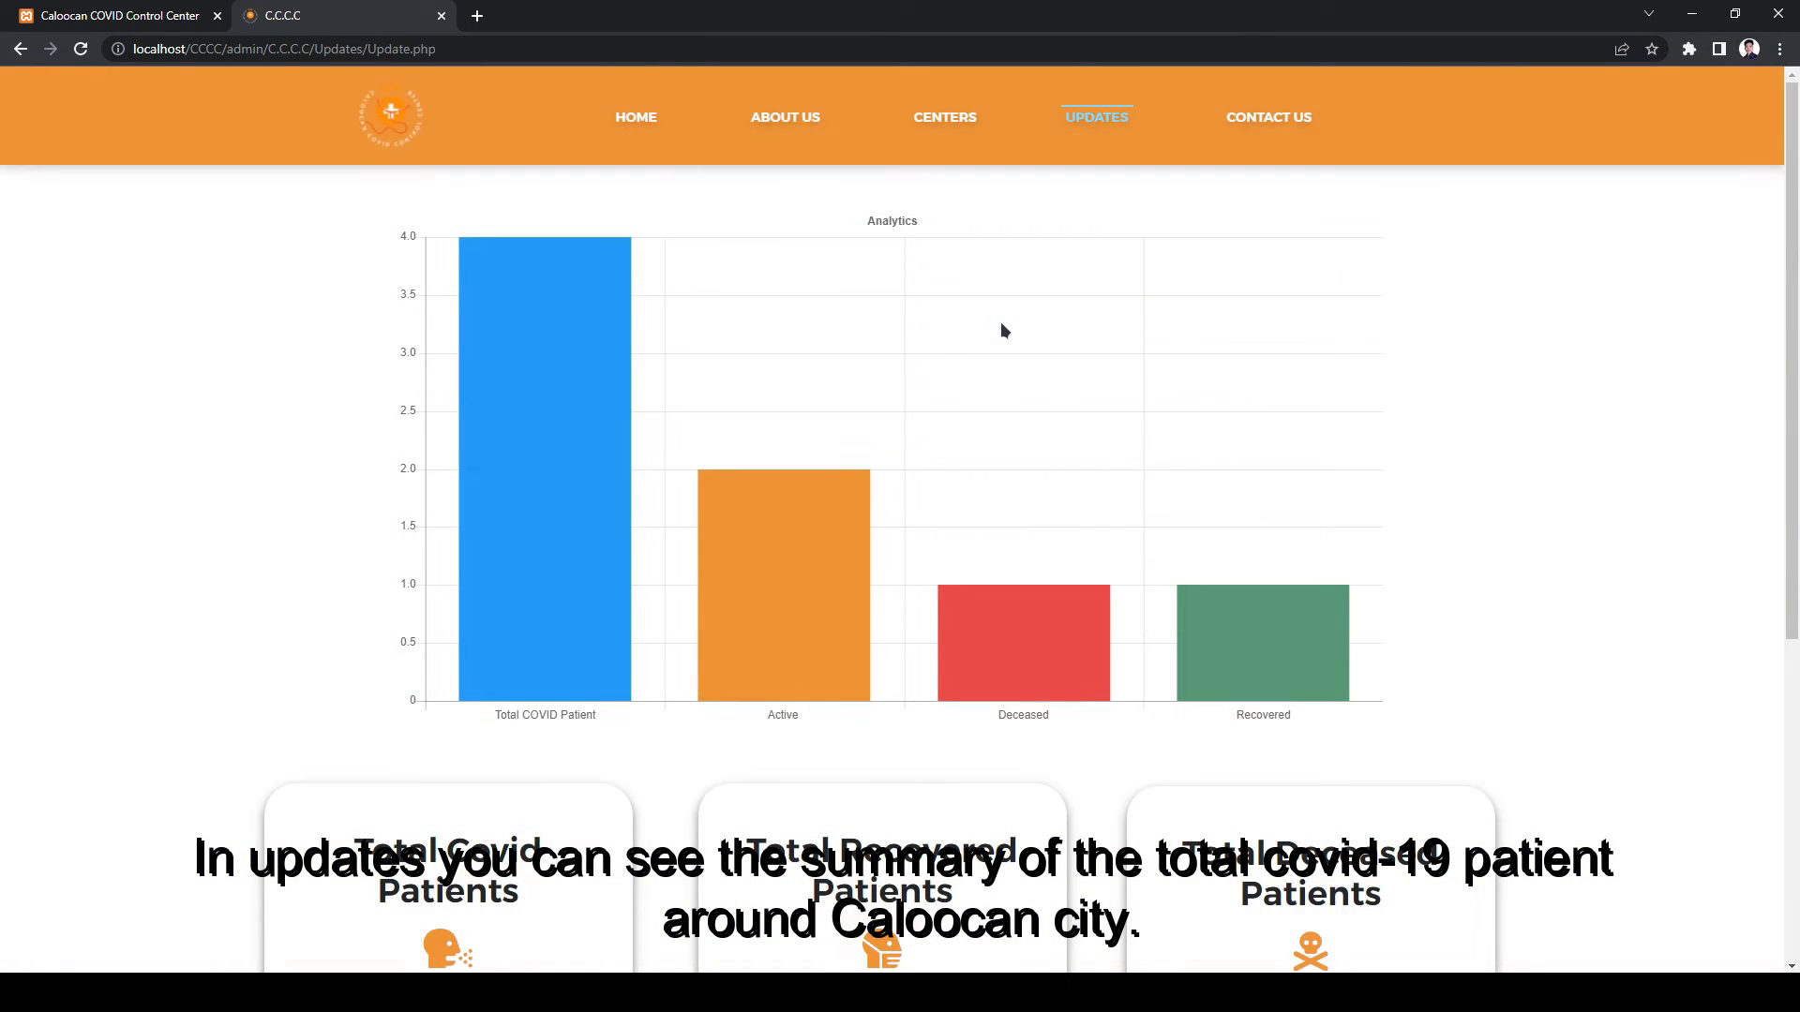
scroll(1001, 330, down, 4)
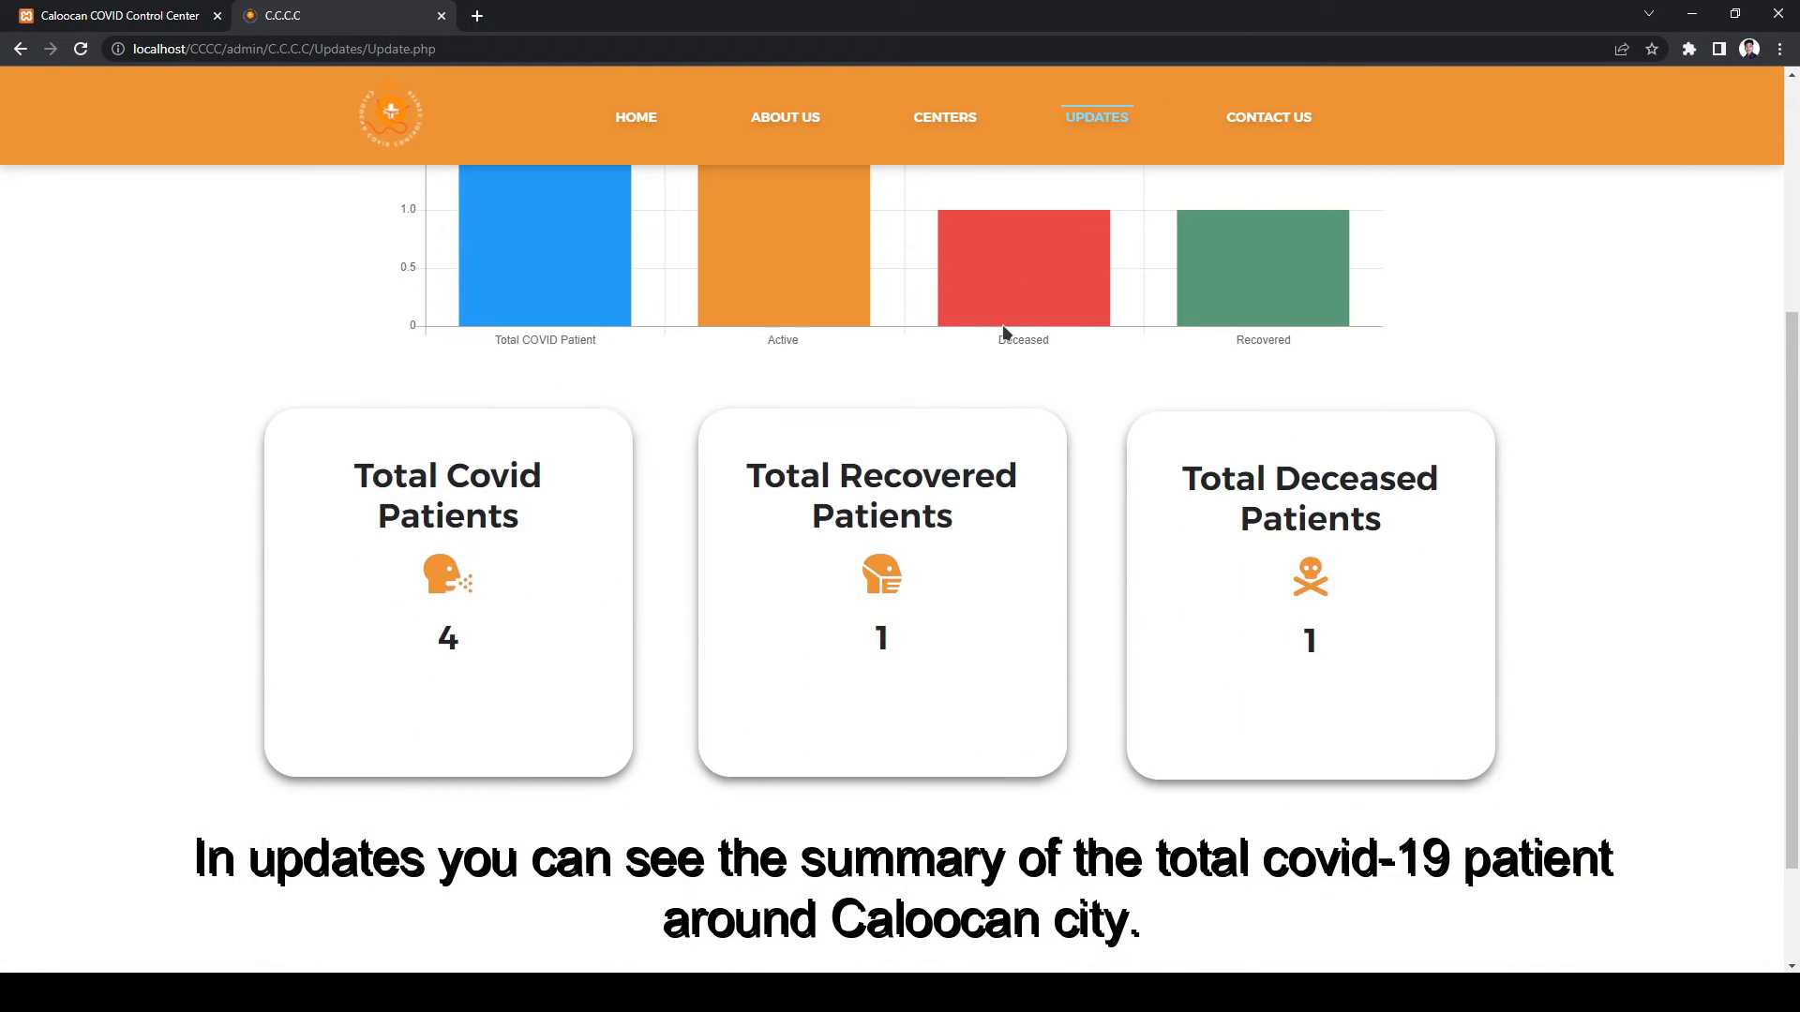
scroll(1003, 330, up, 4)
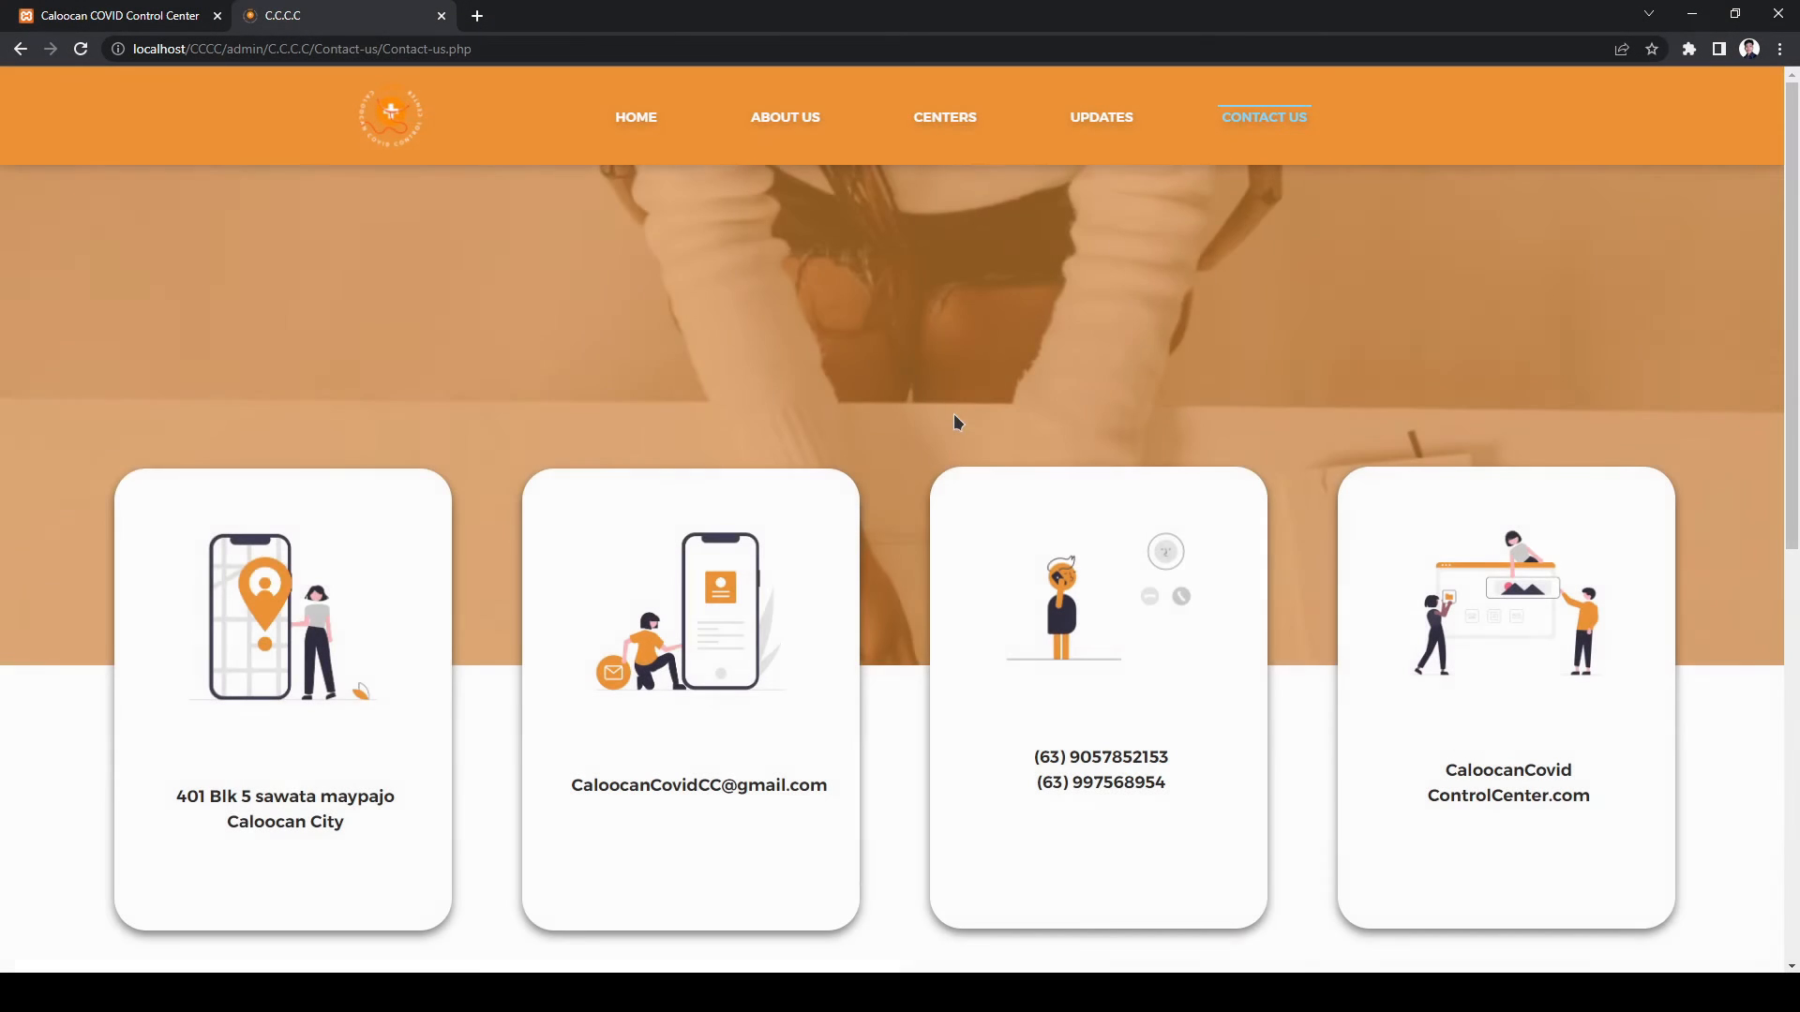
scroll(953, 413, down, 5)
- Enter the inquirer's full name and e-mail address in the inquiry form
scroll(955, 416, down, 2)
click(653, 497)
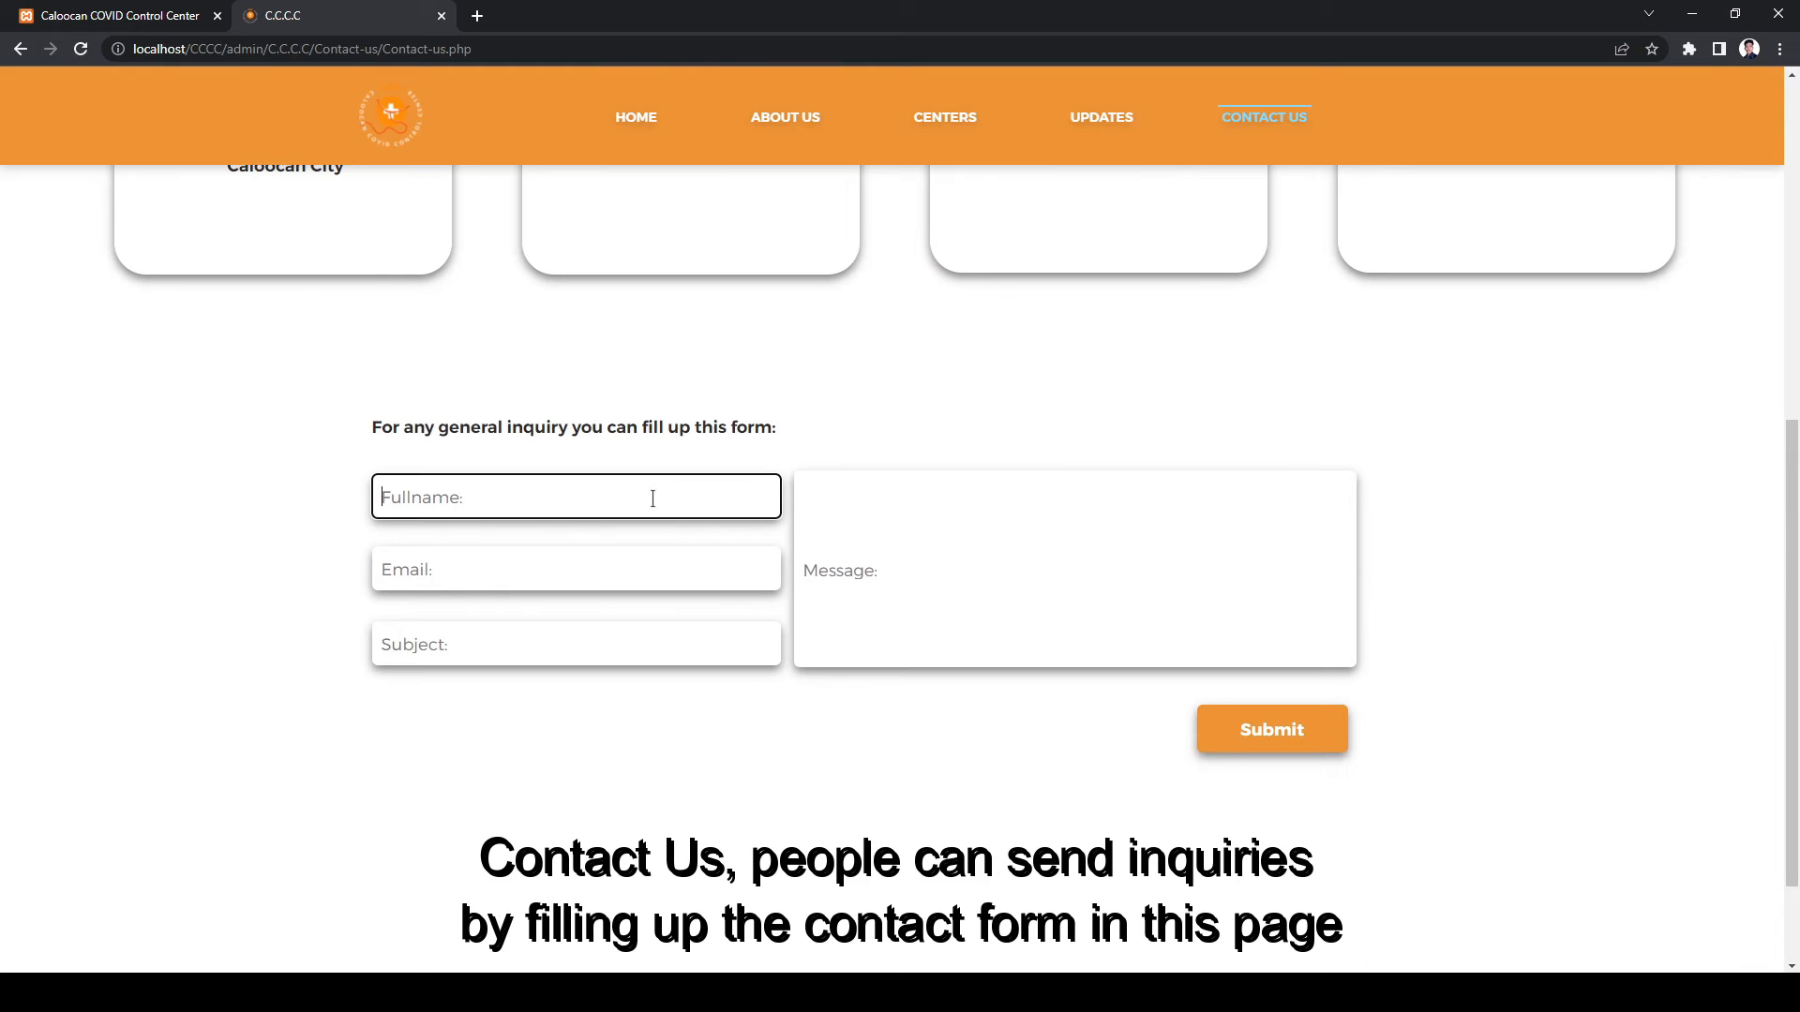
key(Tab)
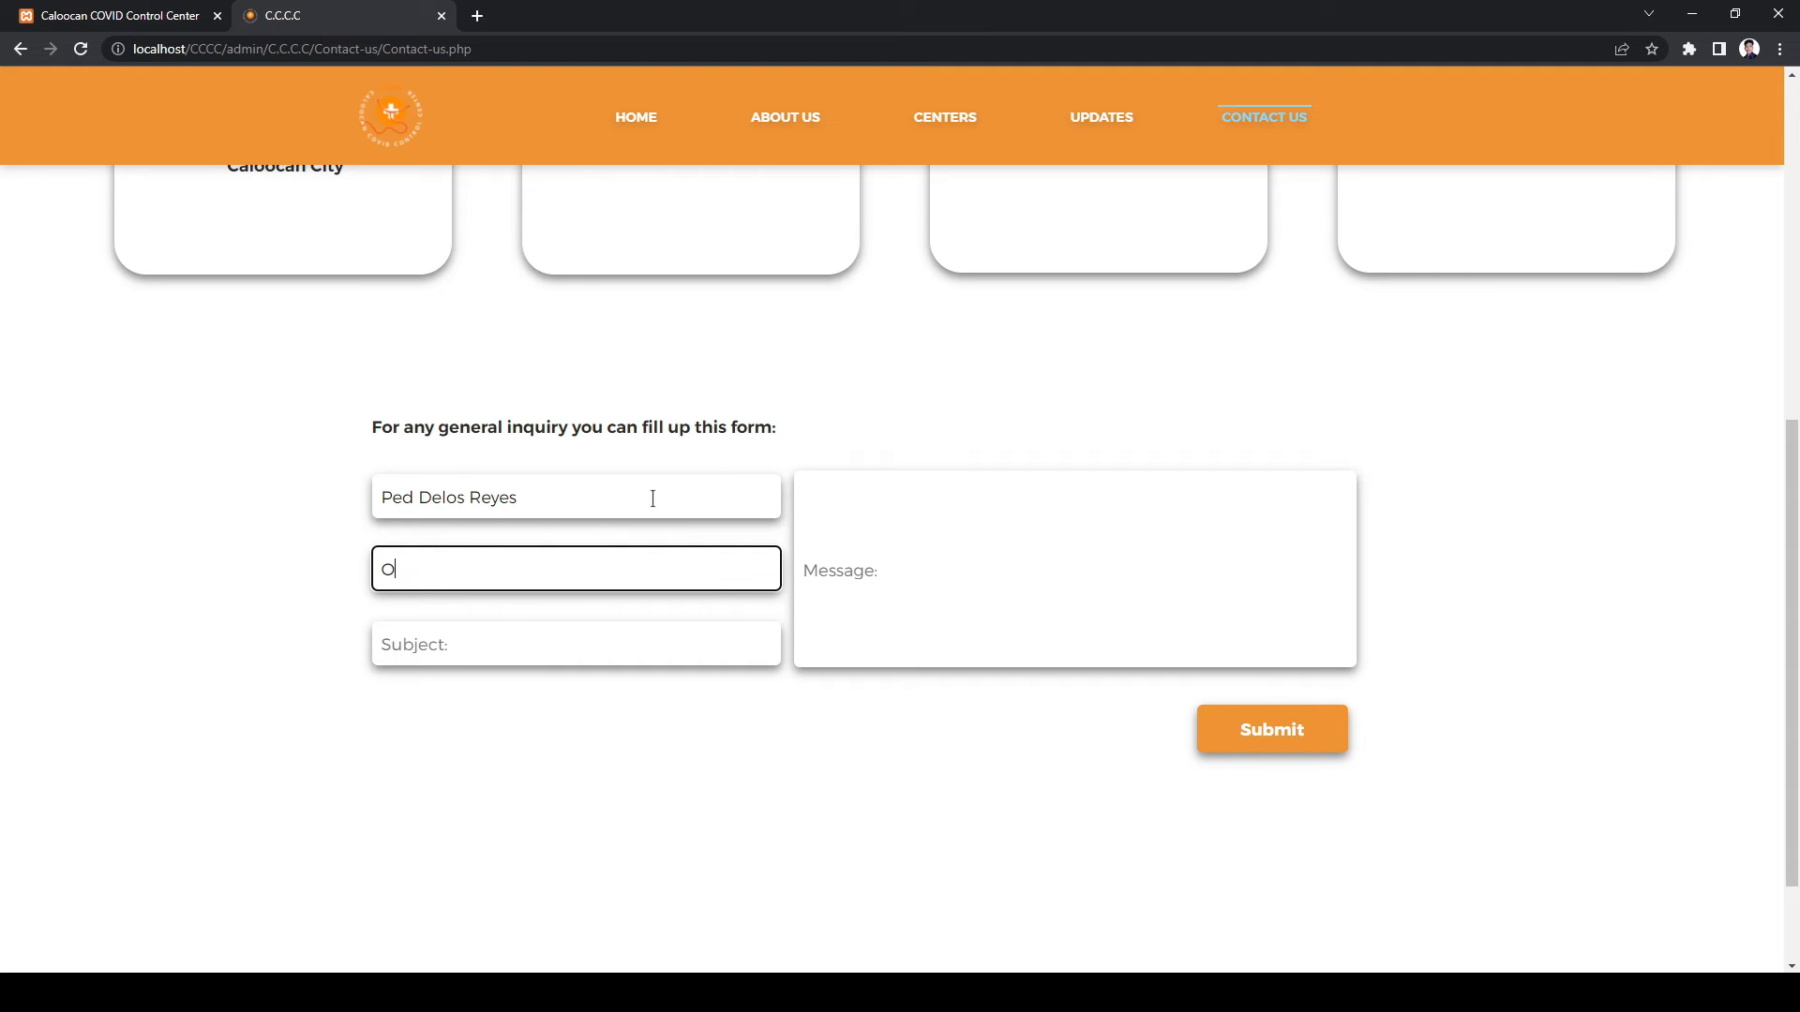
key(Tab)
- Enter subject 'inquire regarding COVID' with a headache and fever message, submit, and check admin inquiries
text(in)
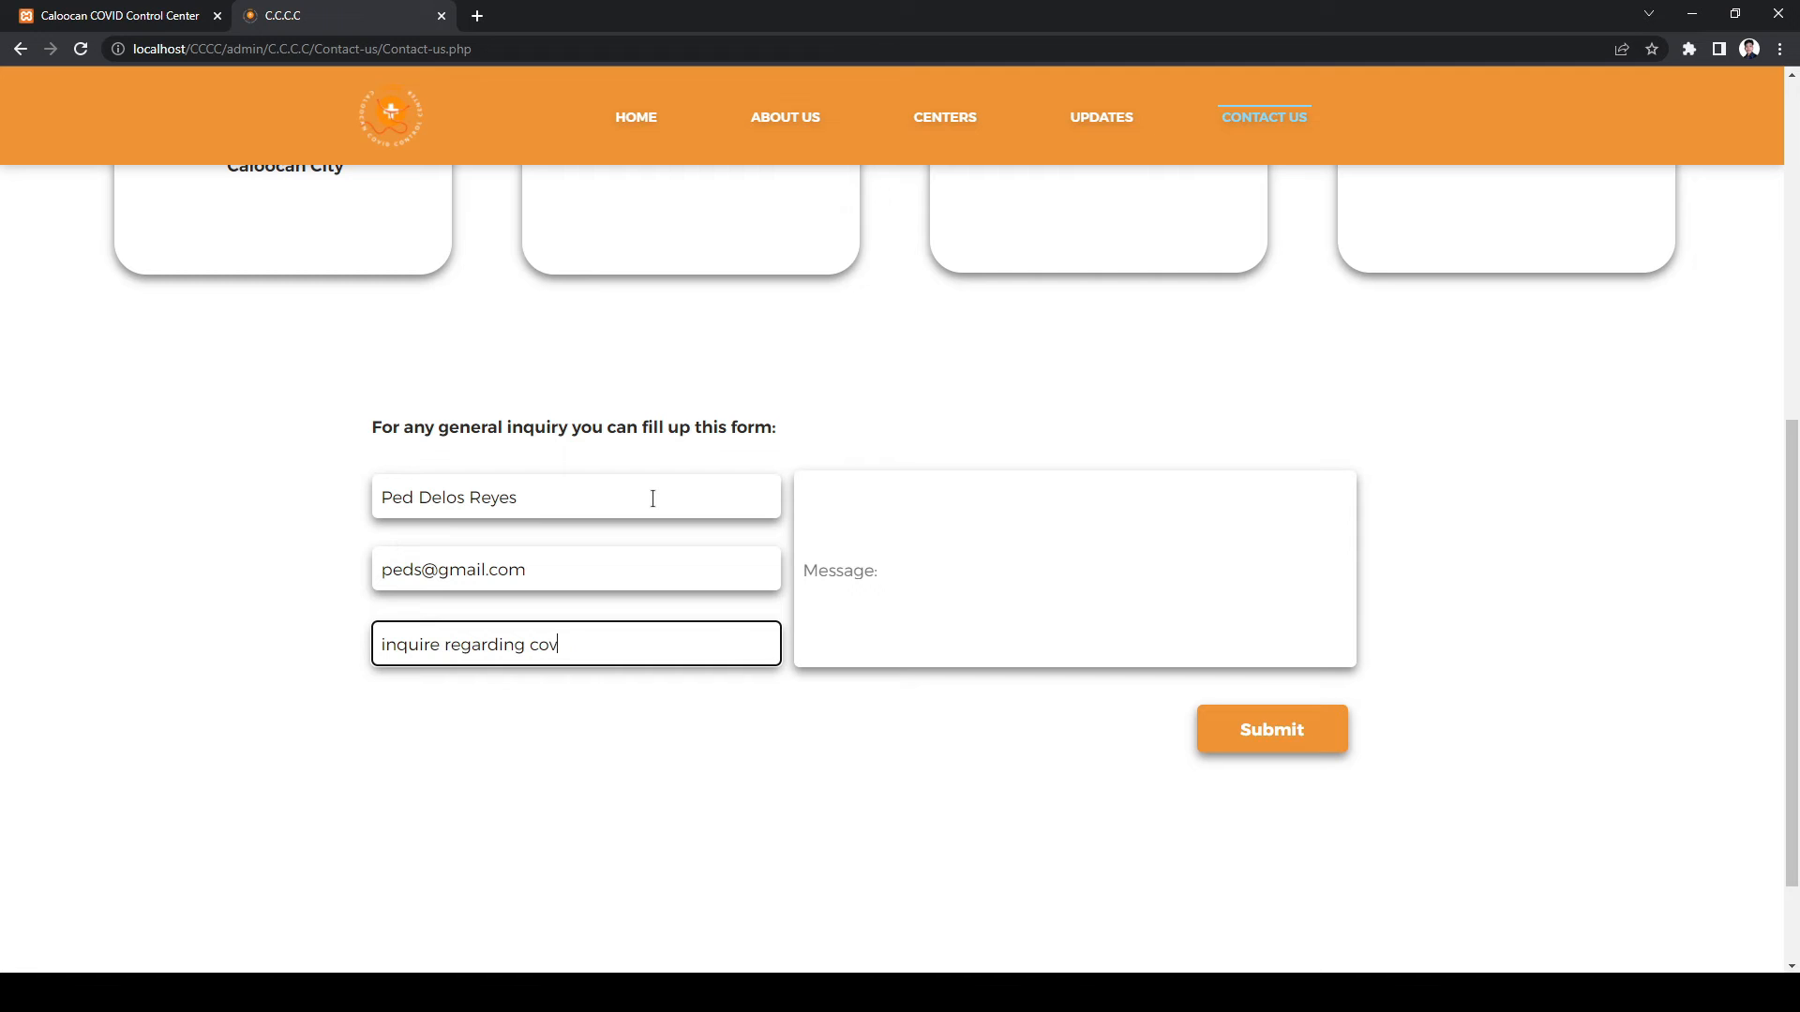
text(quire regarding COVID)
key(Tab)
text(I ha)
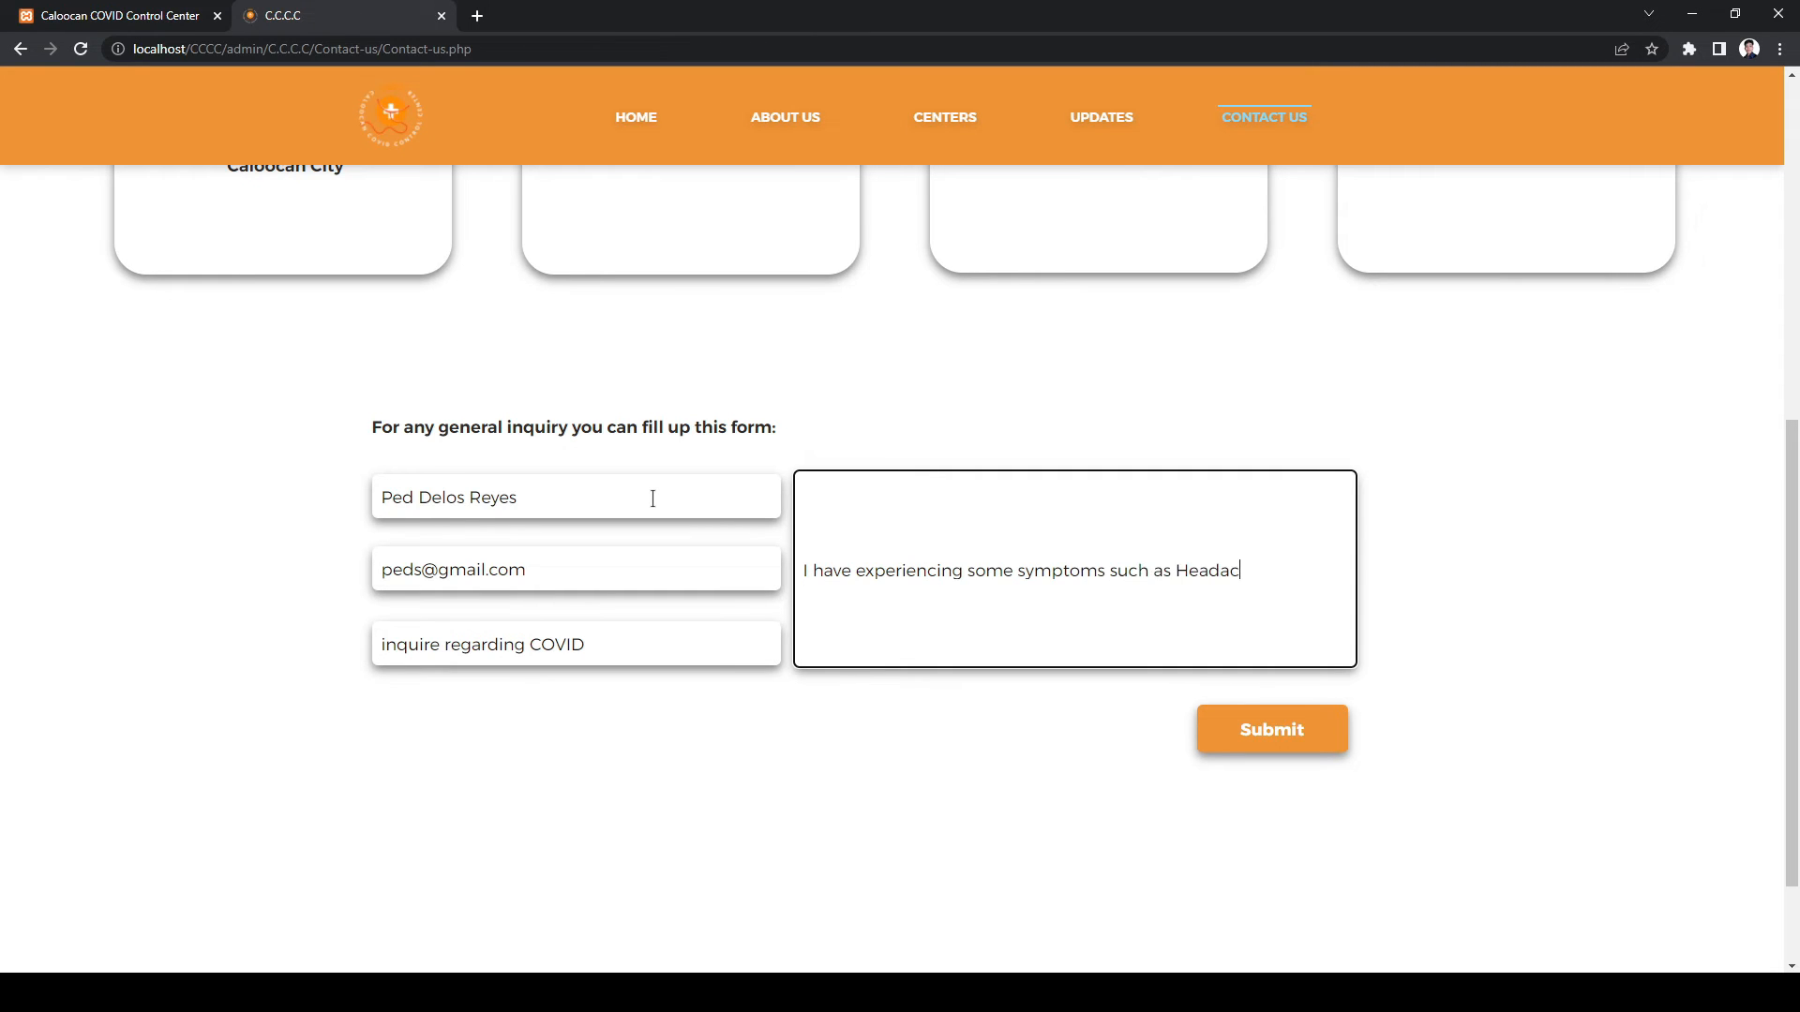
key(BackSpace)
key(BackSpace)
text(ver)
click(1316, 733)
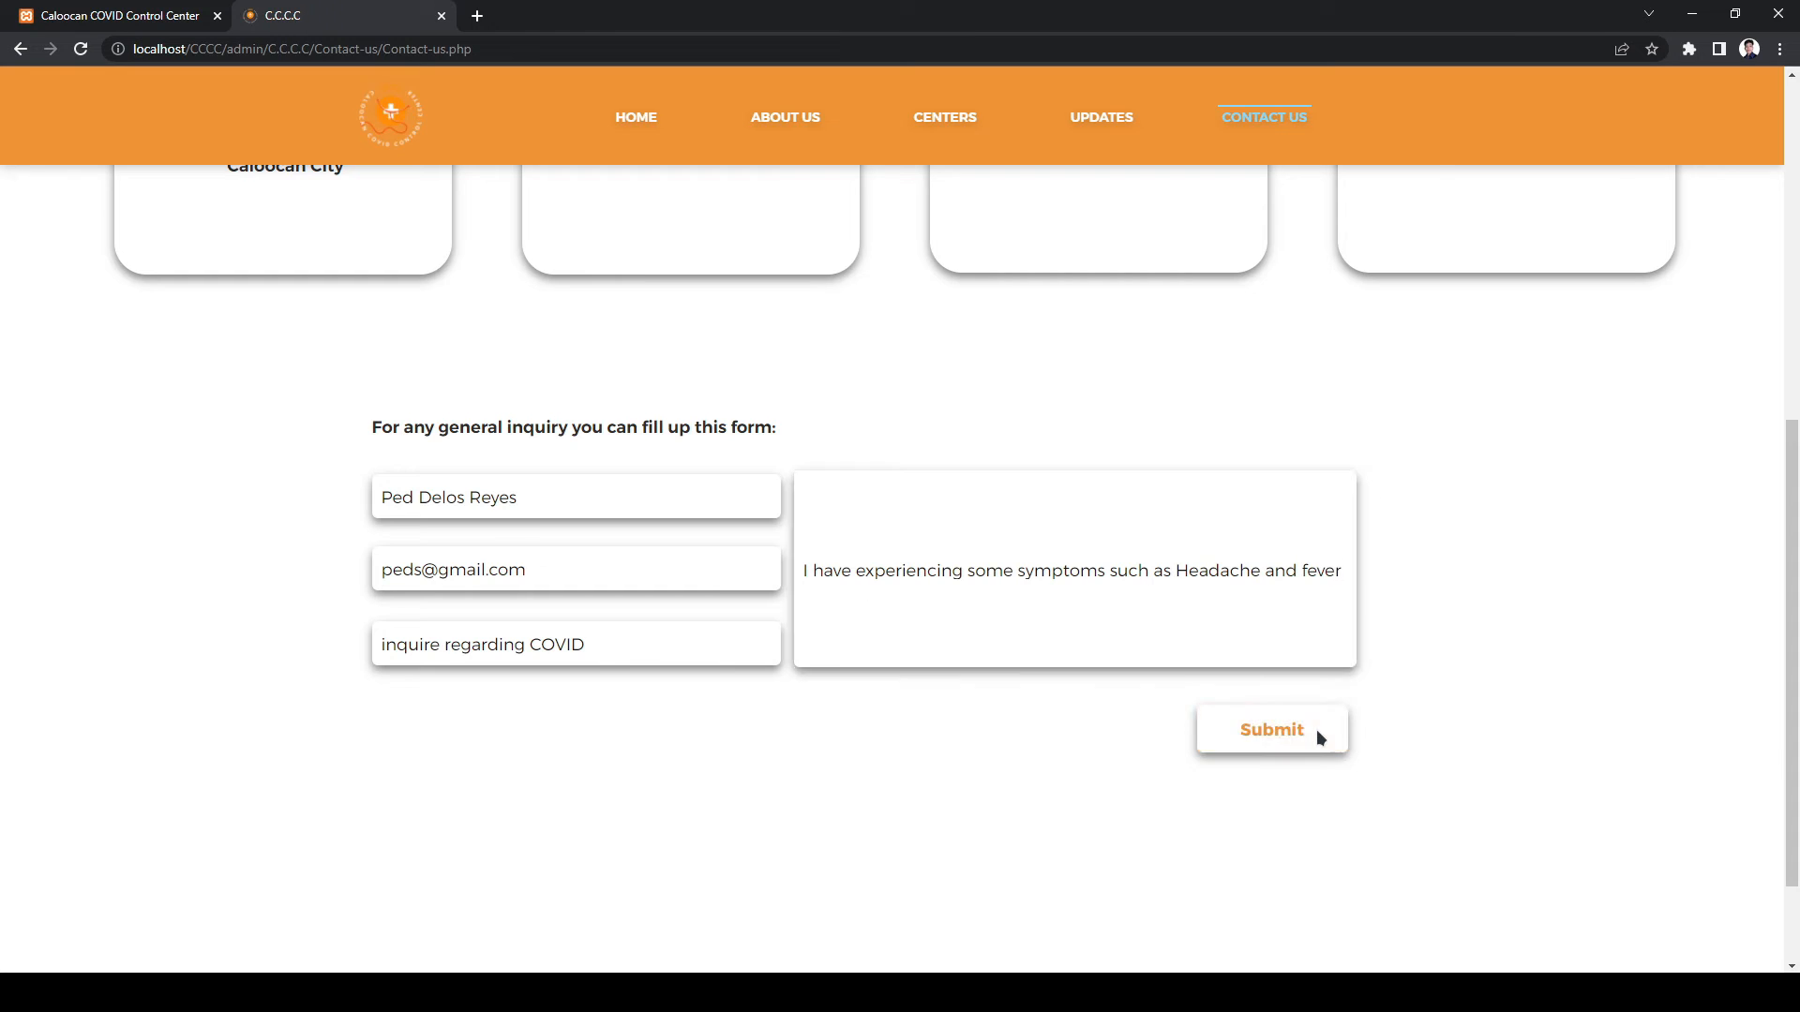
click(194, 25)
click(83, 50)
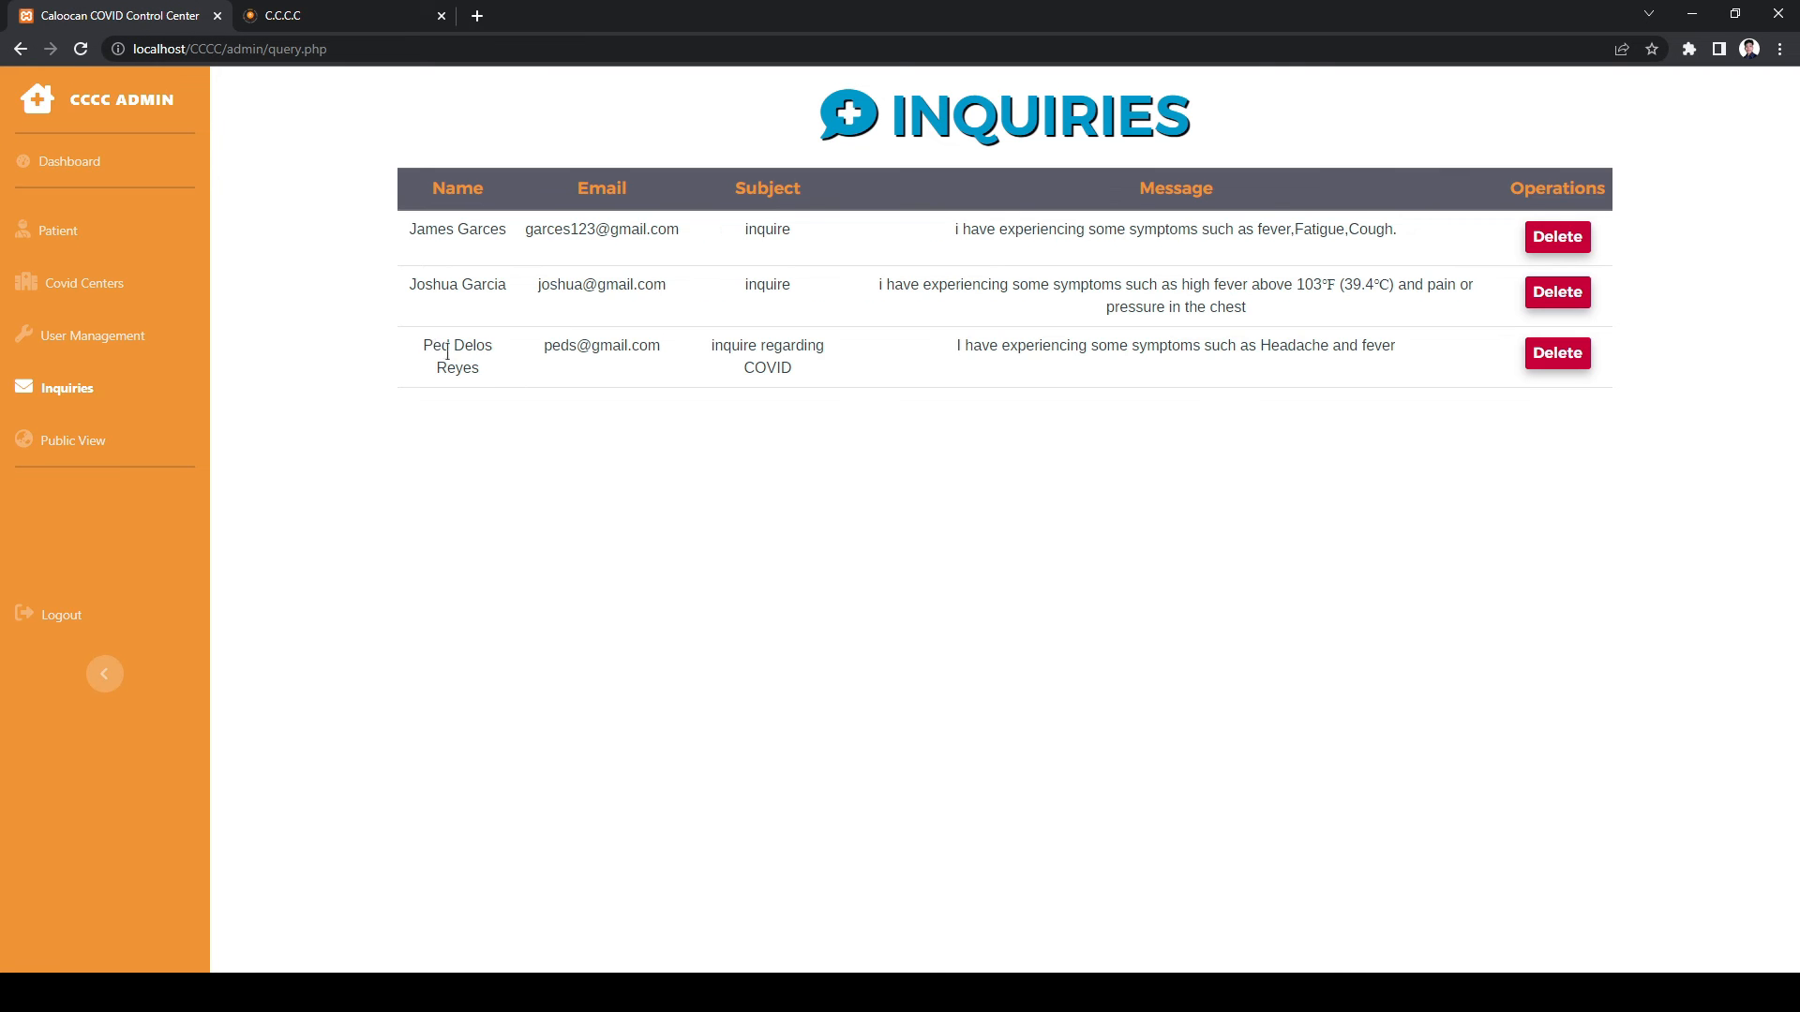
- Delete the third inquiry, log out, sign in with the encoder account, and open Patient
click(1556, 354)
click(62, 615)
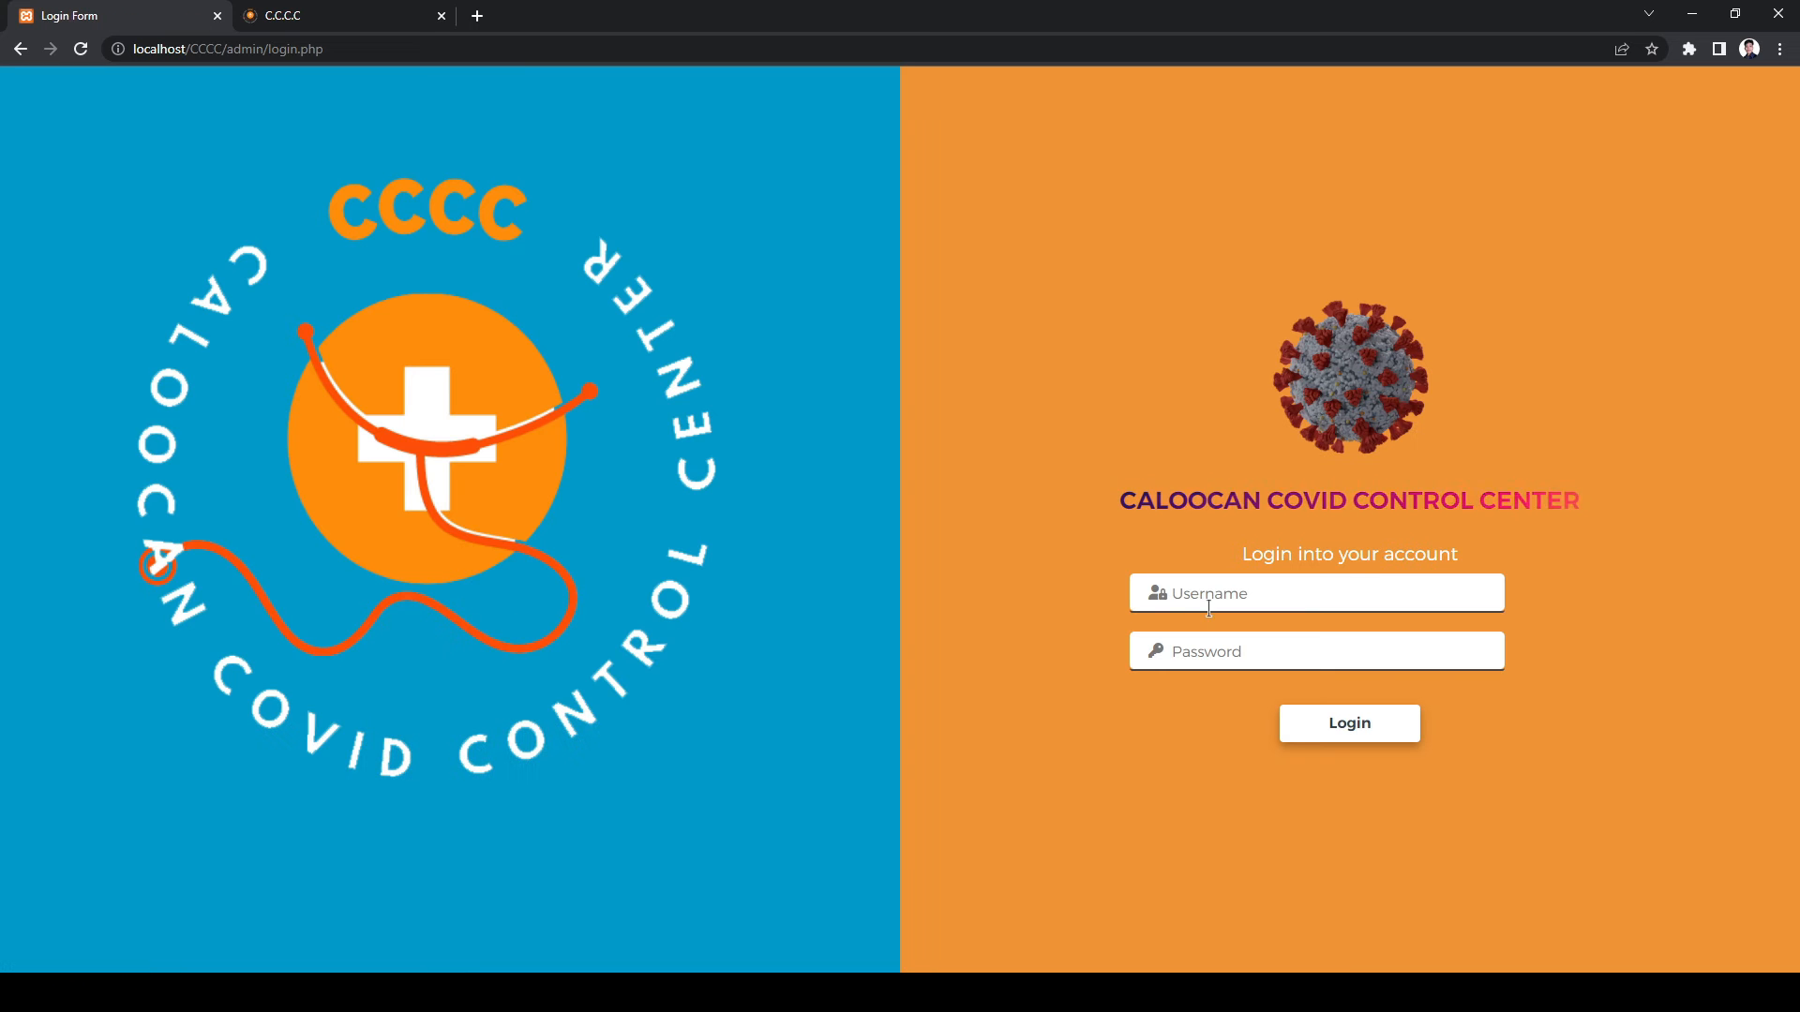
text(r)
key(Tab)
text(12345)
key(Return)
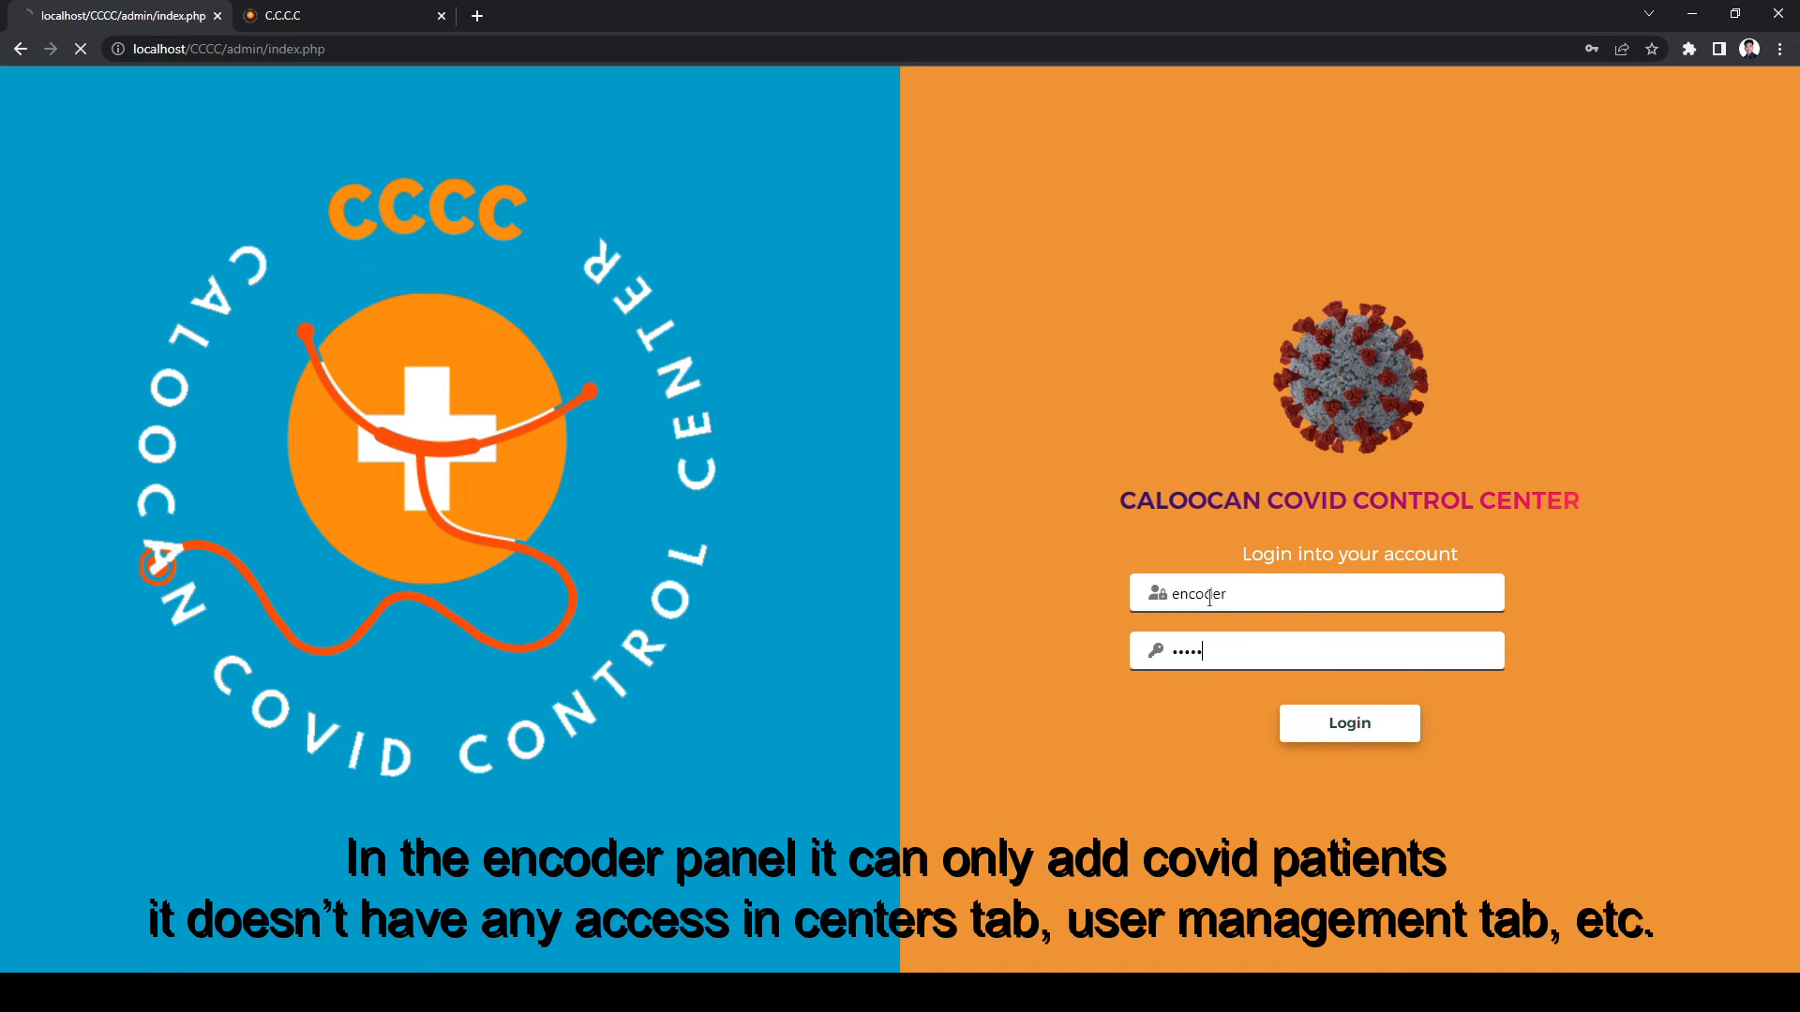
click(135, 227)
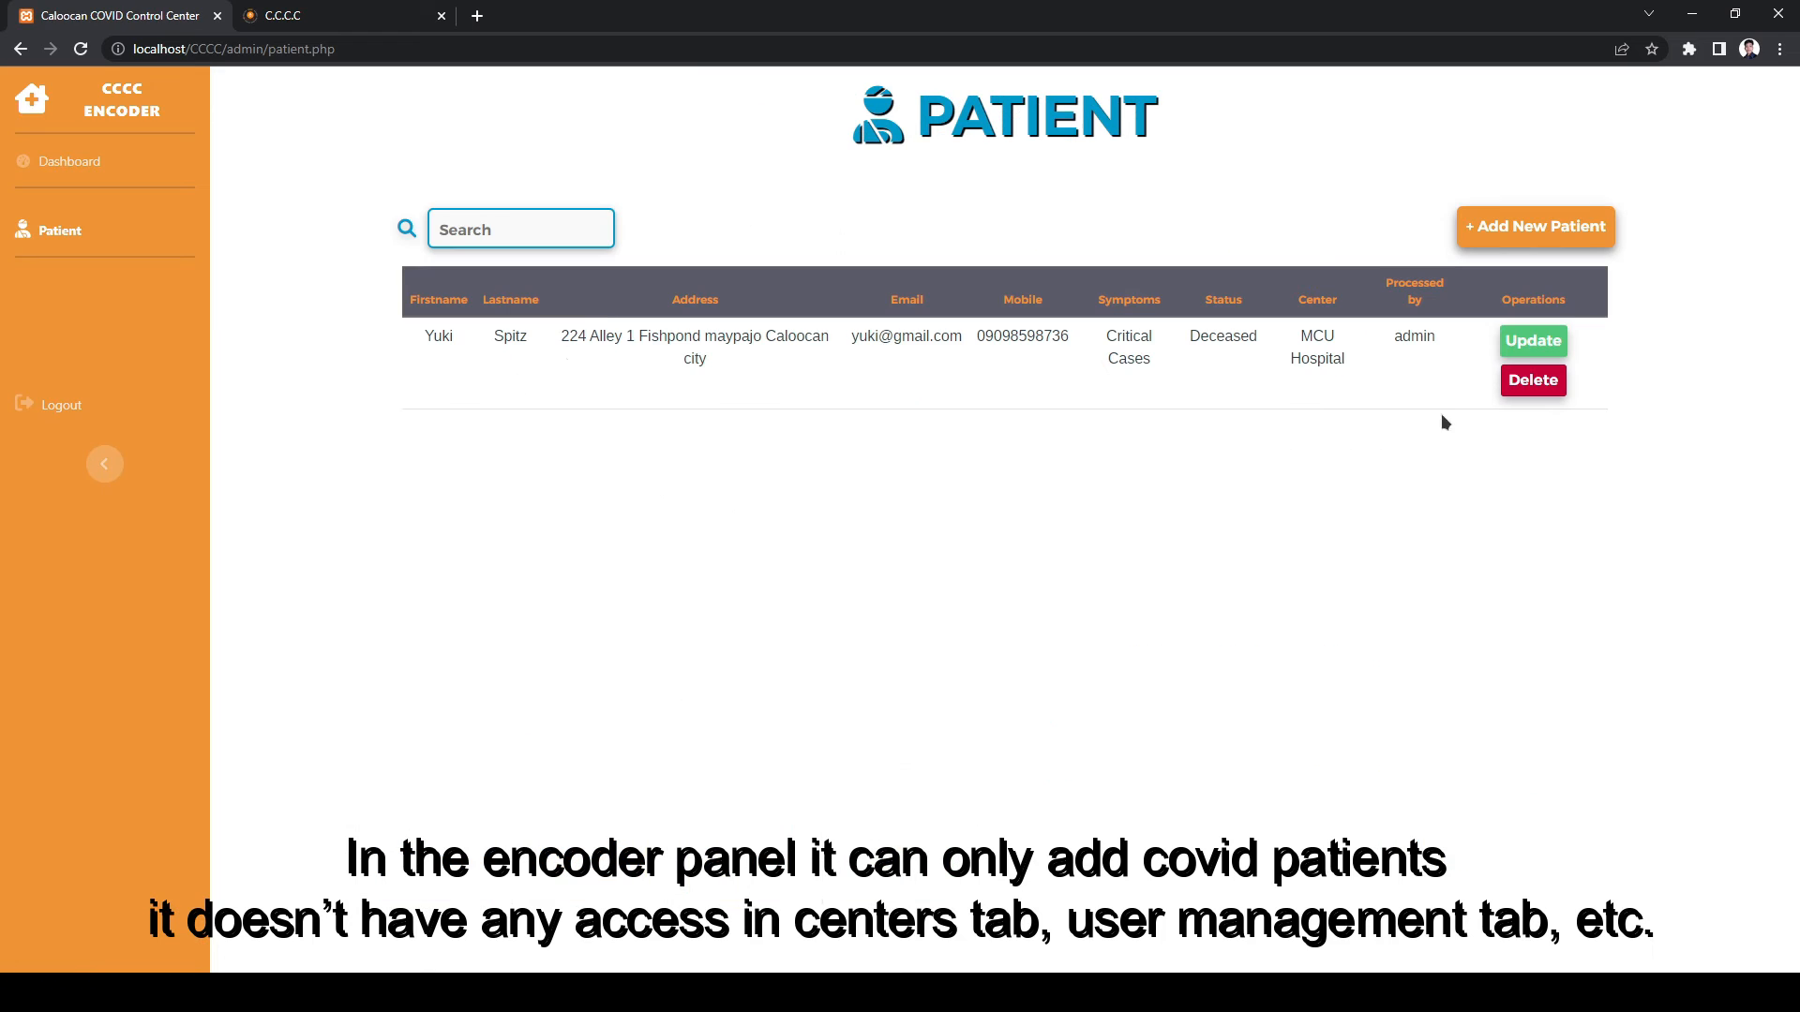
- Start a new patient record with the patient's first name, last name and e-mail
click(1536, 226)
click(882, 192)
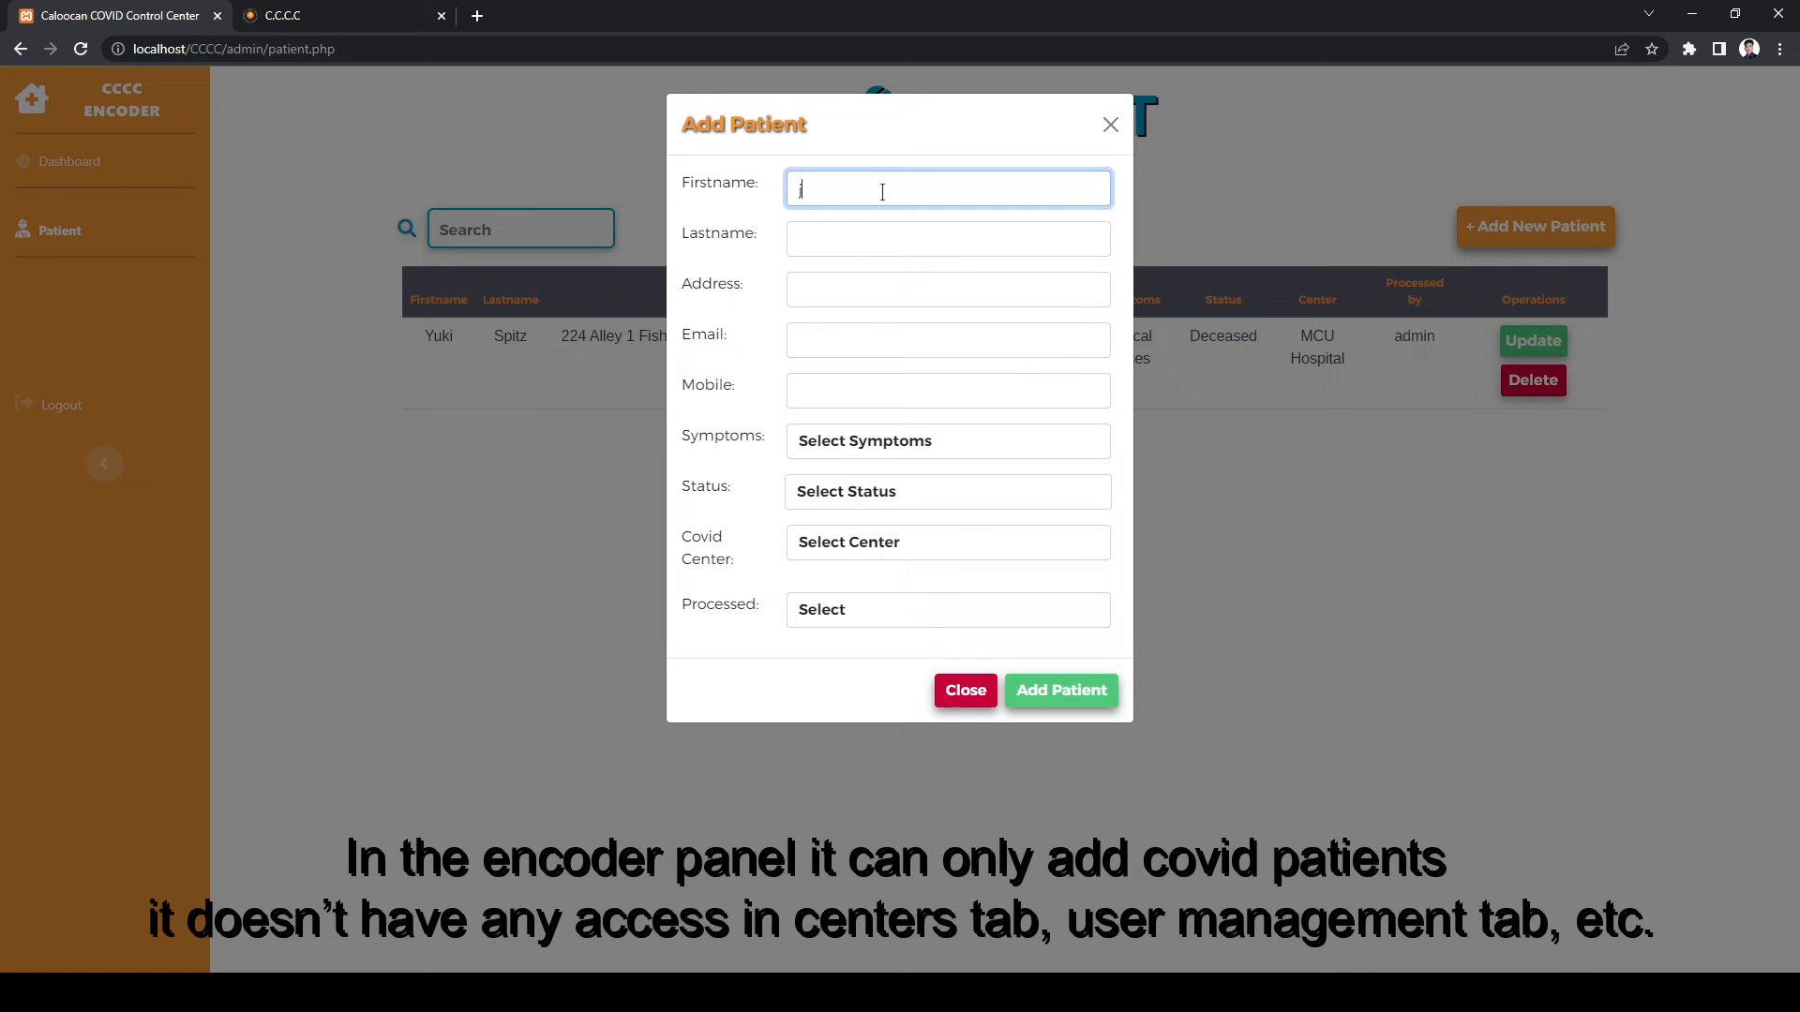
key(Tab)
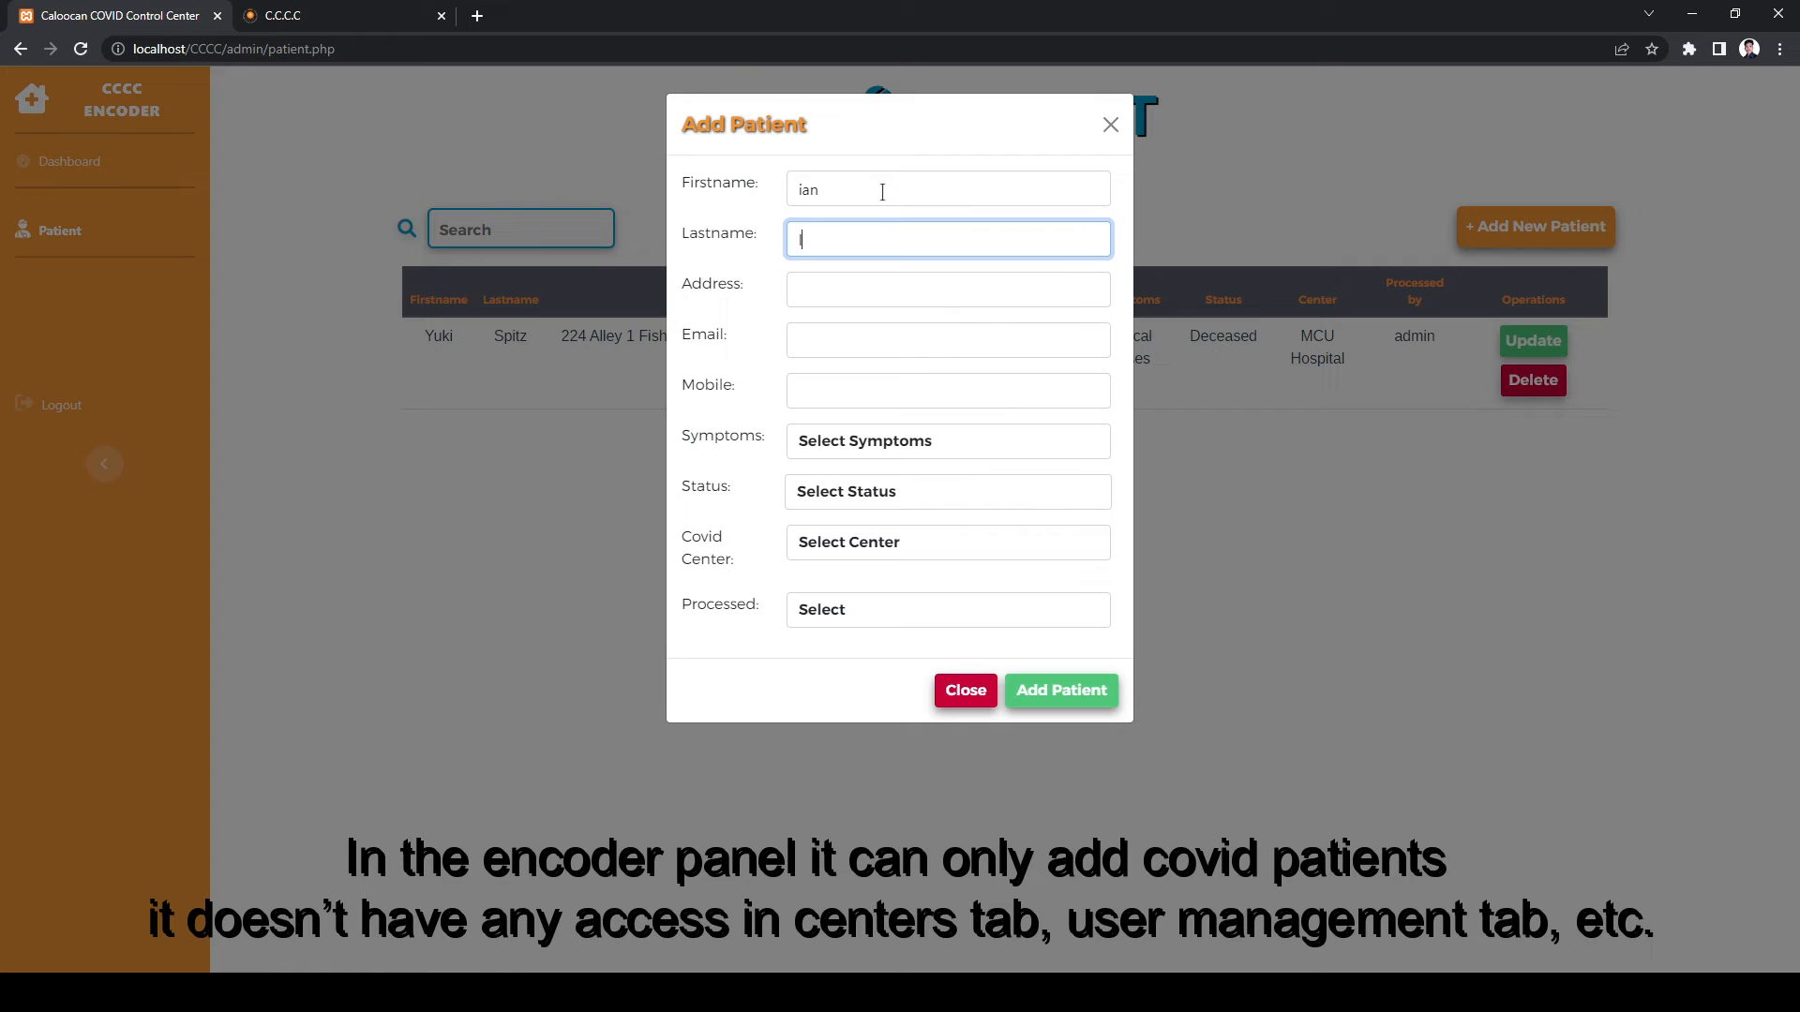
key(Tab)
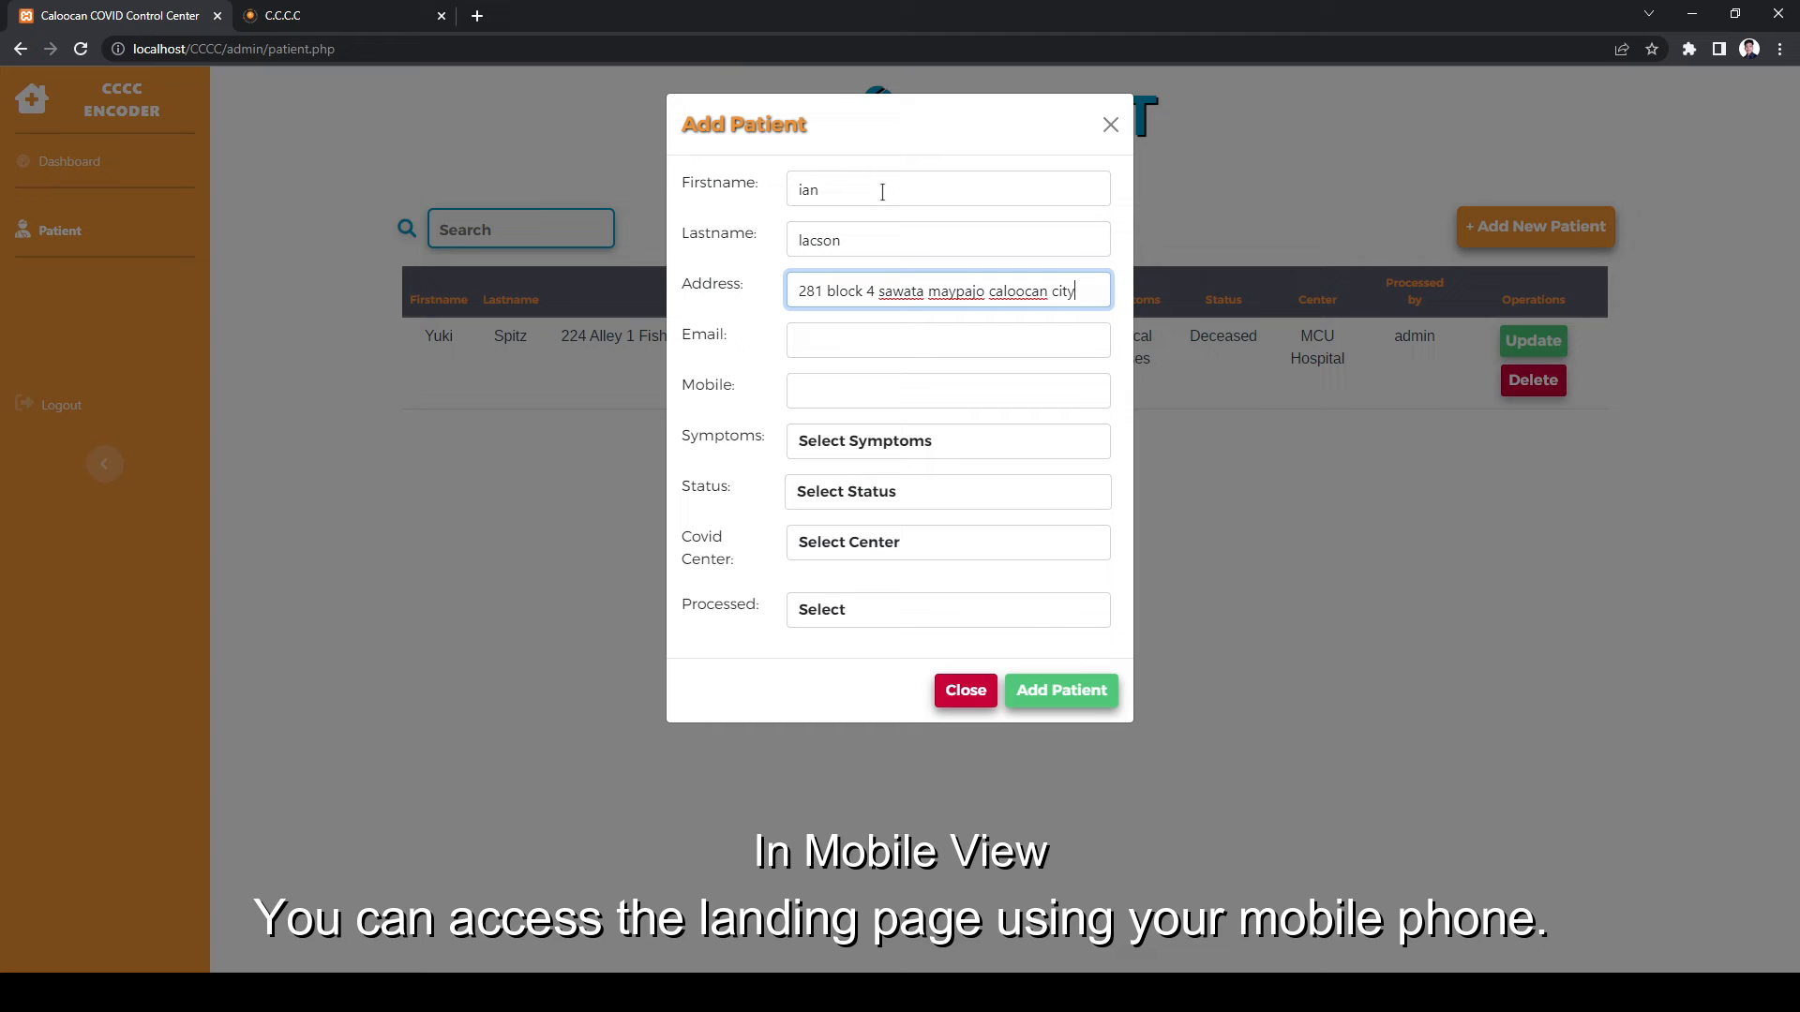
key(Tab)
key(Tab)
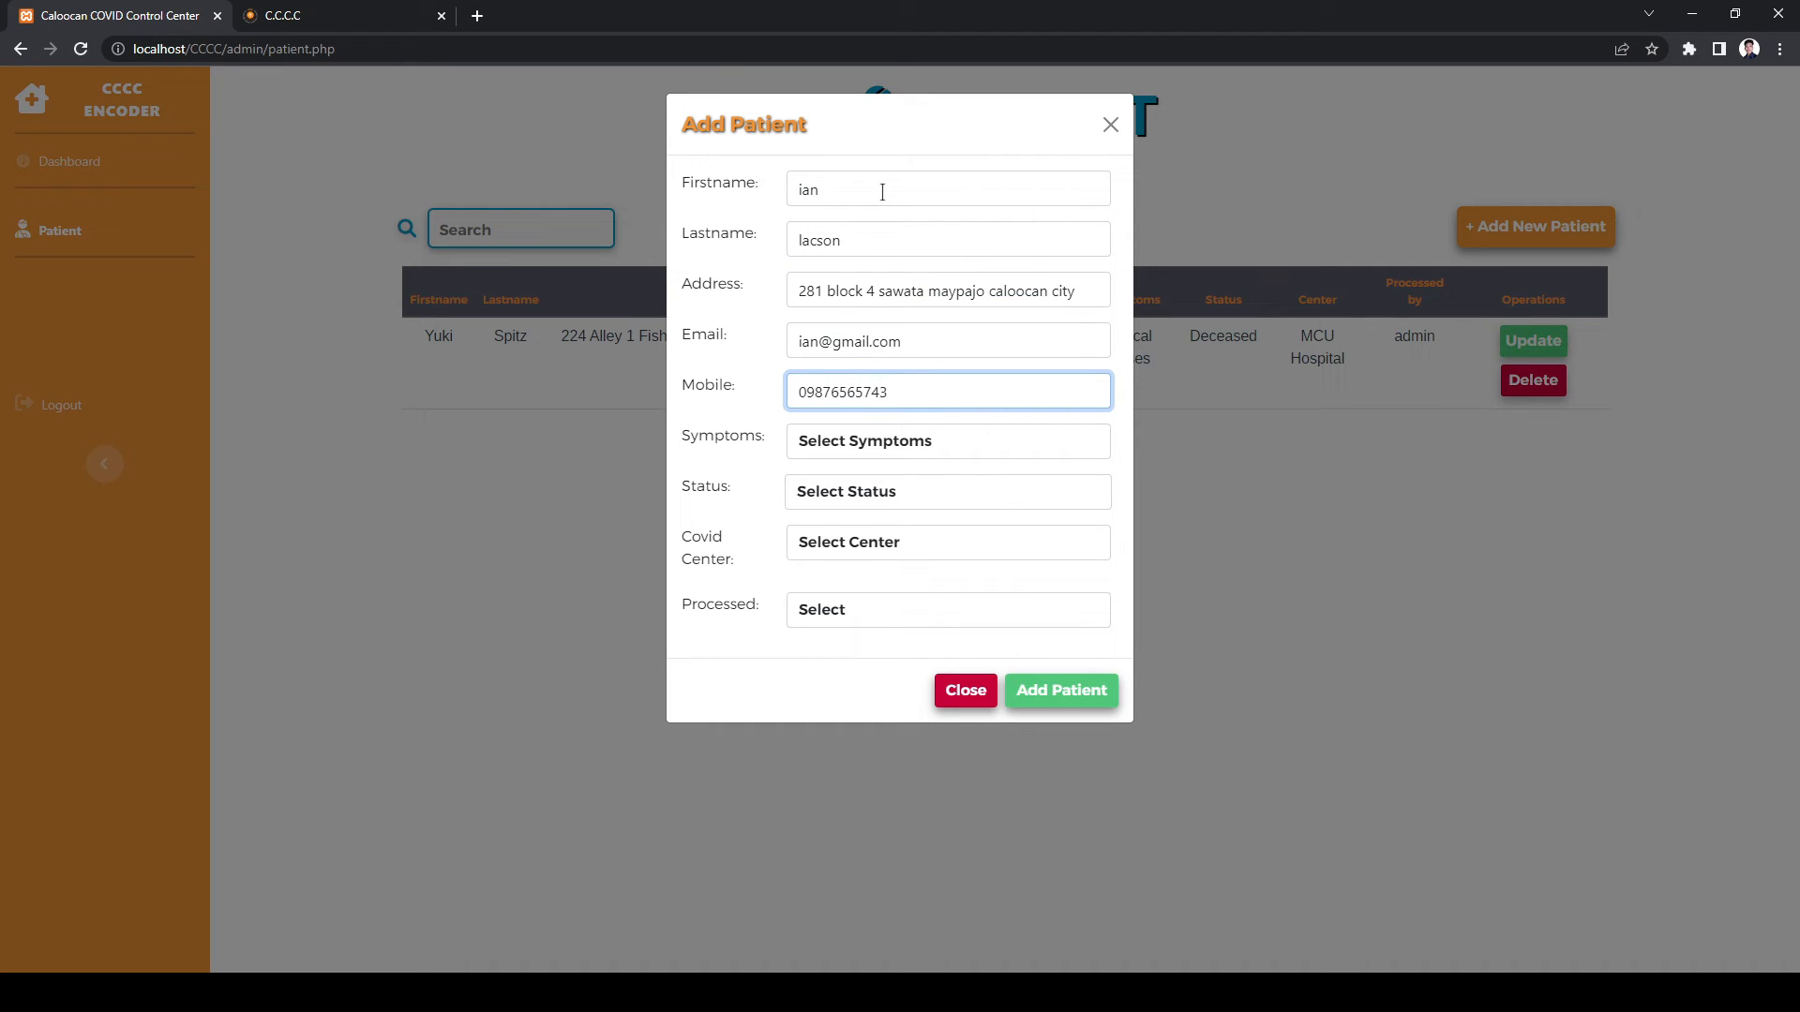
- Set Mild to moderate, Active, MCU Hospital, processed by encoder; save, delete the record, log out
click(916, 450)
click(849, 506)
click(848, 491)
click(852, 542)
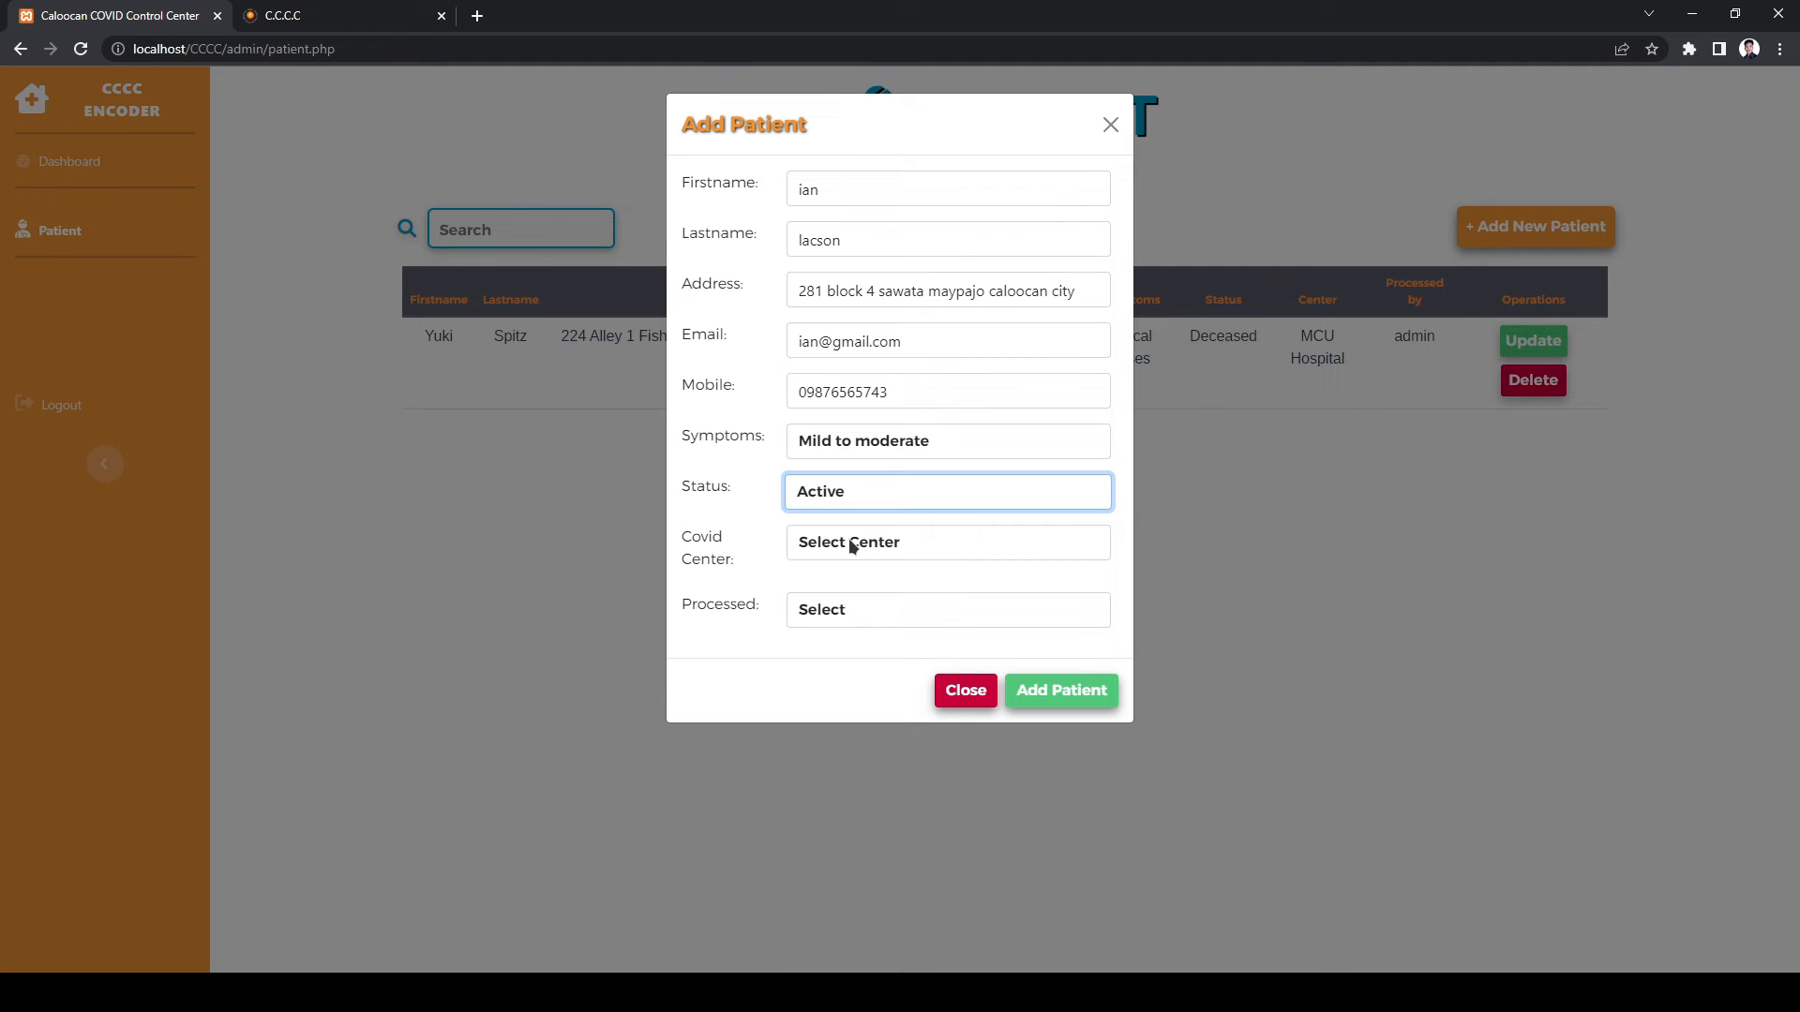
click(852, 545)
click(843, 626)
click(848, 610)
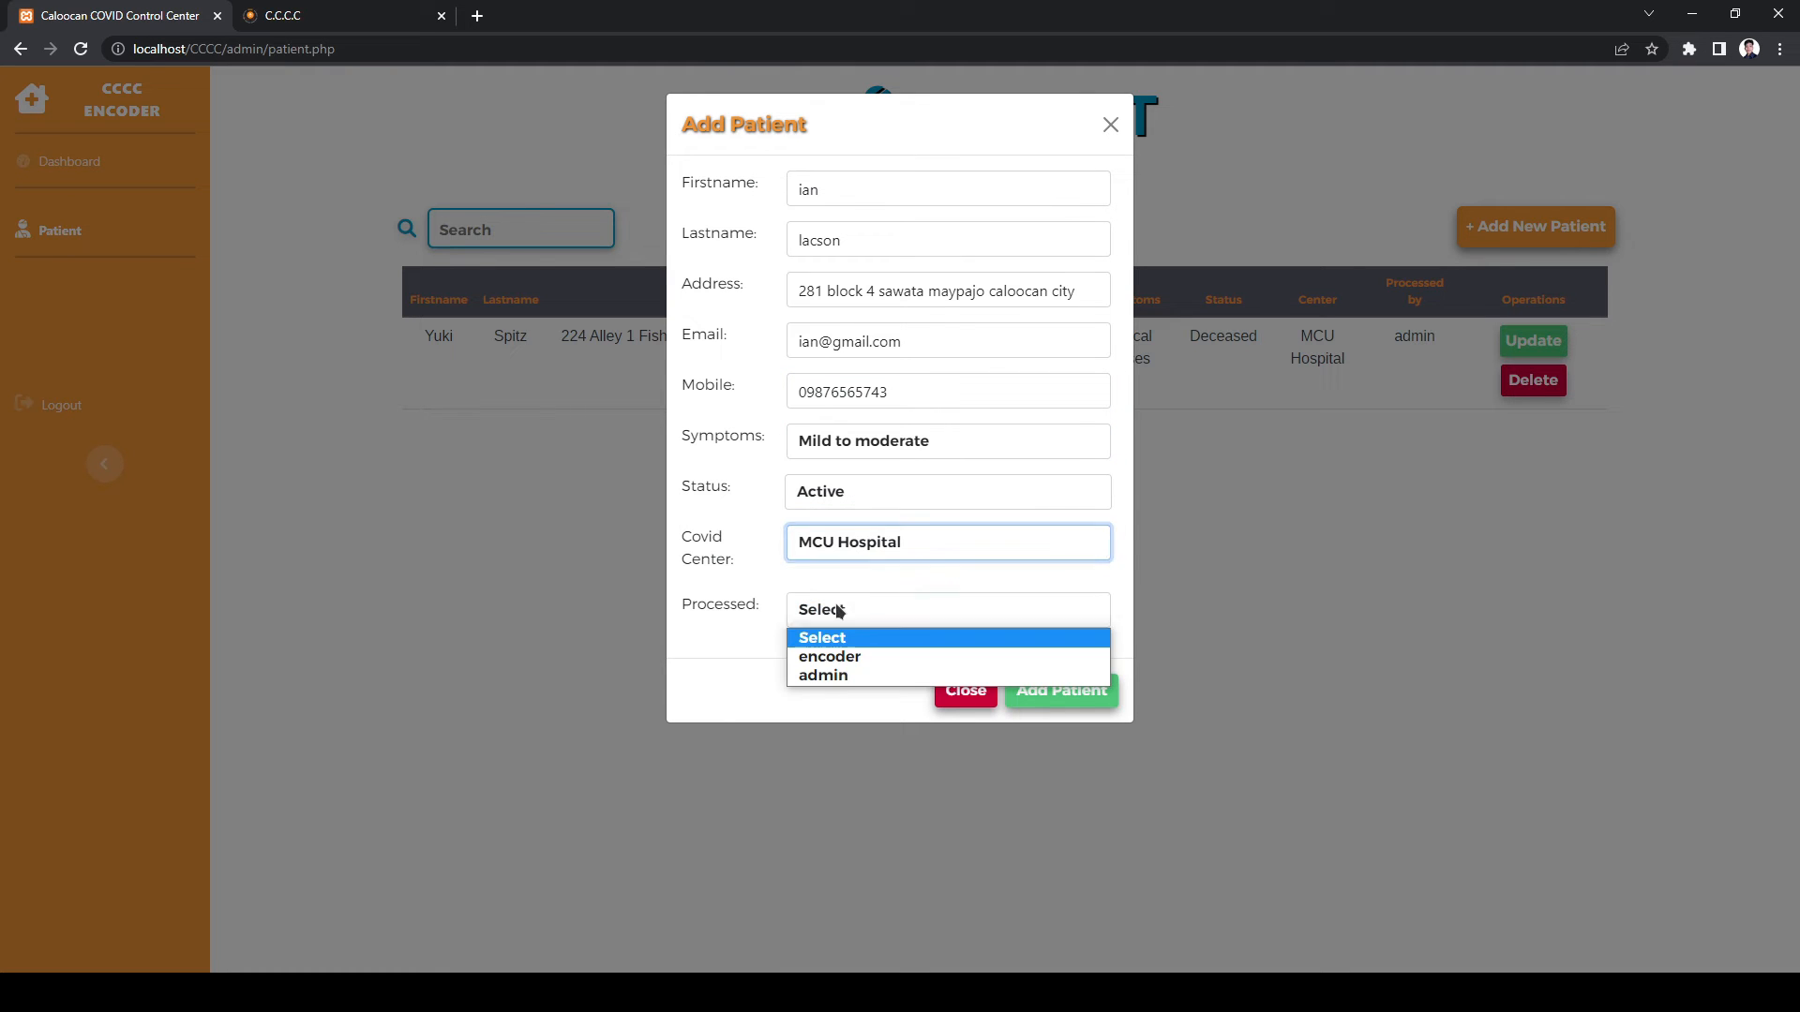
click(849, 660)
click(1053, 691)
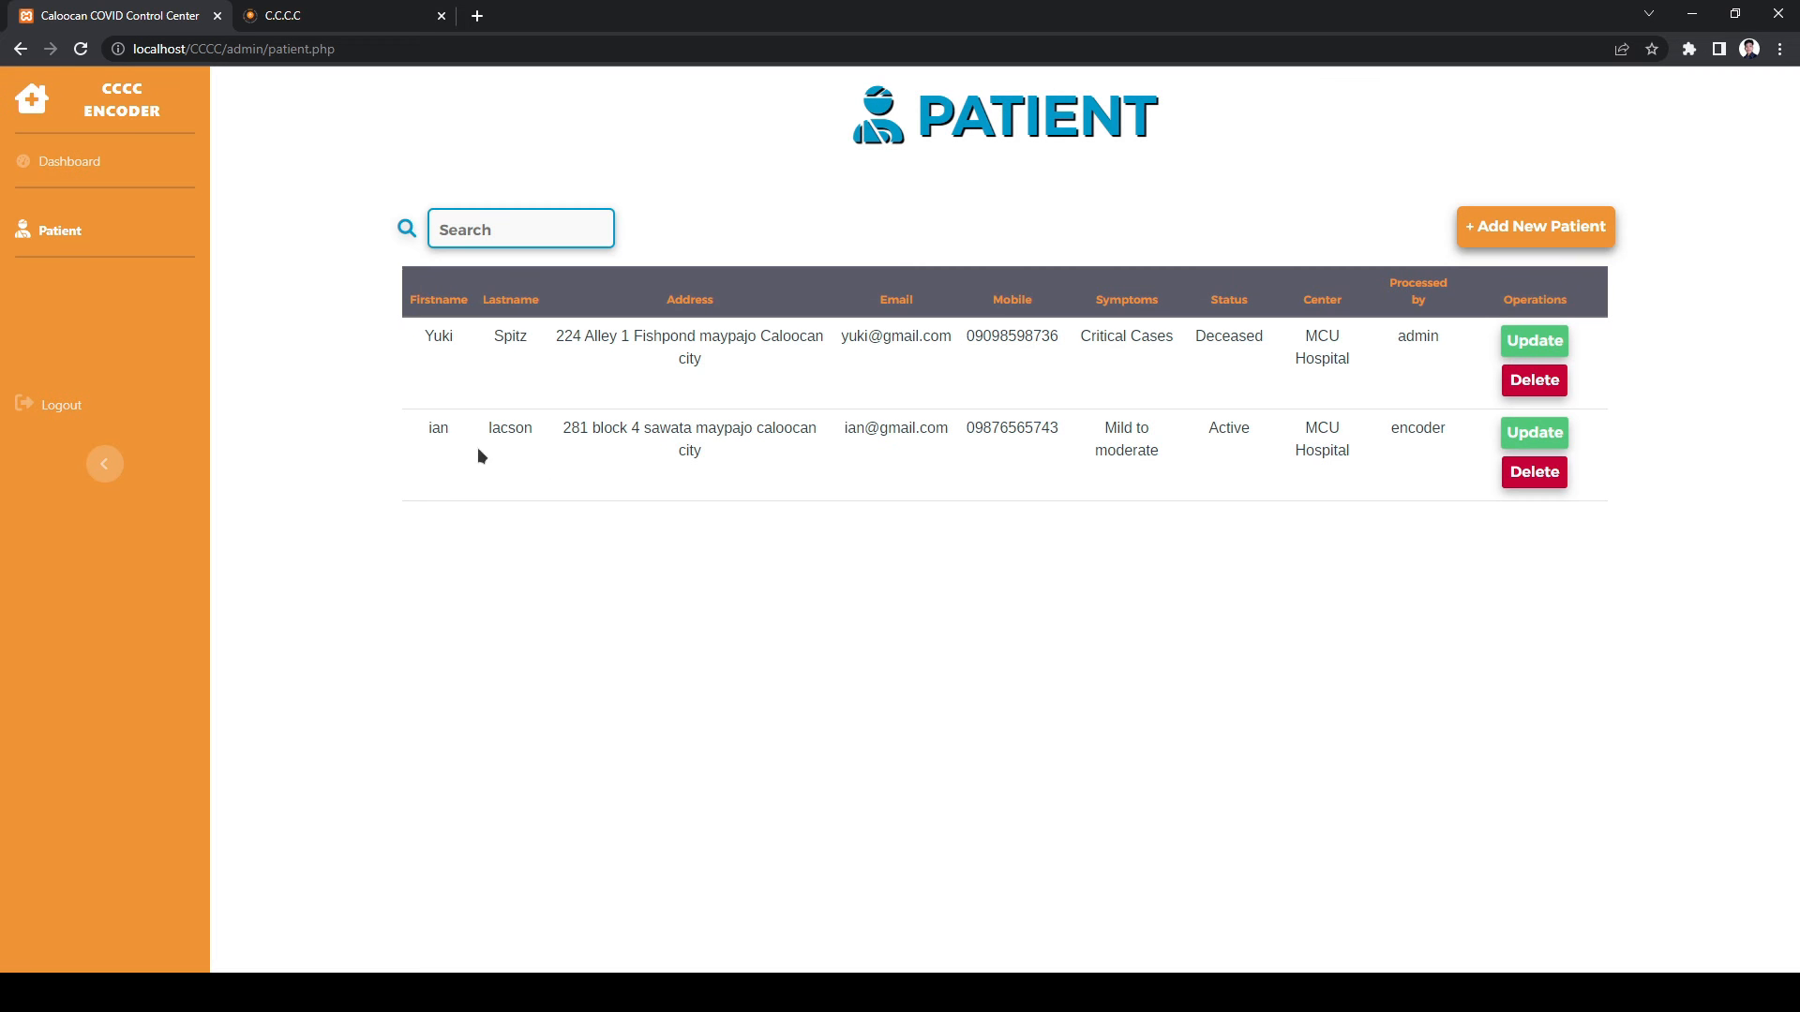
click(1534, 471)
click(153, 413)
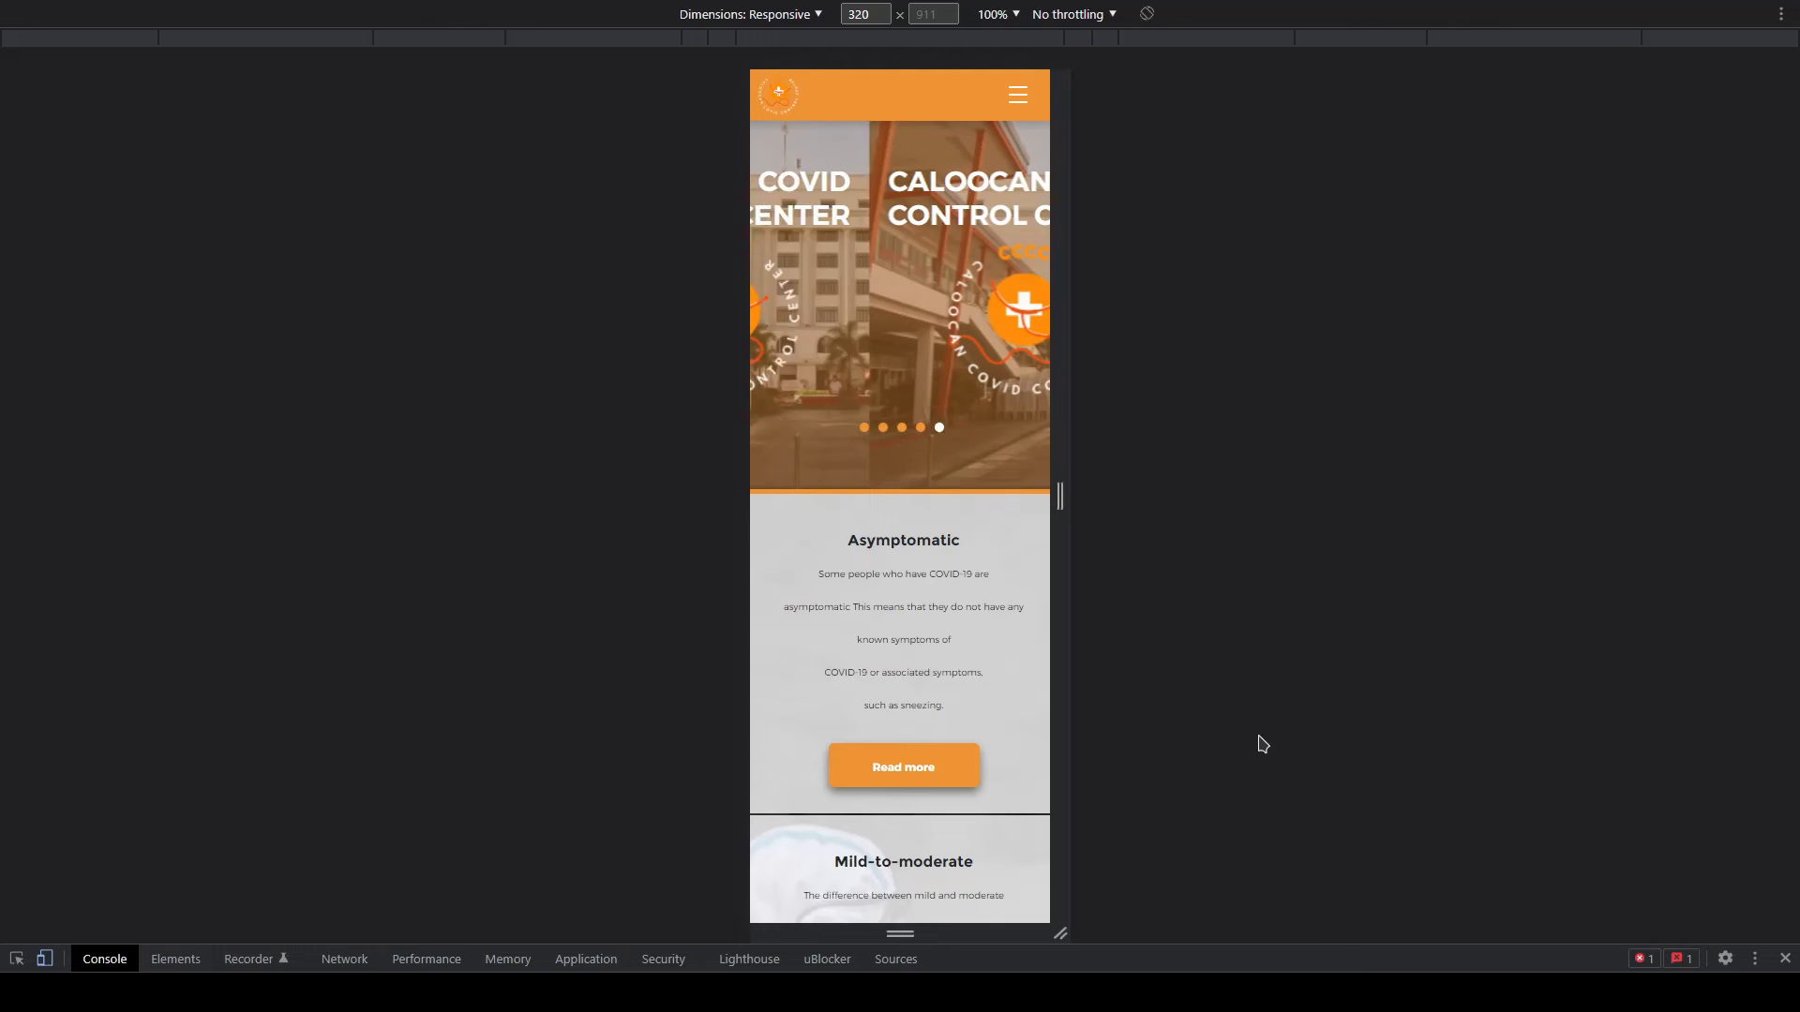
- Read the full Asymptomatic article in mobile view and return to the home page
scroll(946, 589, down, 6)
scroll(942, 582, up, 5)
click(918, 652)
scroll(917, 647, down, 4)
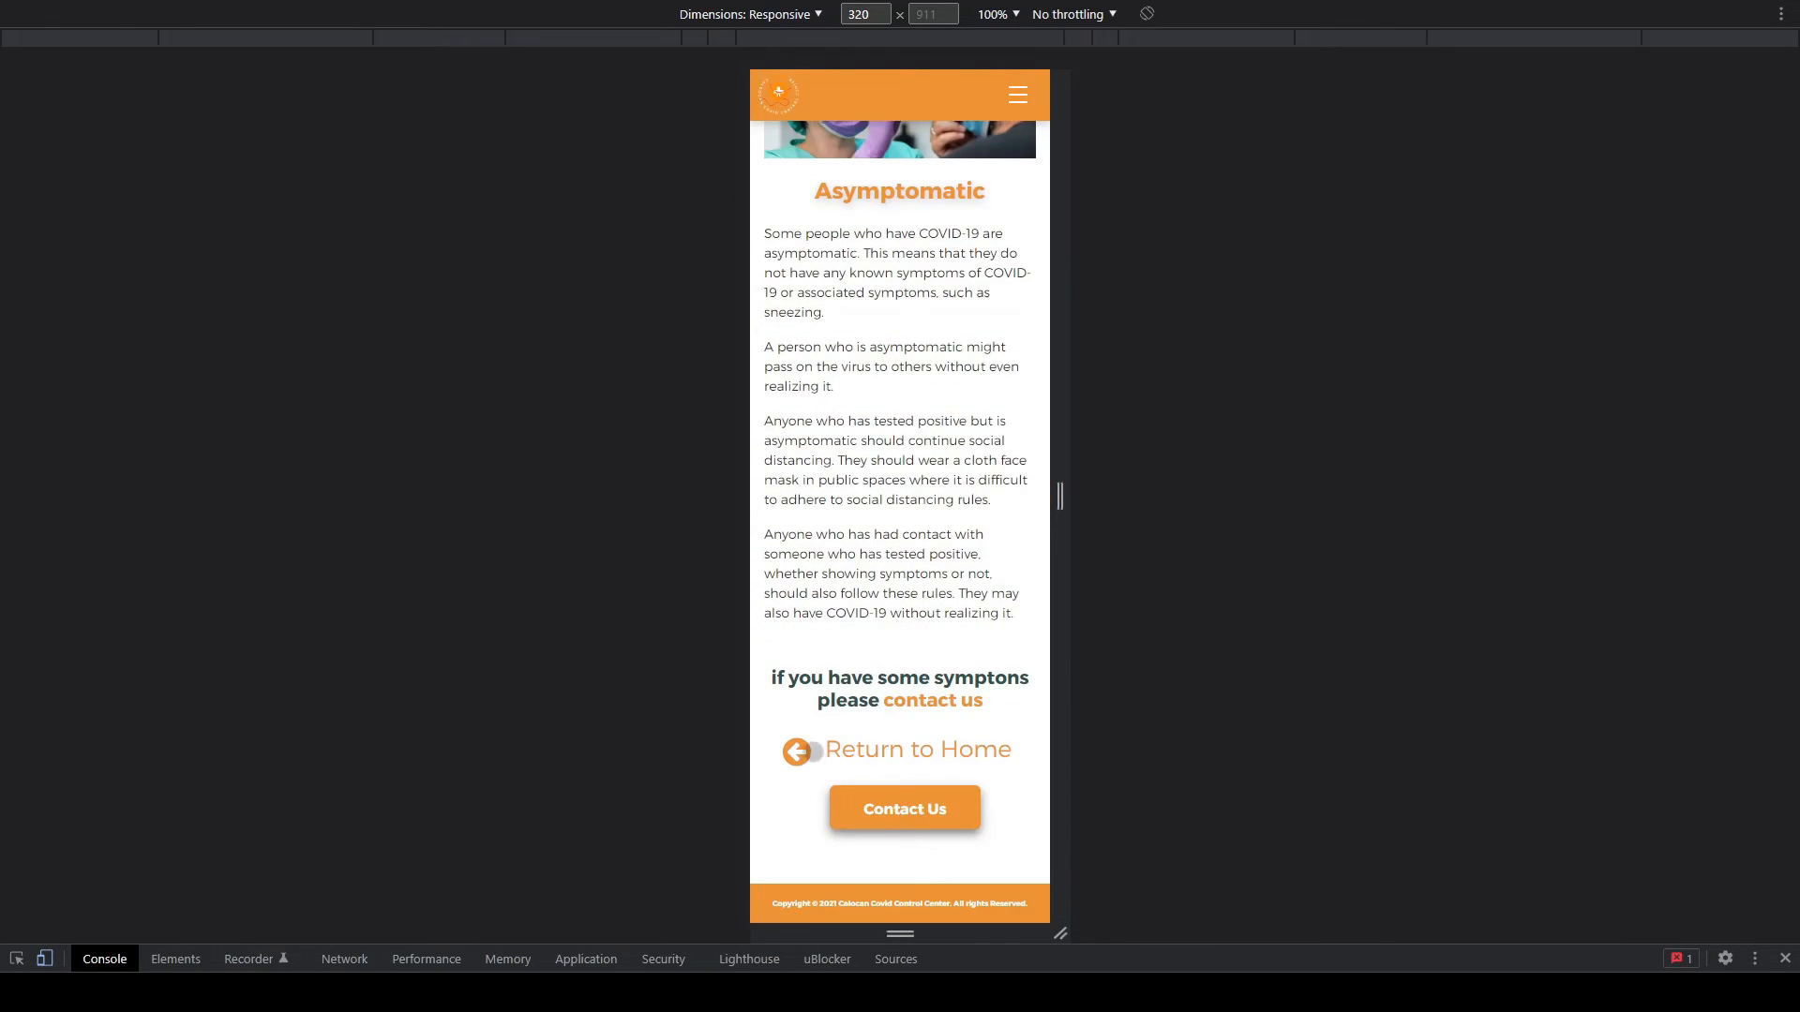
click(813, 752)
scroll(978, 356, down, 12)
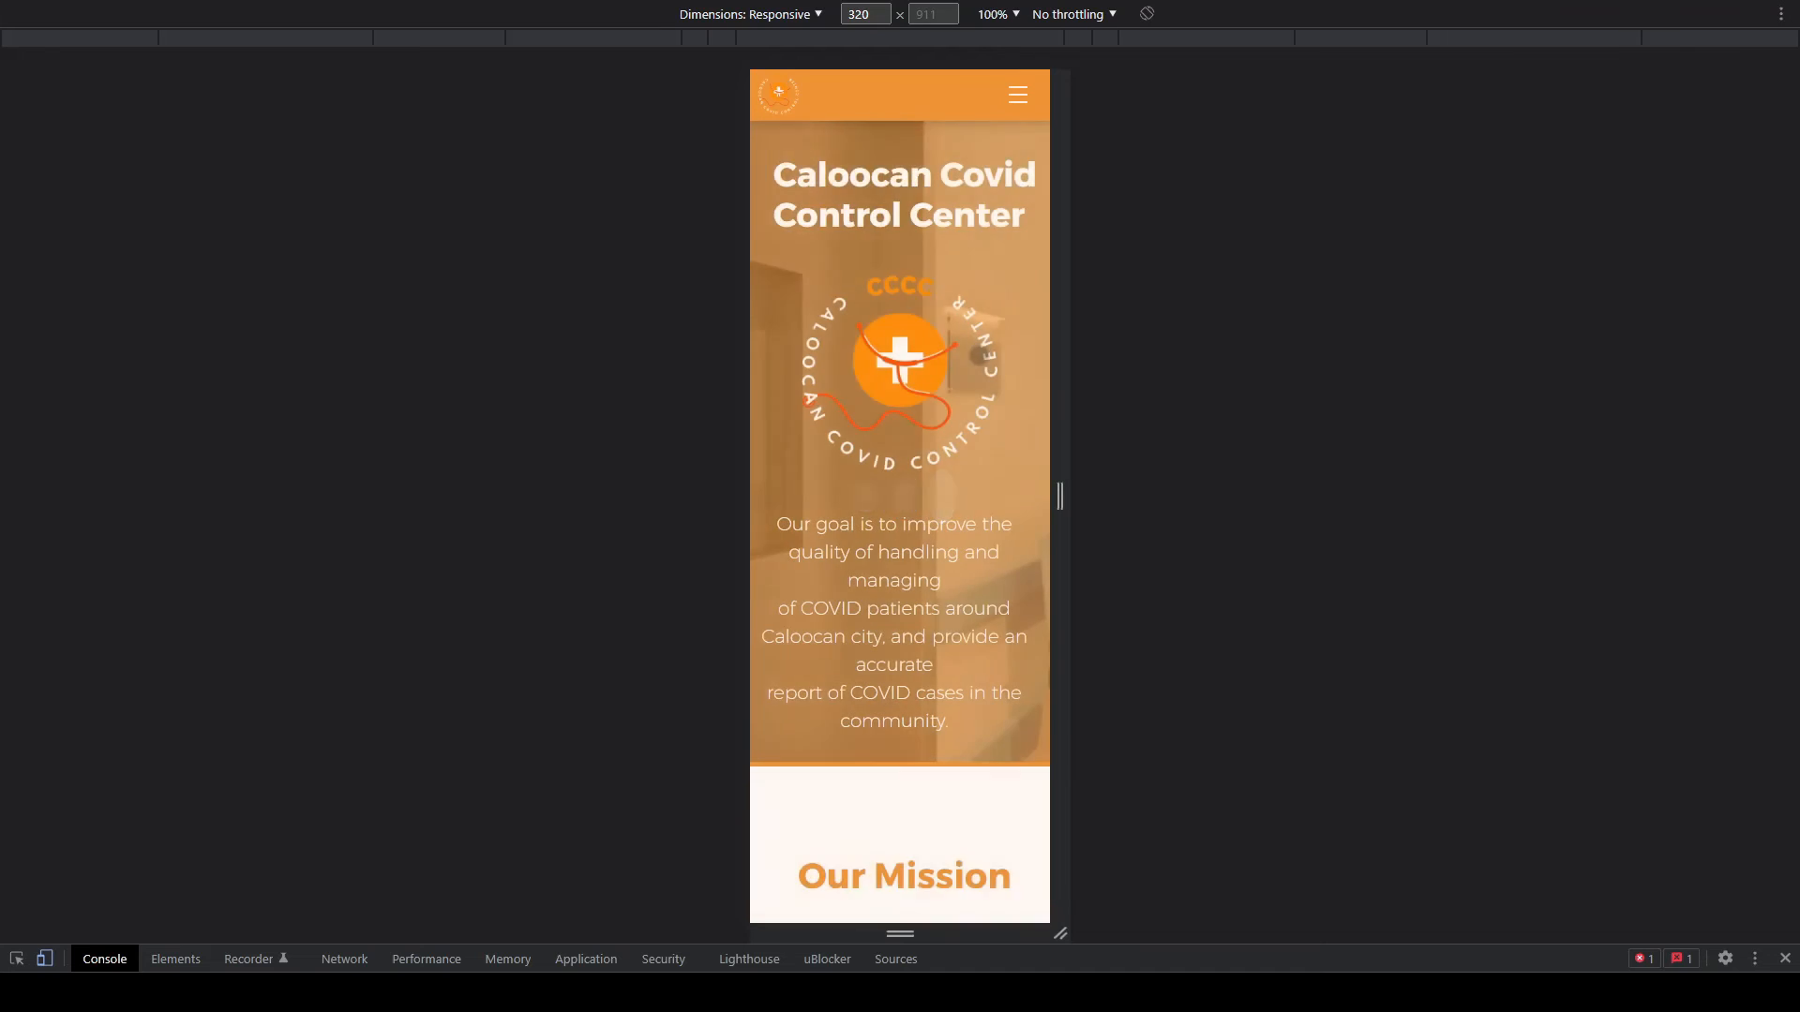
scroll(978, 355, down, 3)
- Browse the hospitals list from the hamburger menu, then go to the Updates page
click(1026, 91)
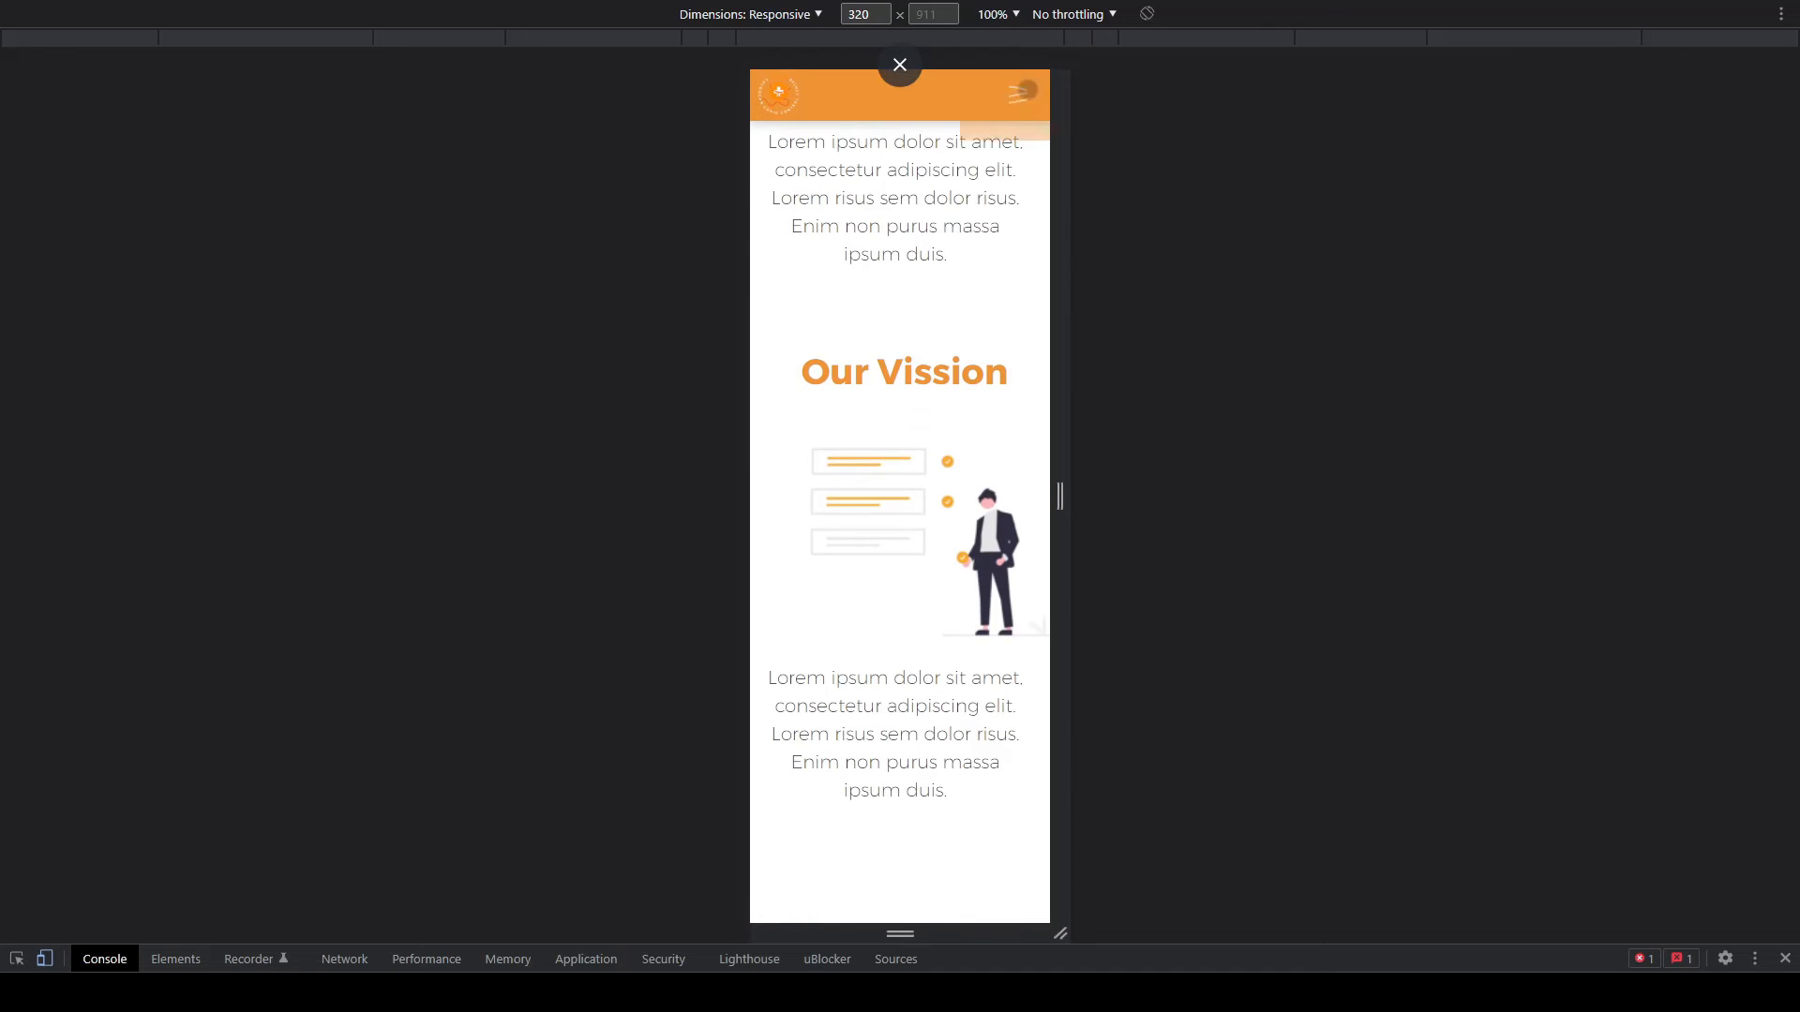
click(1000, 284)
scroll(1000, 284, down, 4)
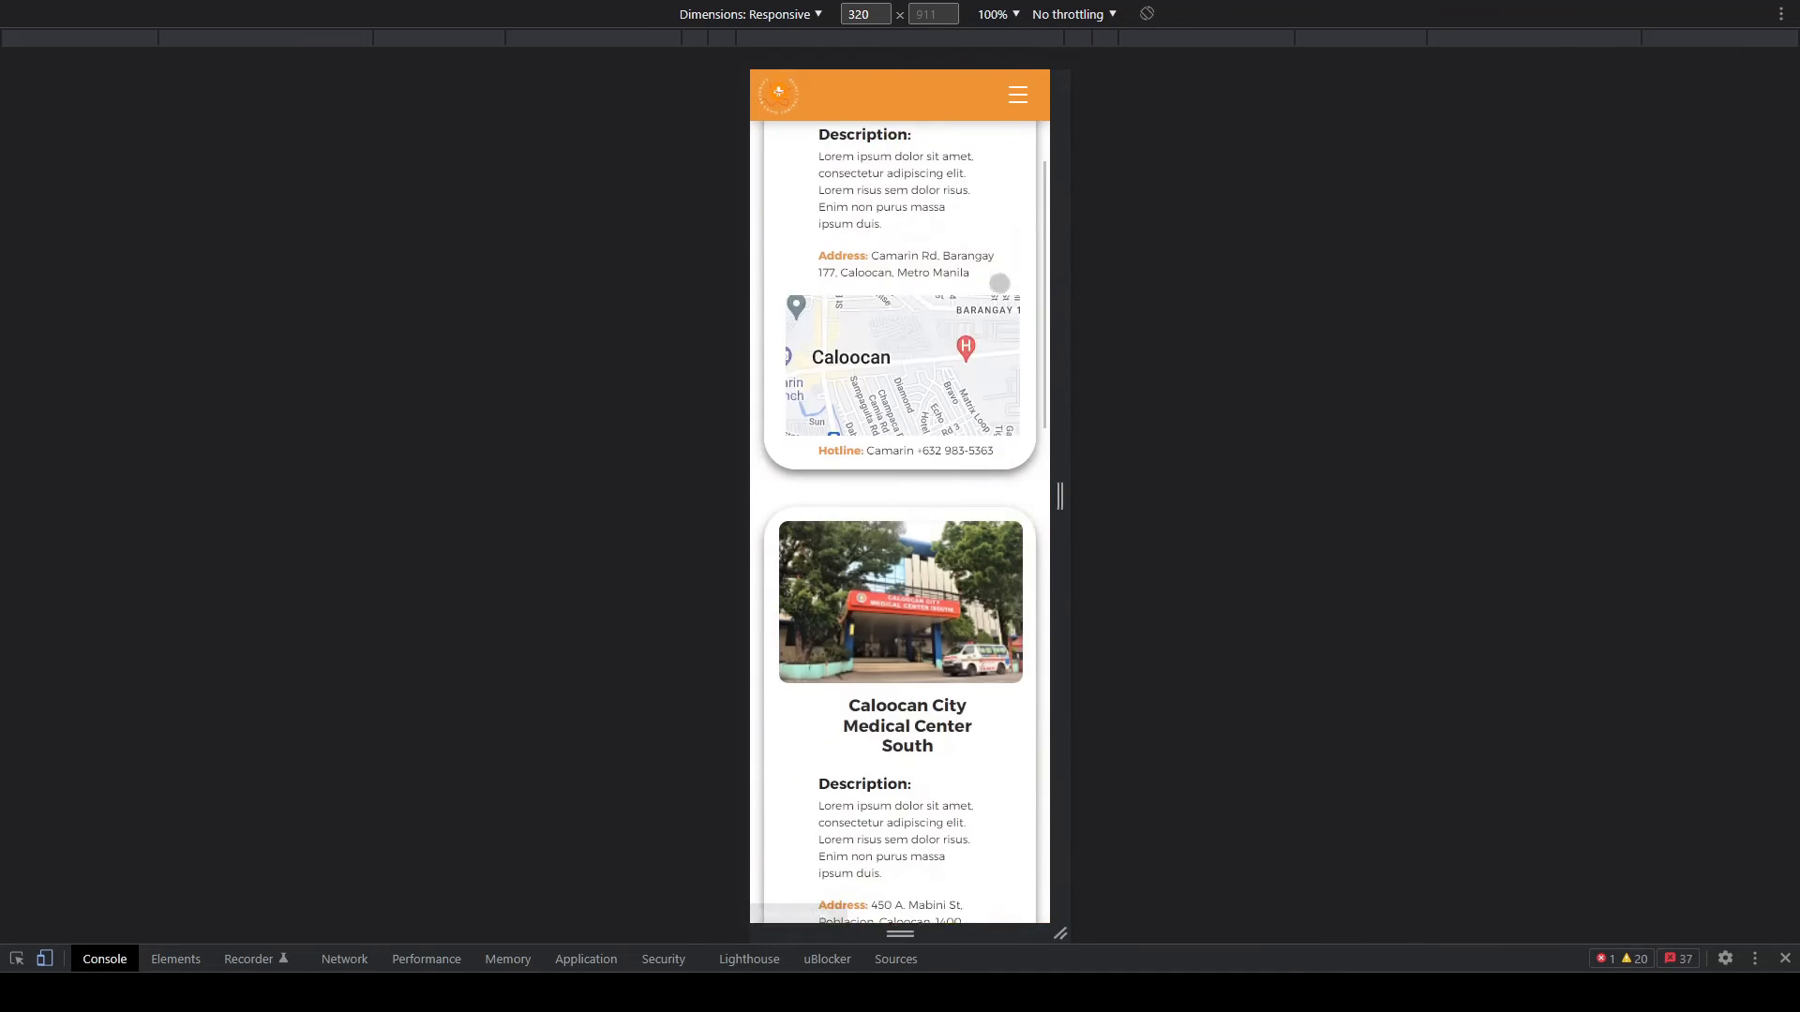
scroll(881, 262, down, 7)
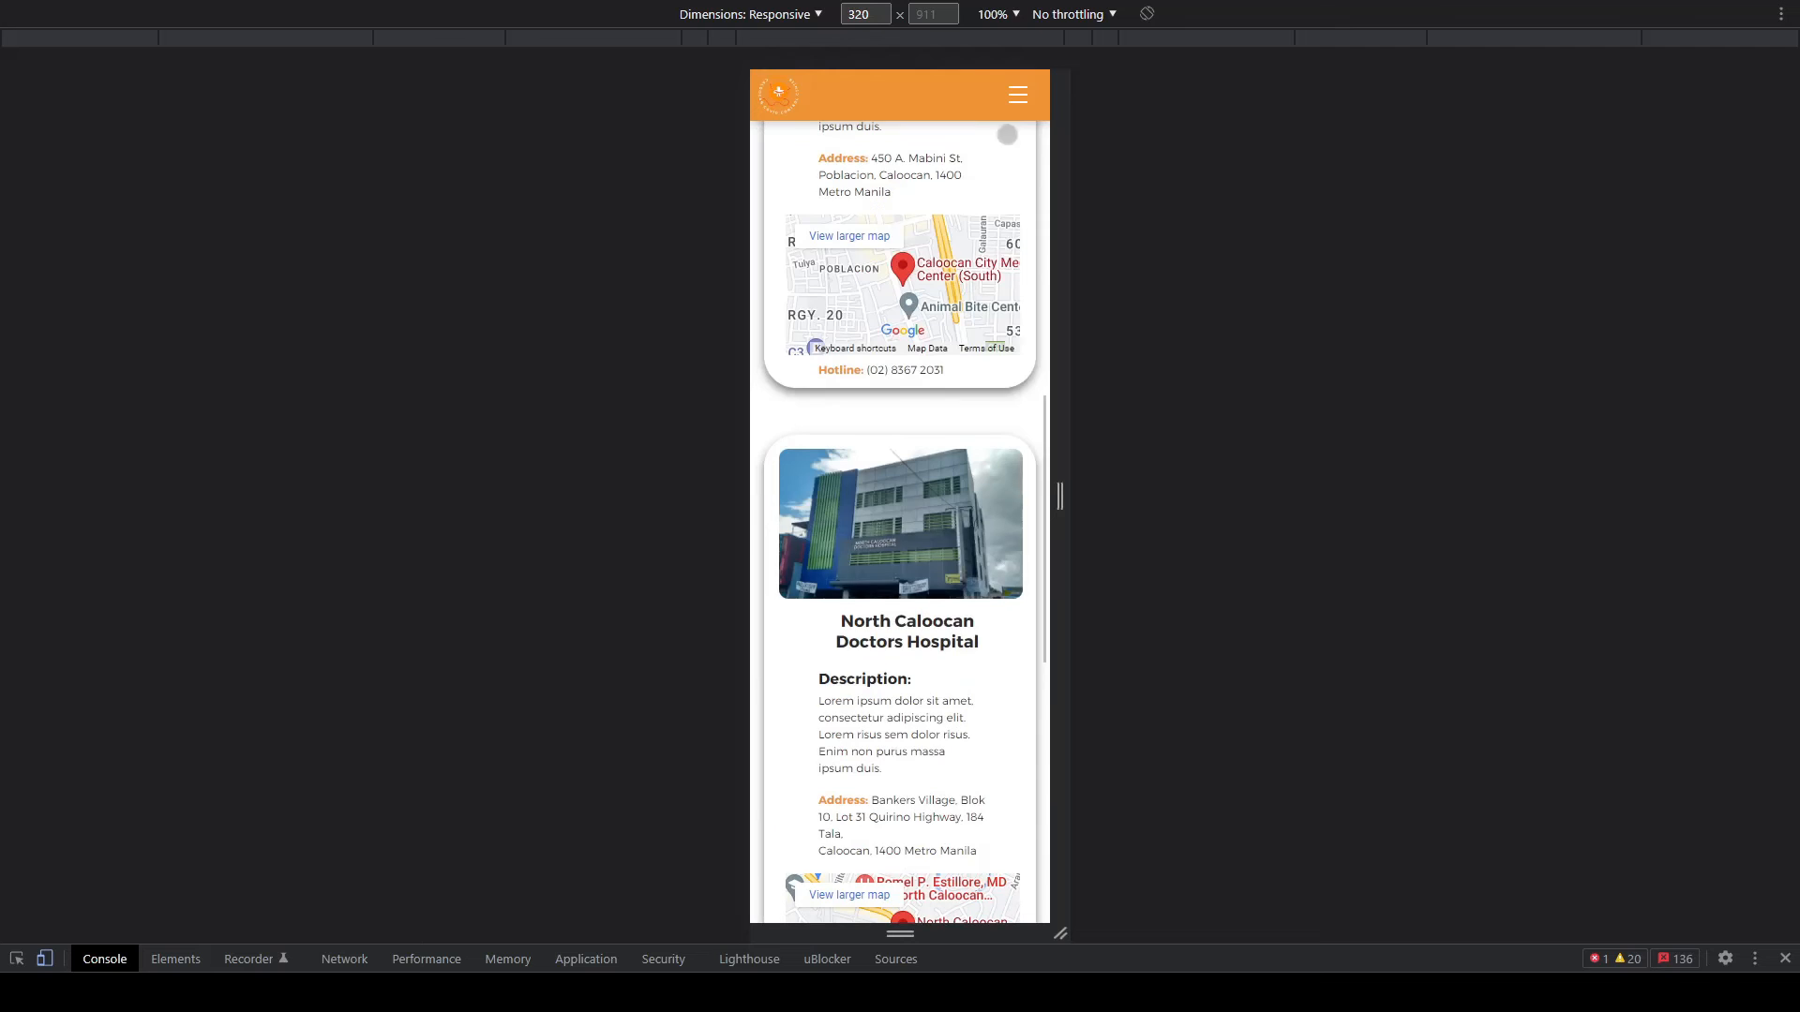
click(1007, 268)
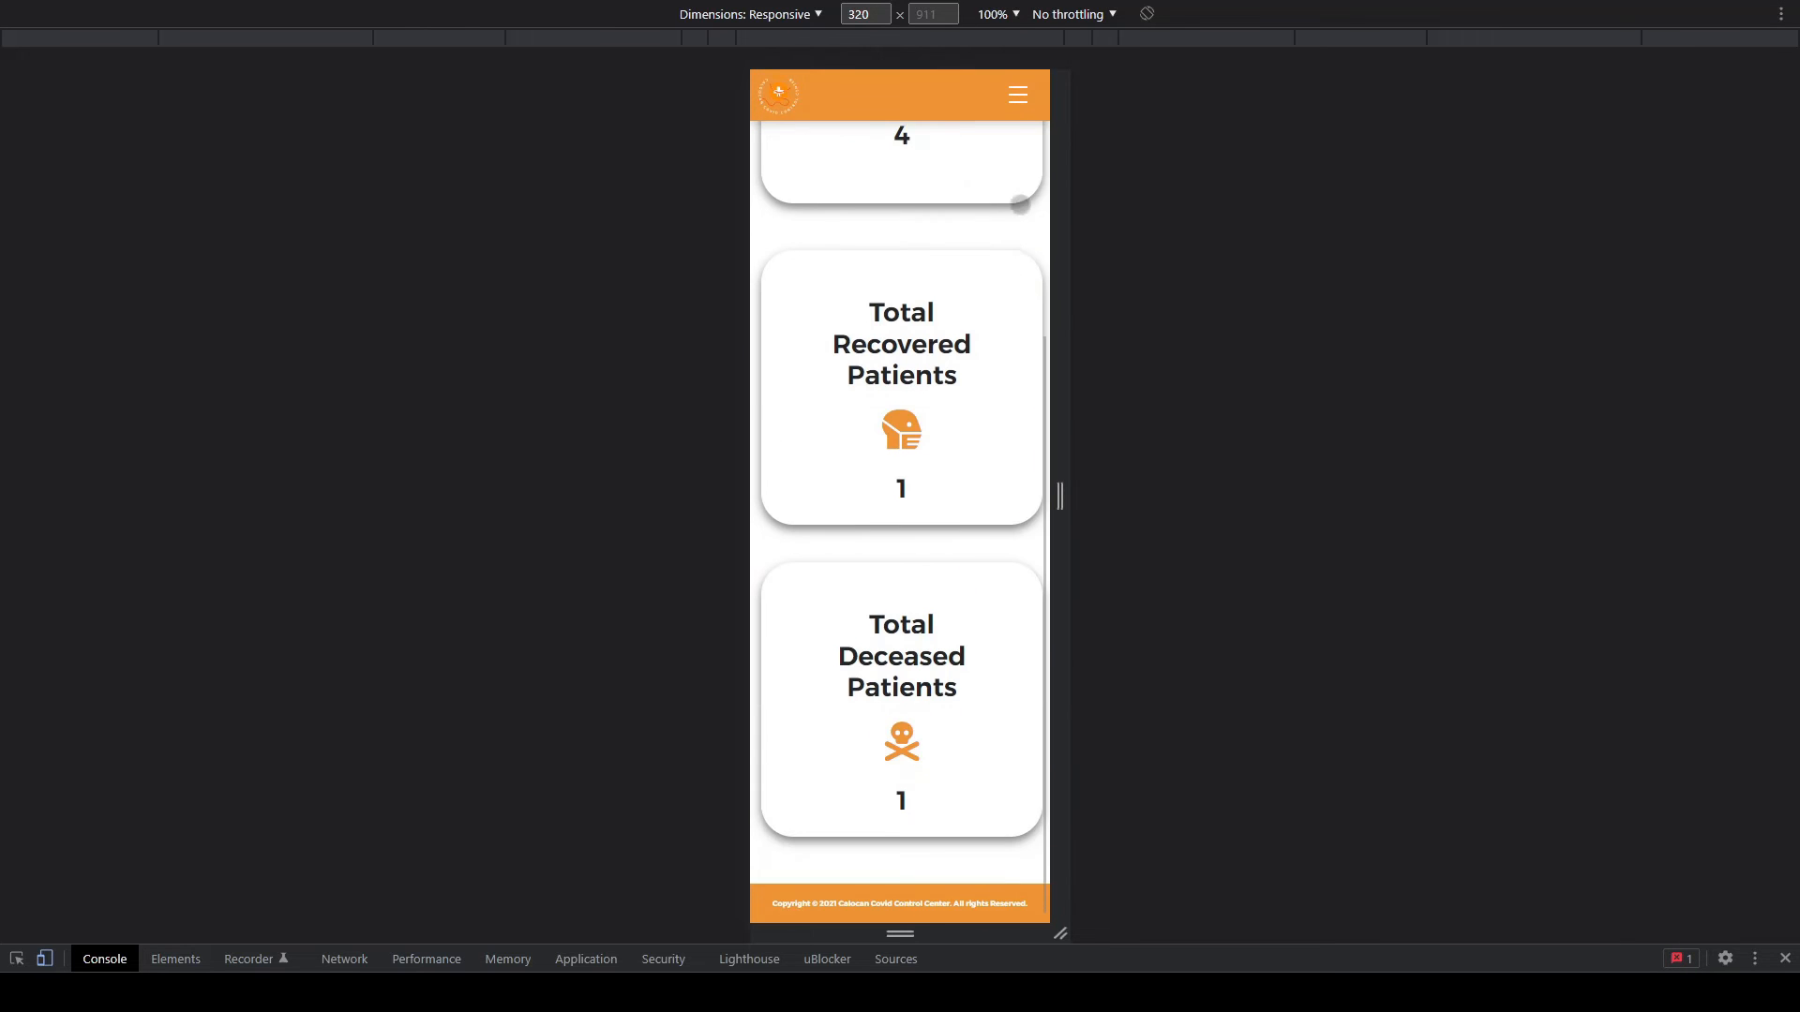